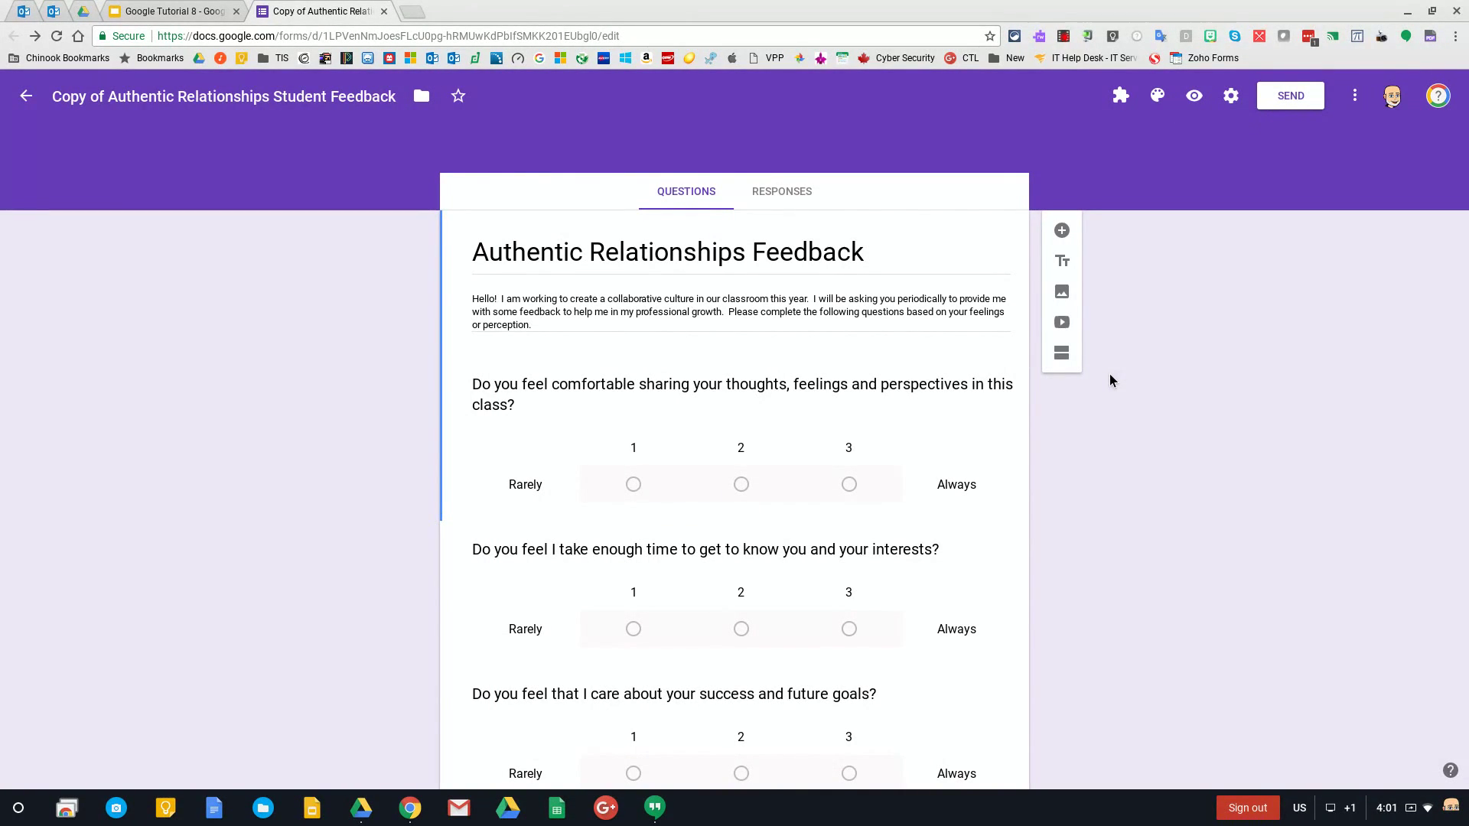
Try the red, orange and green theme colours on the feedback form
click(1157, 96)
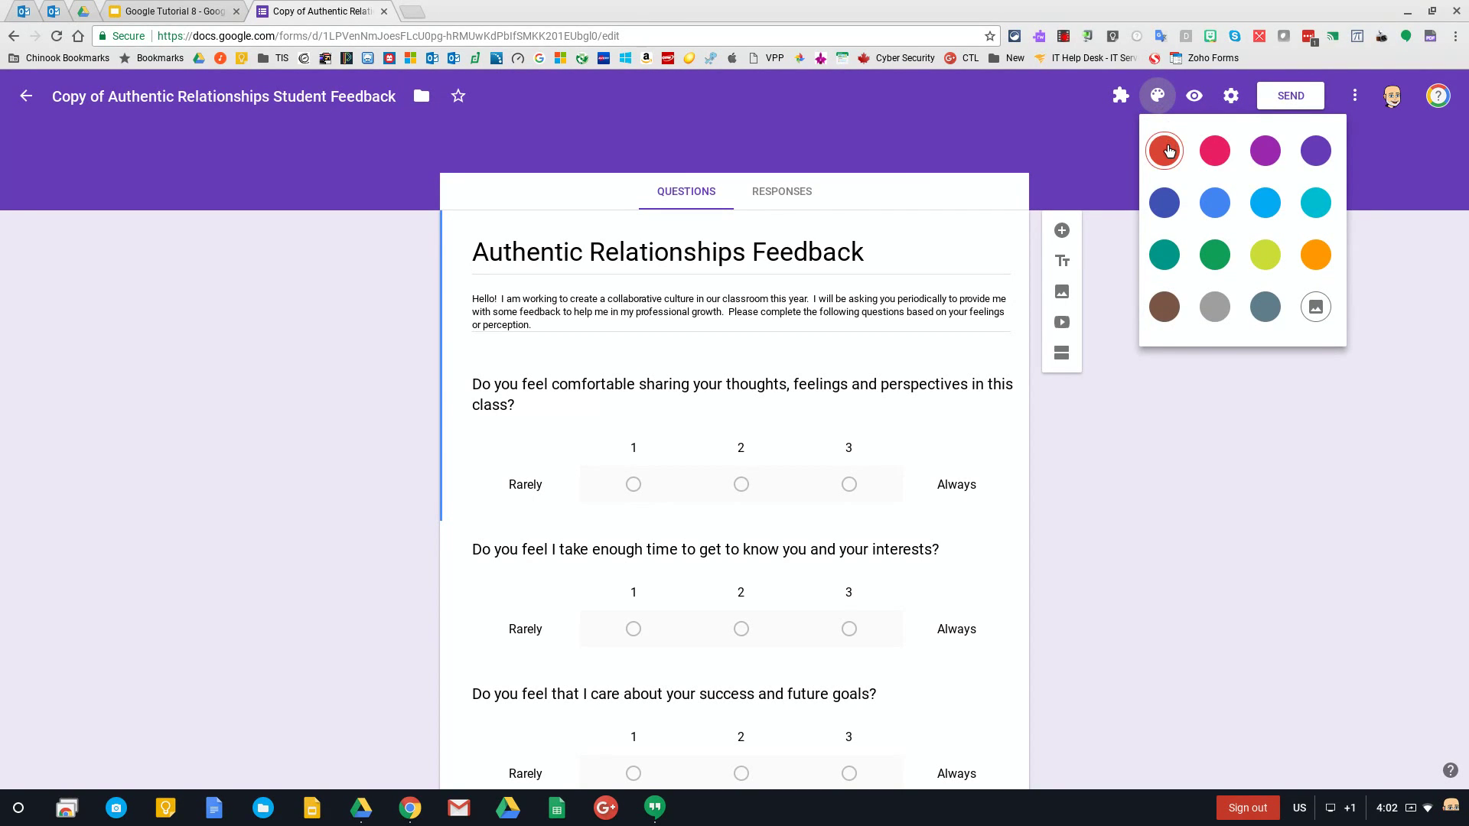
click(1167, 146)
click(1157, 96)
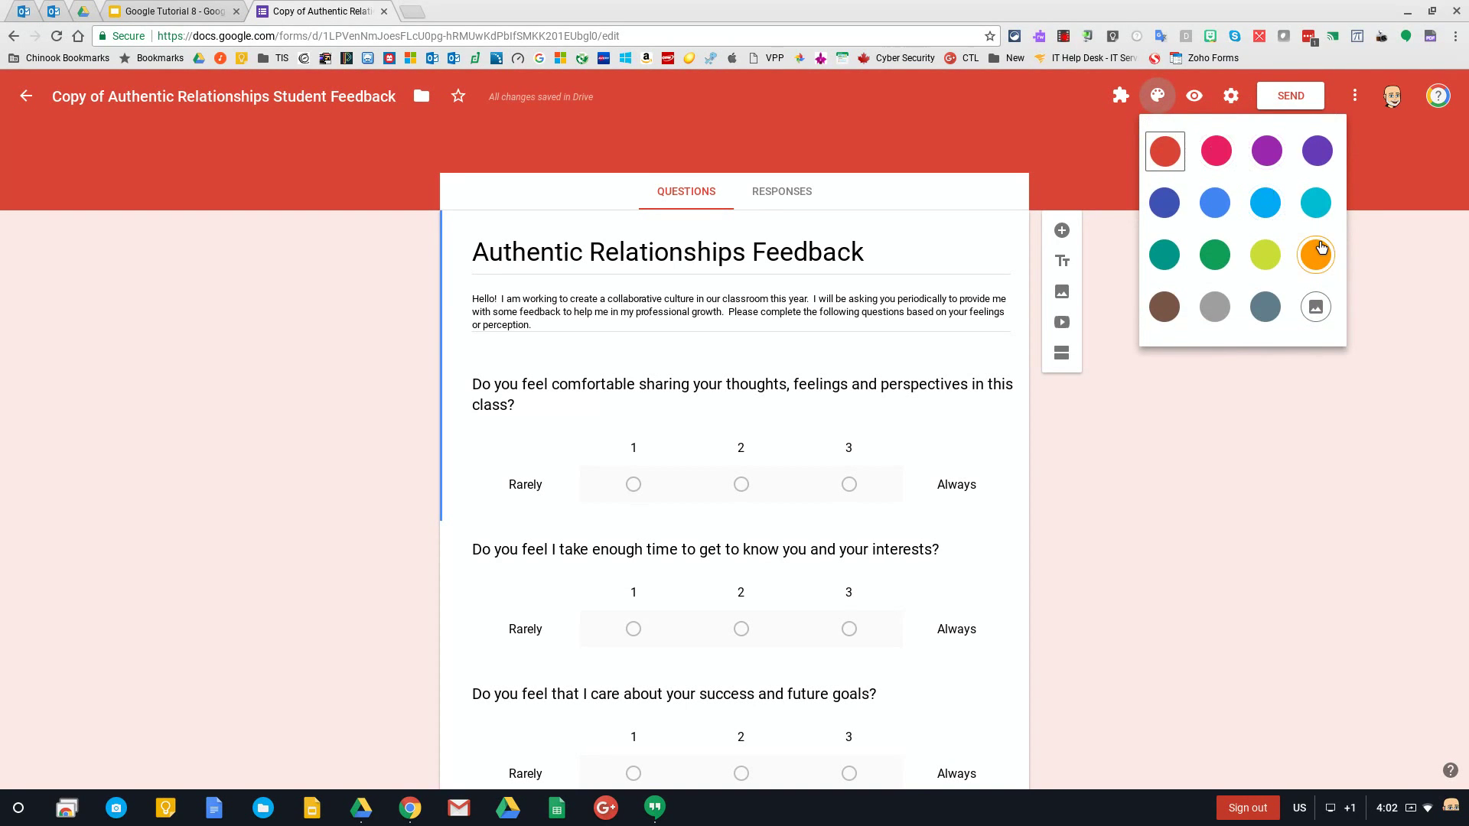
click(1317, 253)
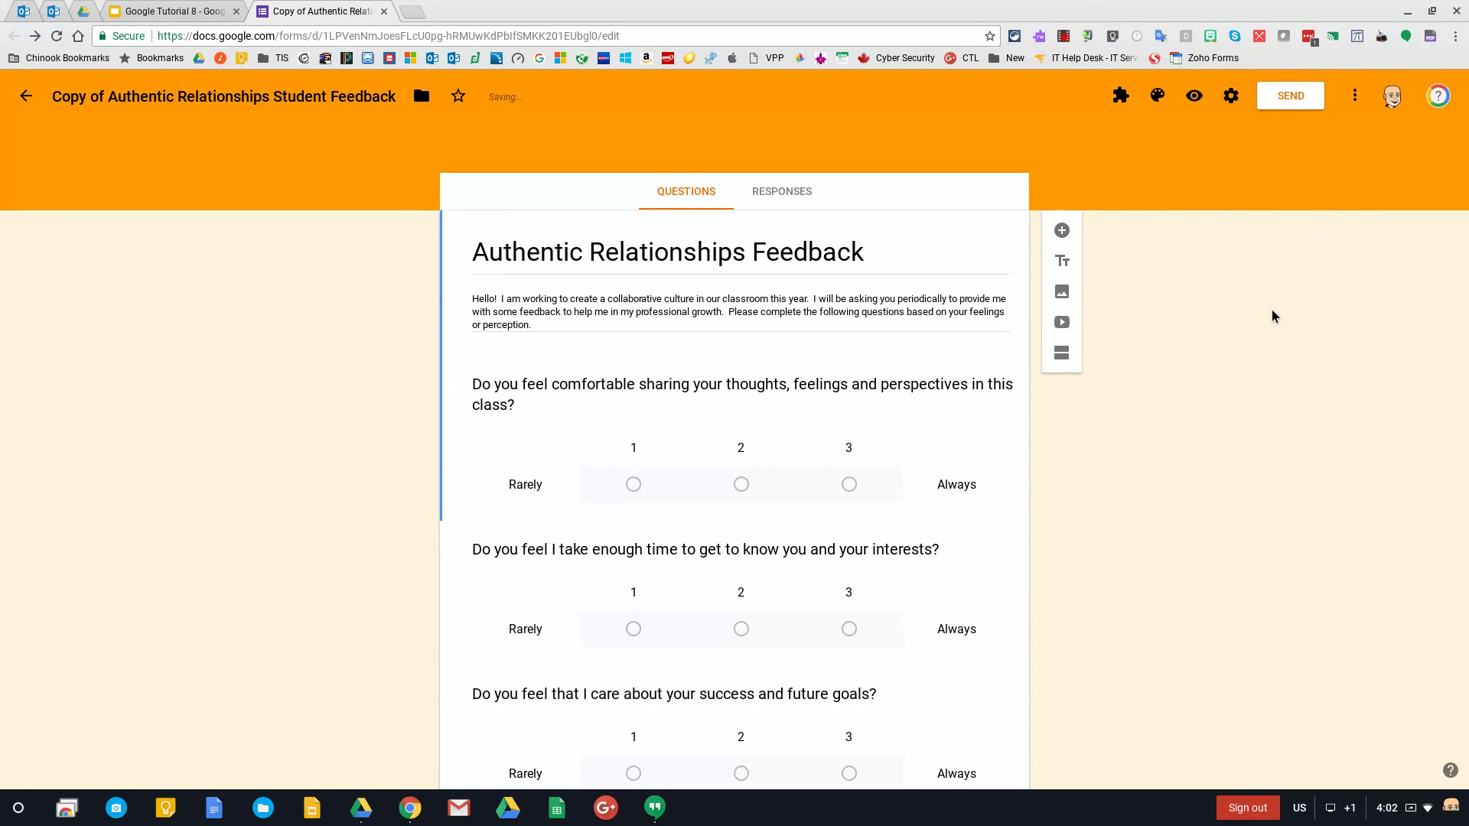
click(1157, 95)
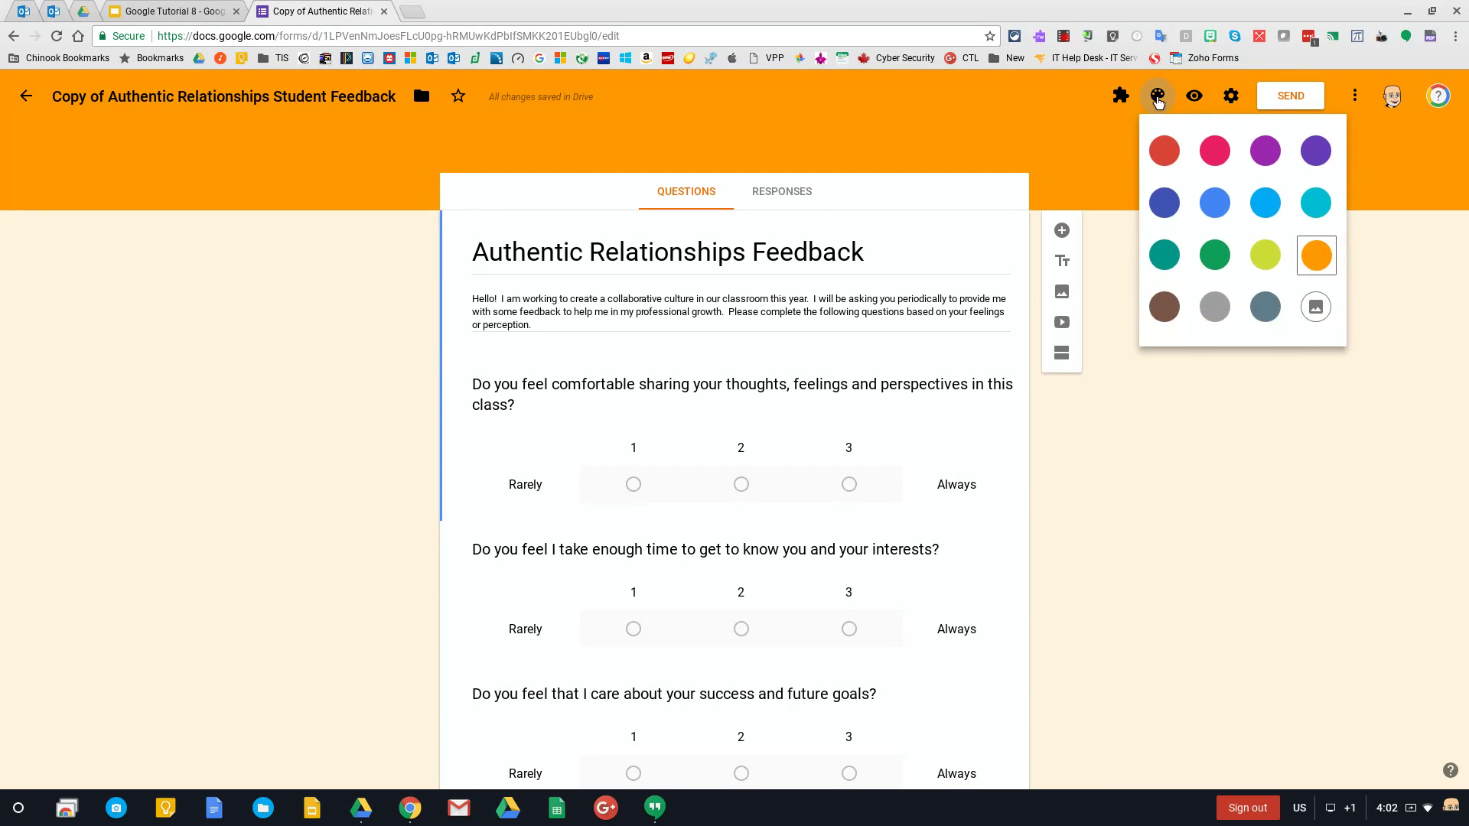
click(1213, 253)
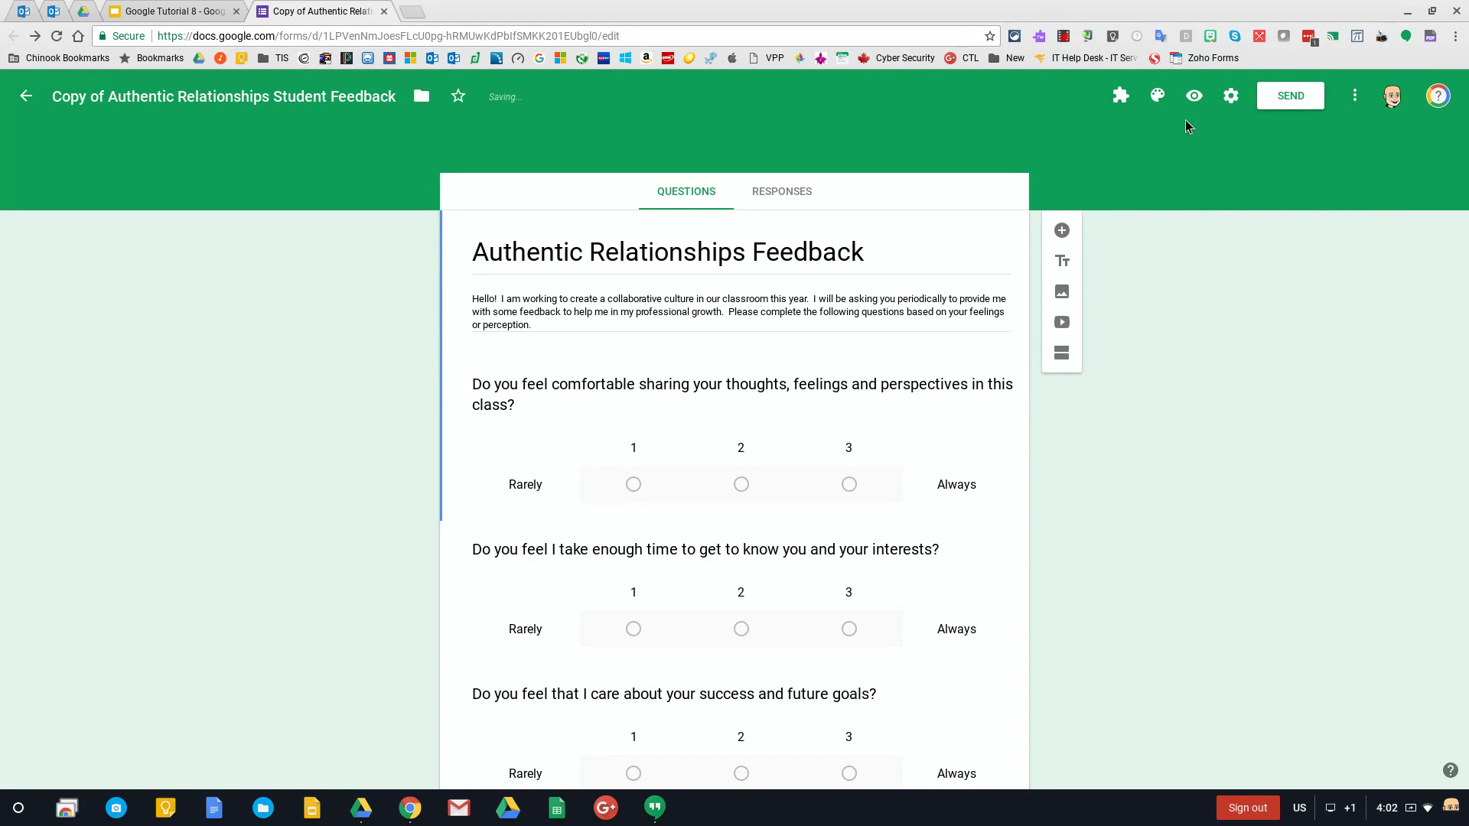
Settle on grey as the theme colour and bring up the header image gallery
click(1158, 95)
click(1213, 306)
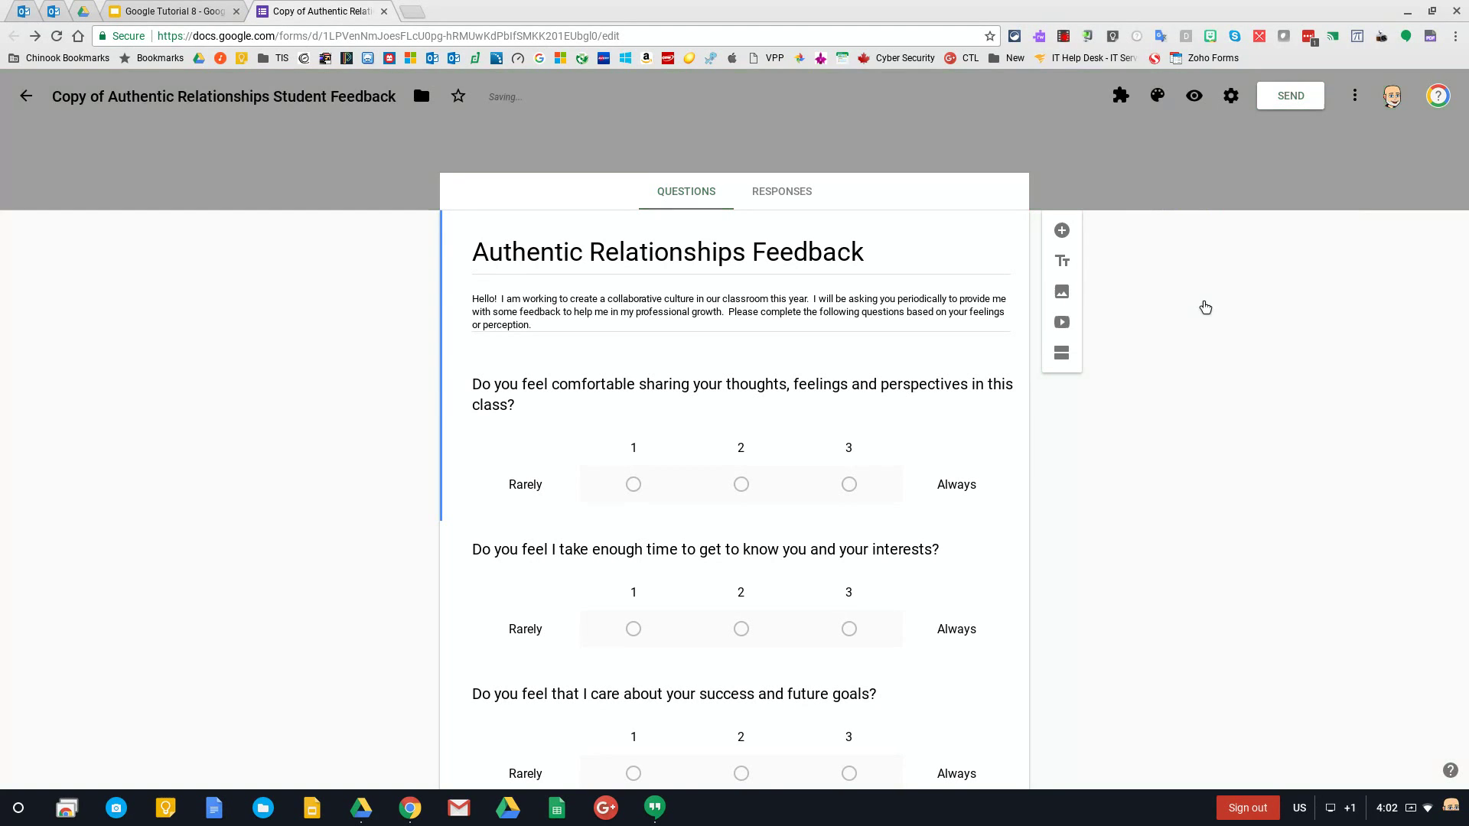
click(1160, 107)
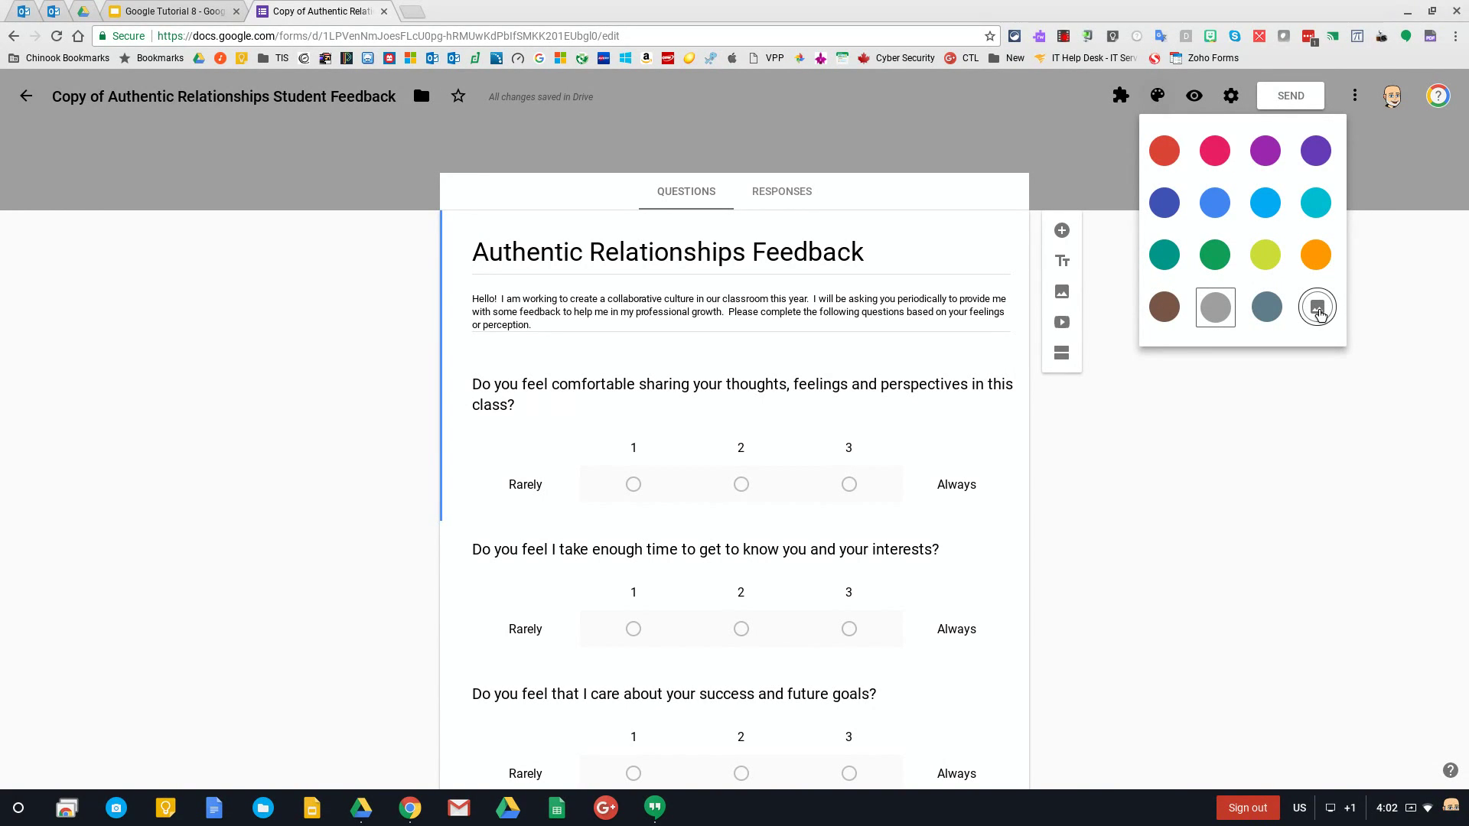
click(1317, 308)
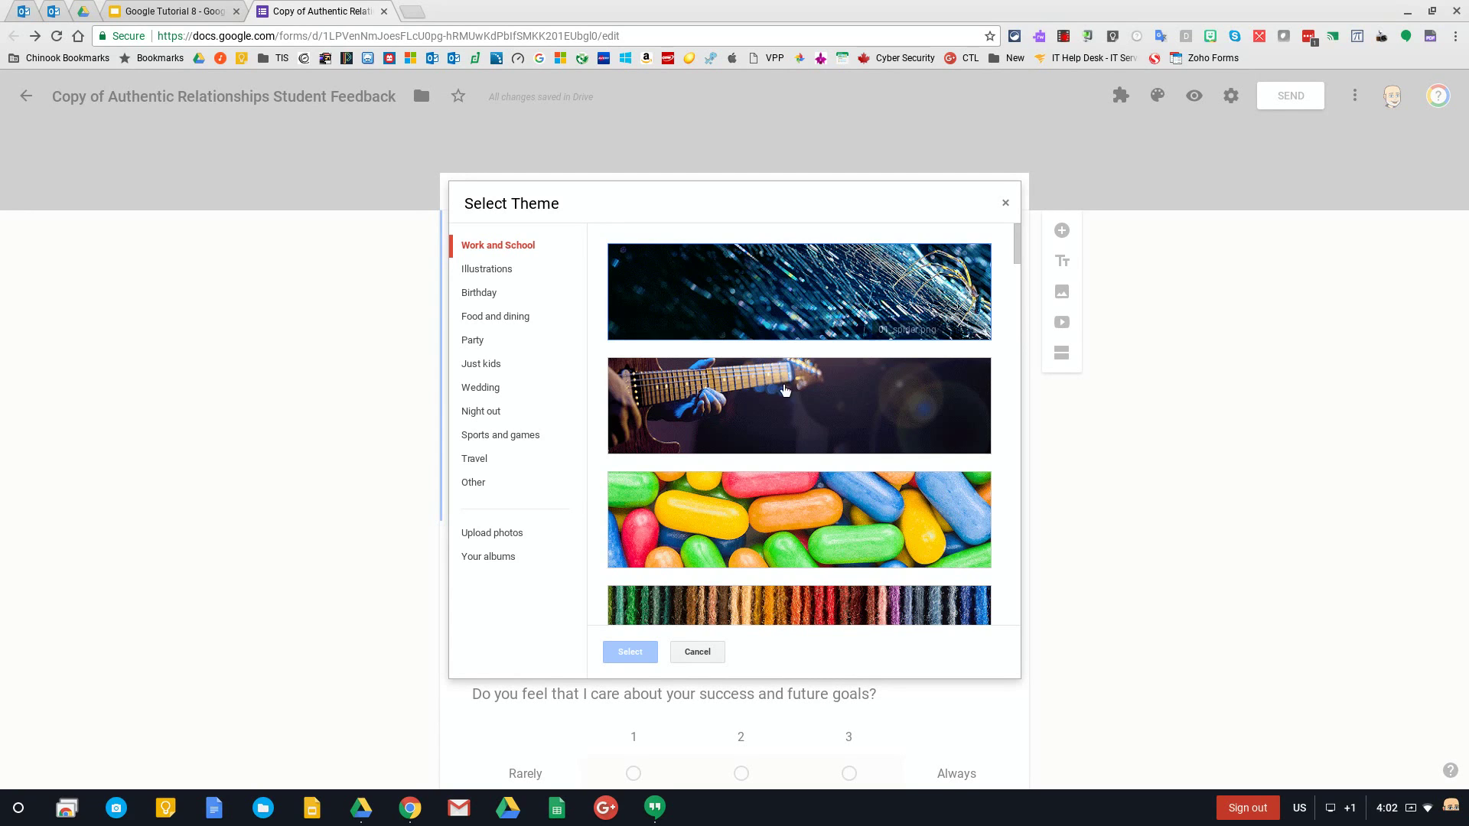
Scroll through the Work and School header images, then switch to the Illustrations collection
scroll(784, 382, down, 15)
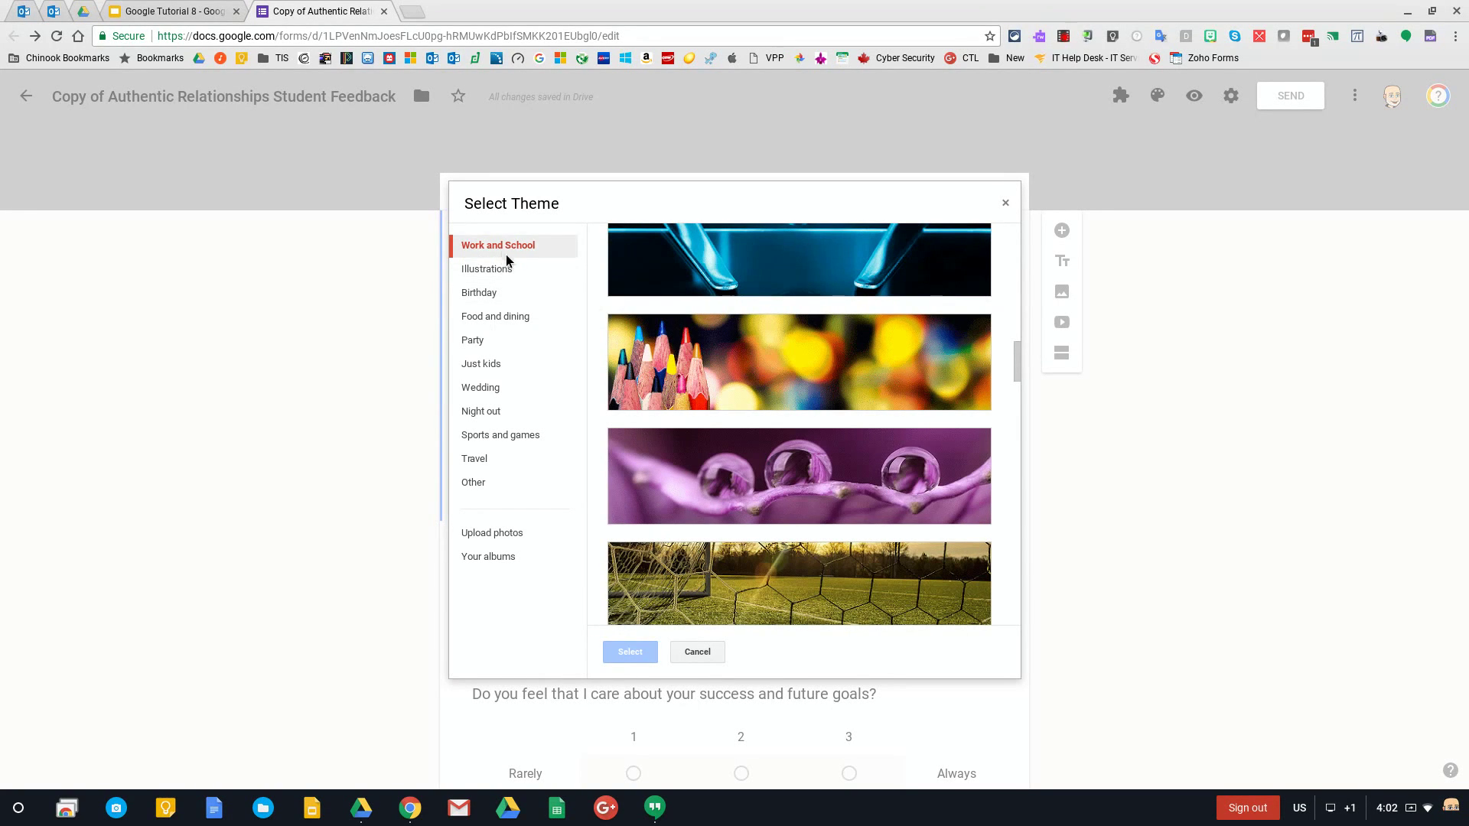
scroll(736, 421, down, 15)
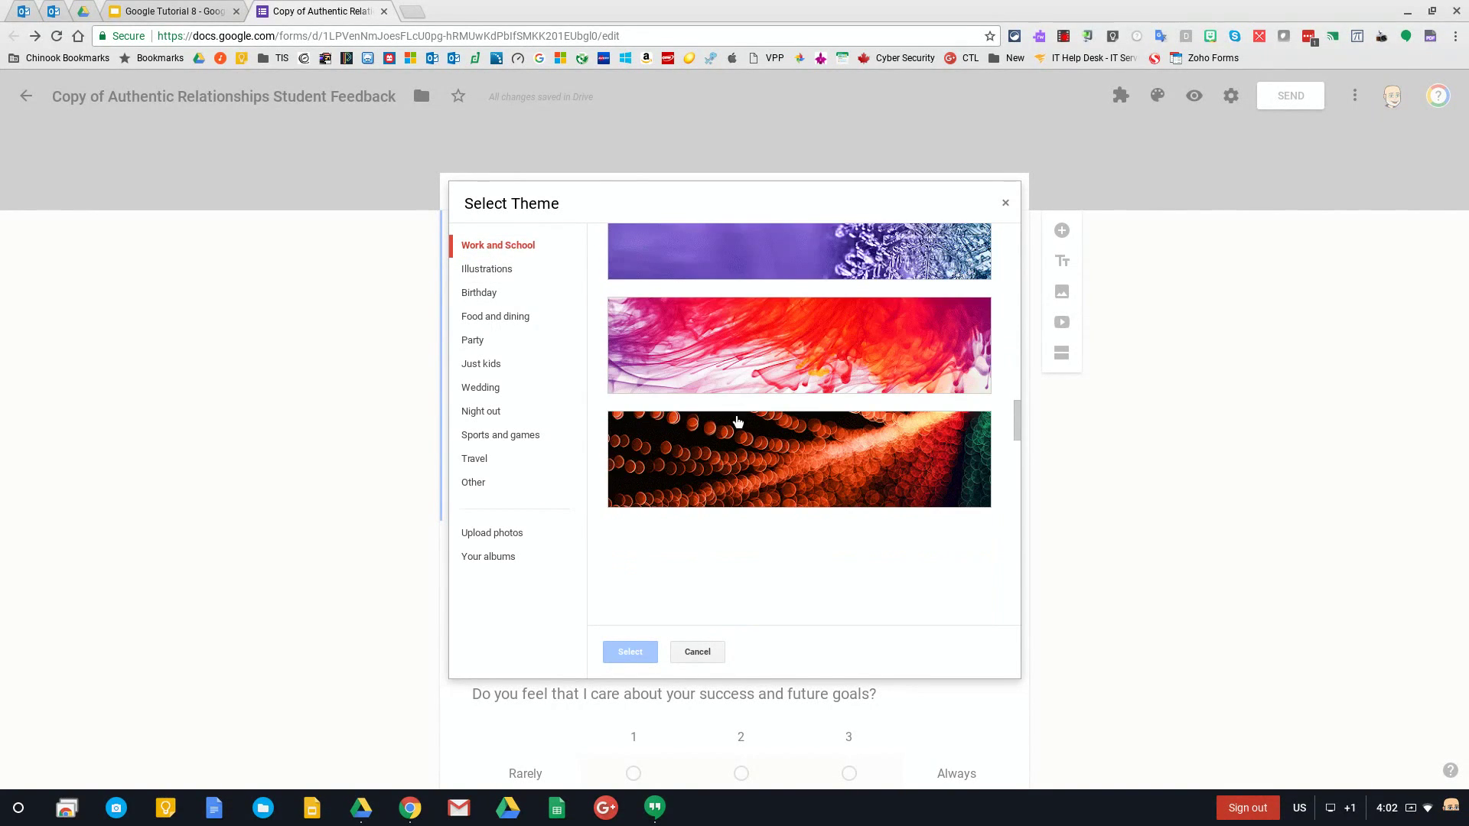
scroll(739, 422, down, 3)
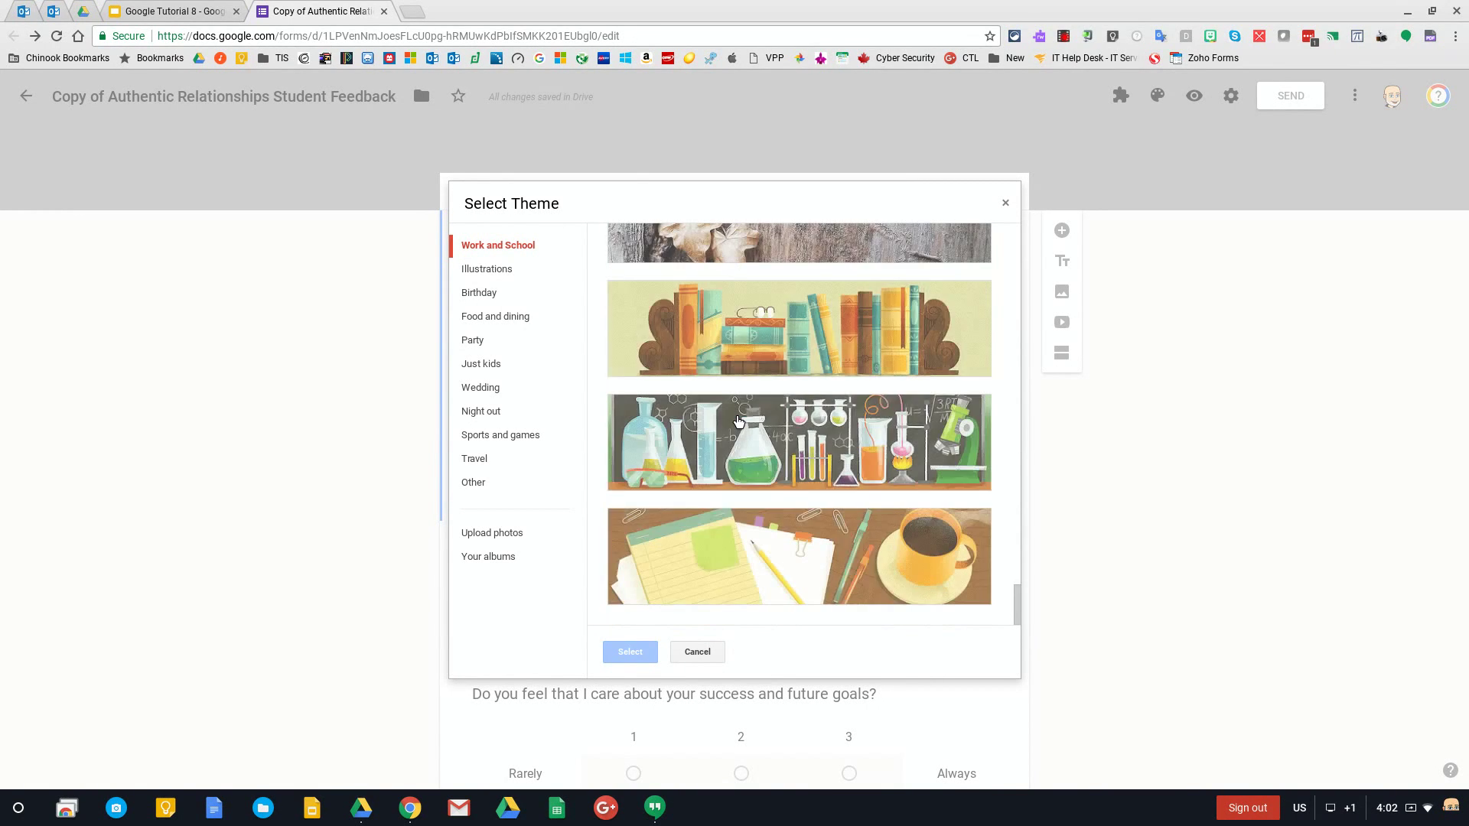
scroll(738, 421, up, 5)
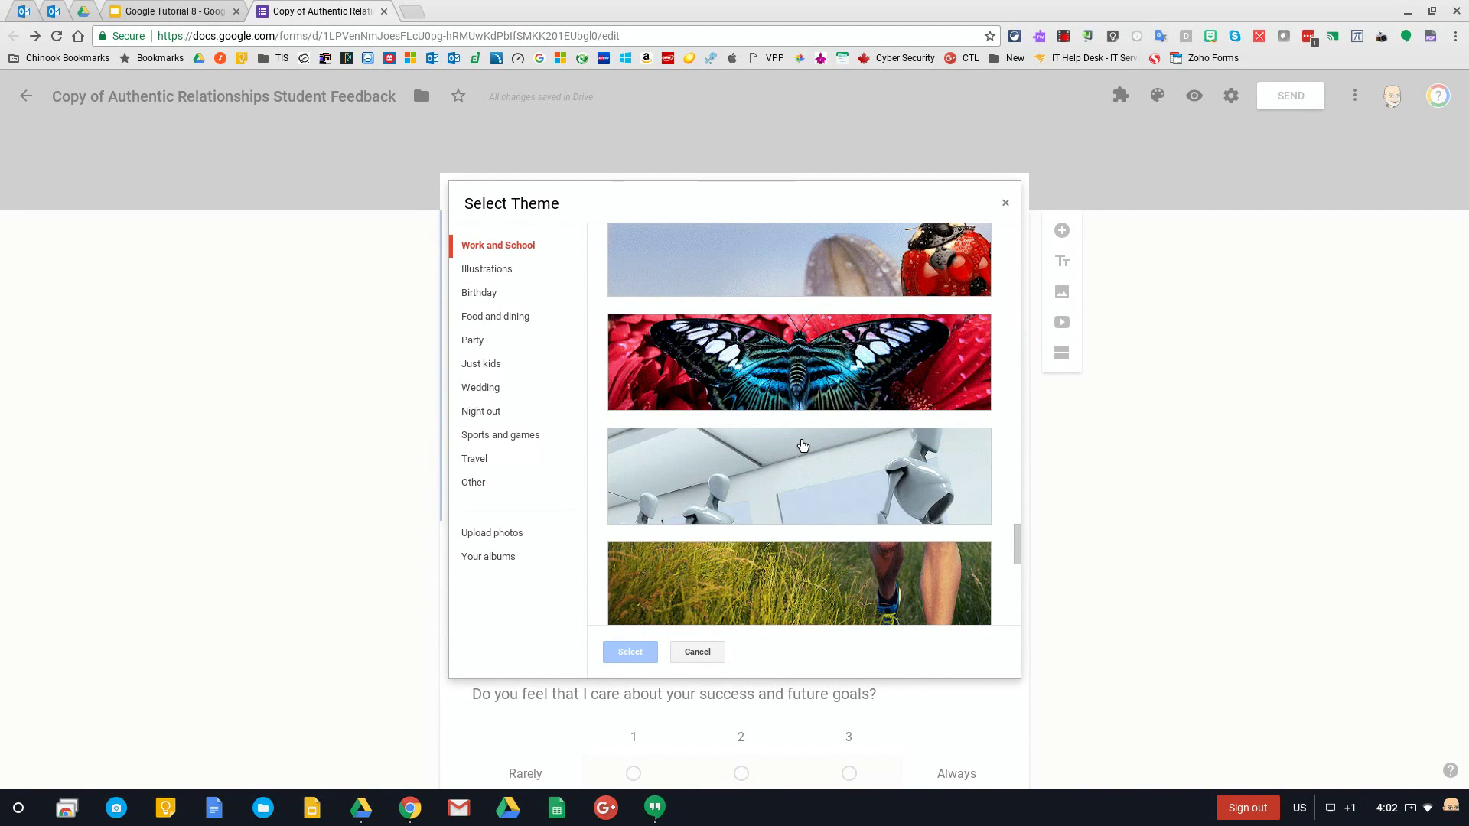
scroll(803, 445, up, 2)
scroll(805, 480, up, 5)
scroll(805, 479, down, 4)
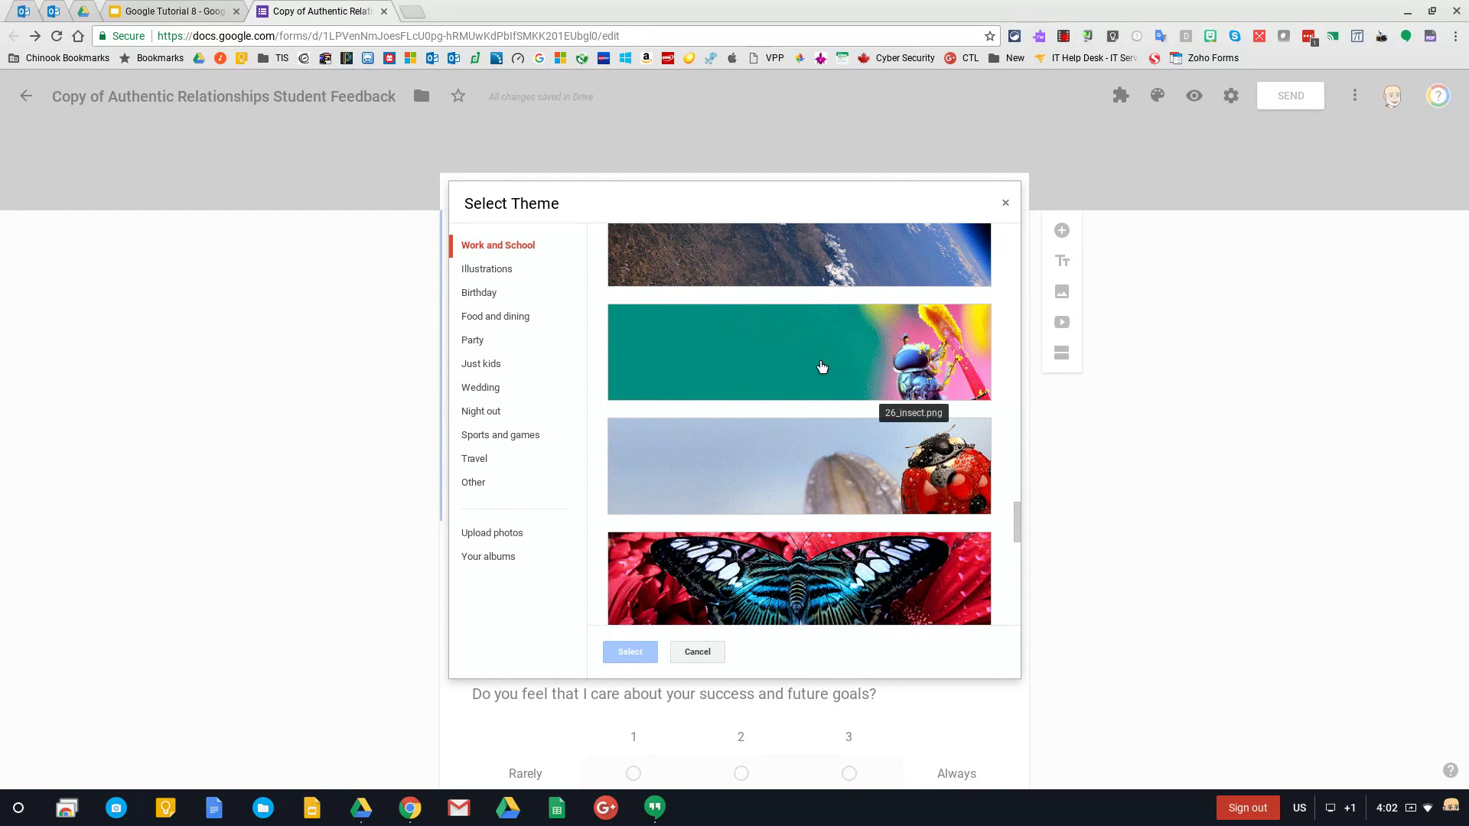
scroll(822, 367, up, 8)
scroll(862, 491, down, 2)
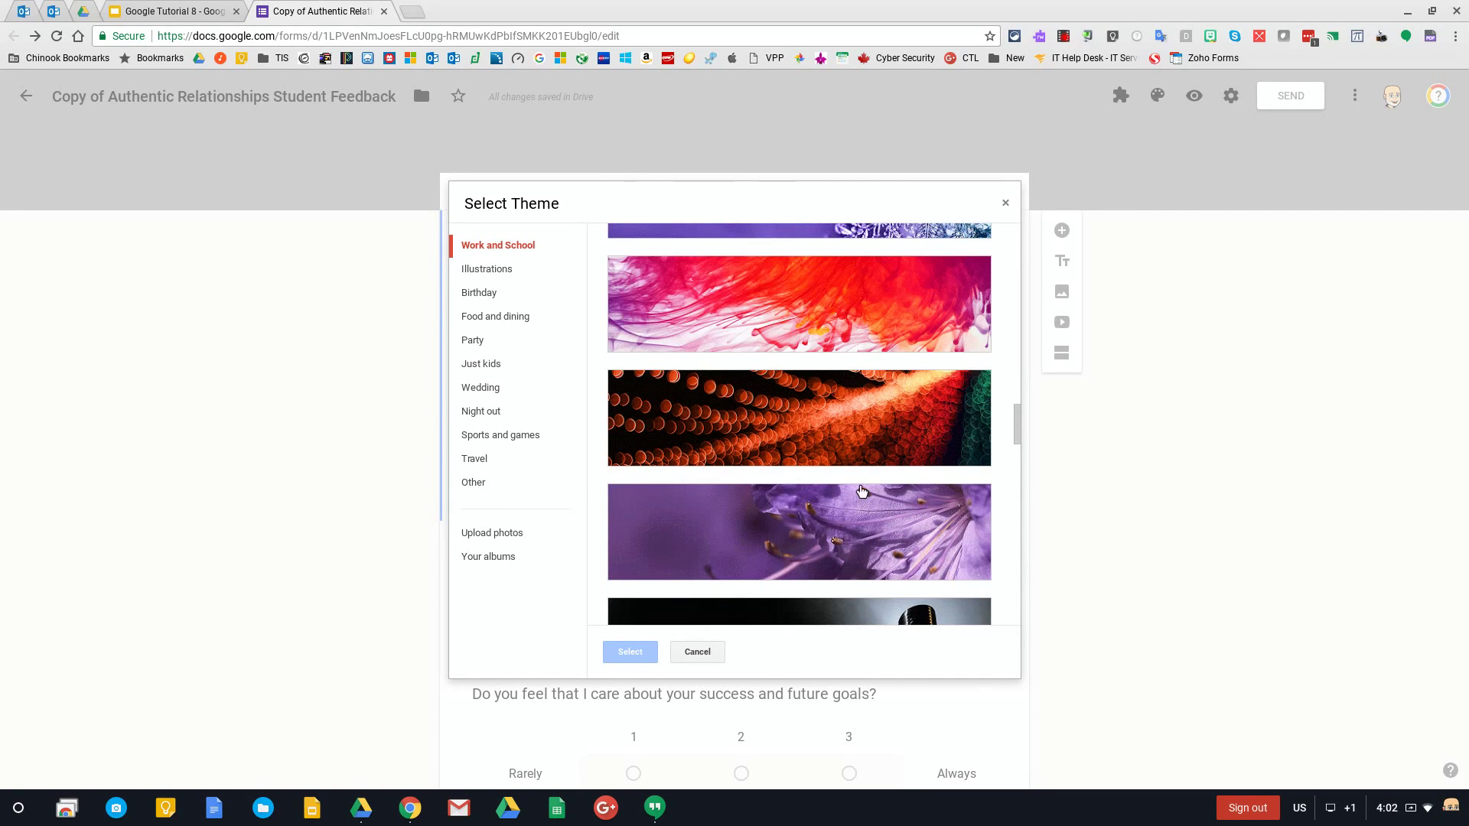
scroll(862, 492, down, 3)
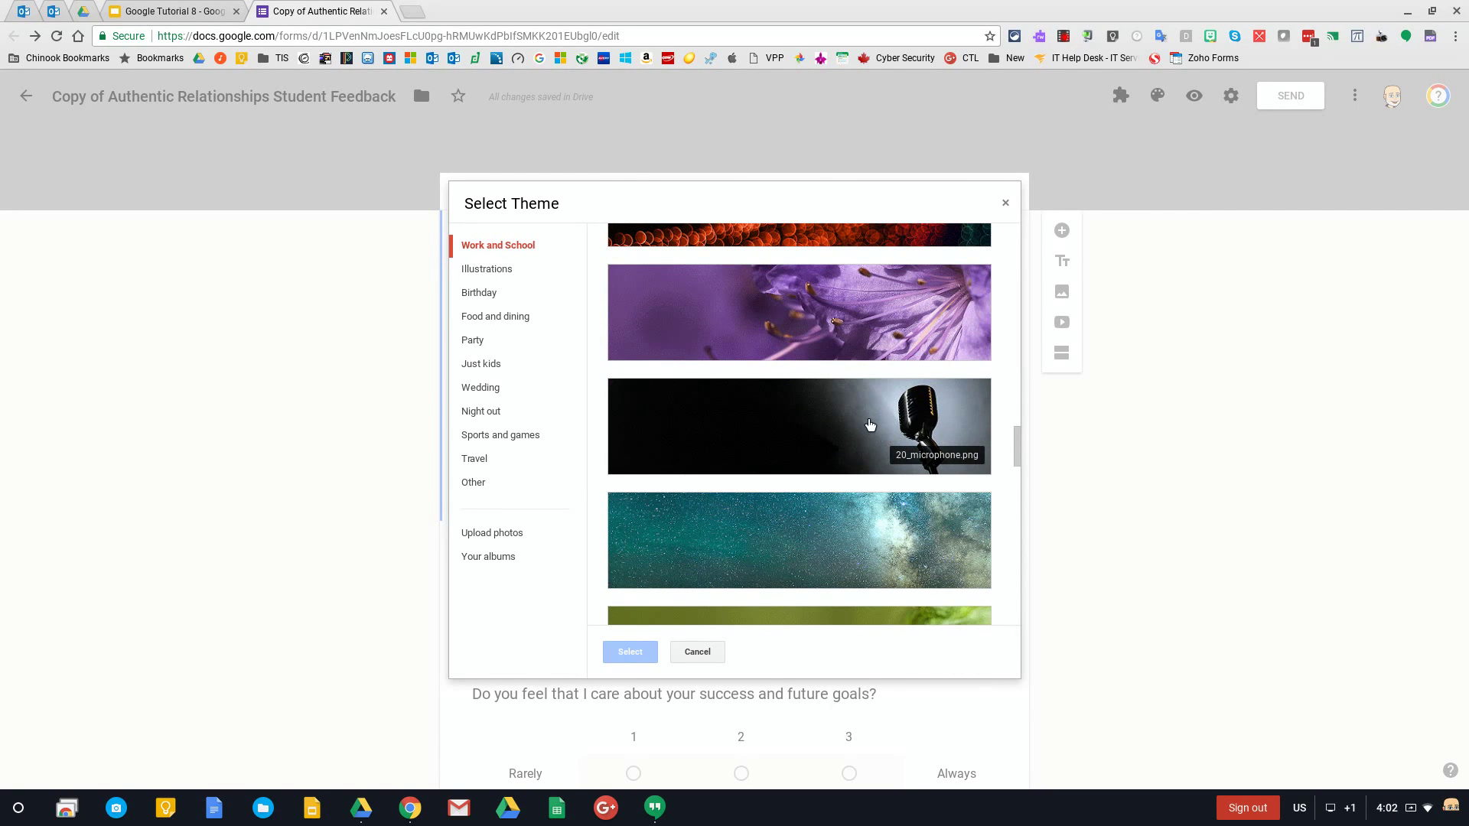
click(535, 270)
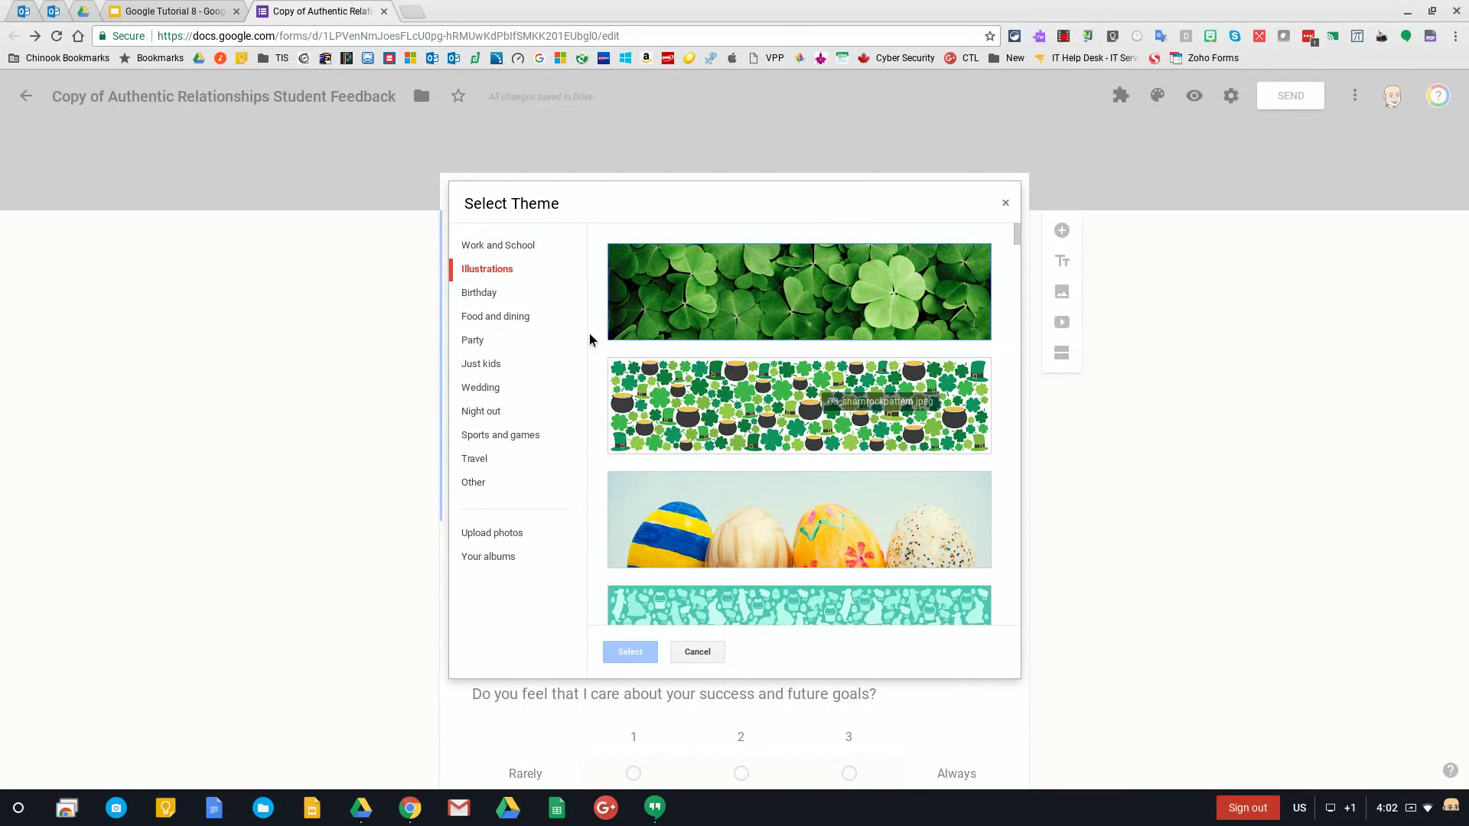
Browse the Birthday, Food and dining, Party, Just kids, Wedding, Travel and Other header collections
click(492, 294)
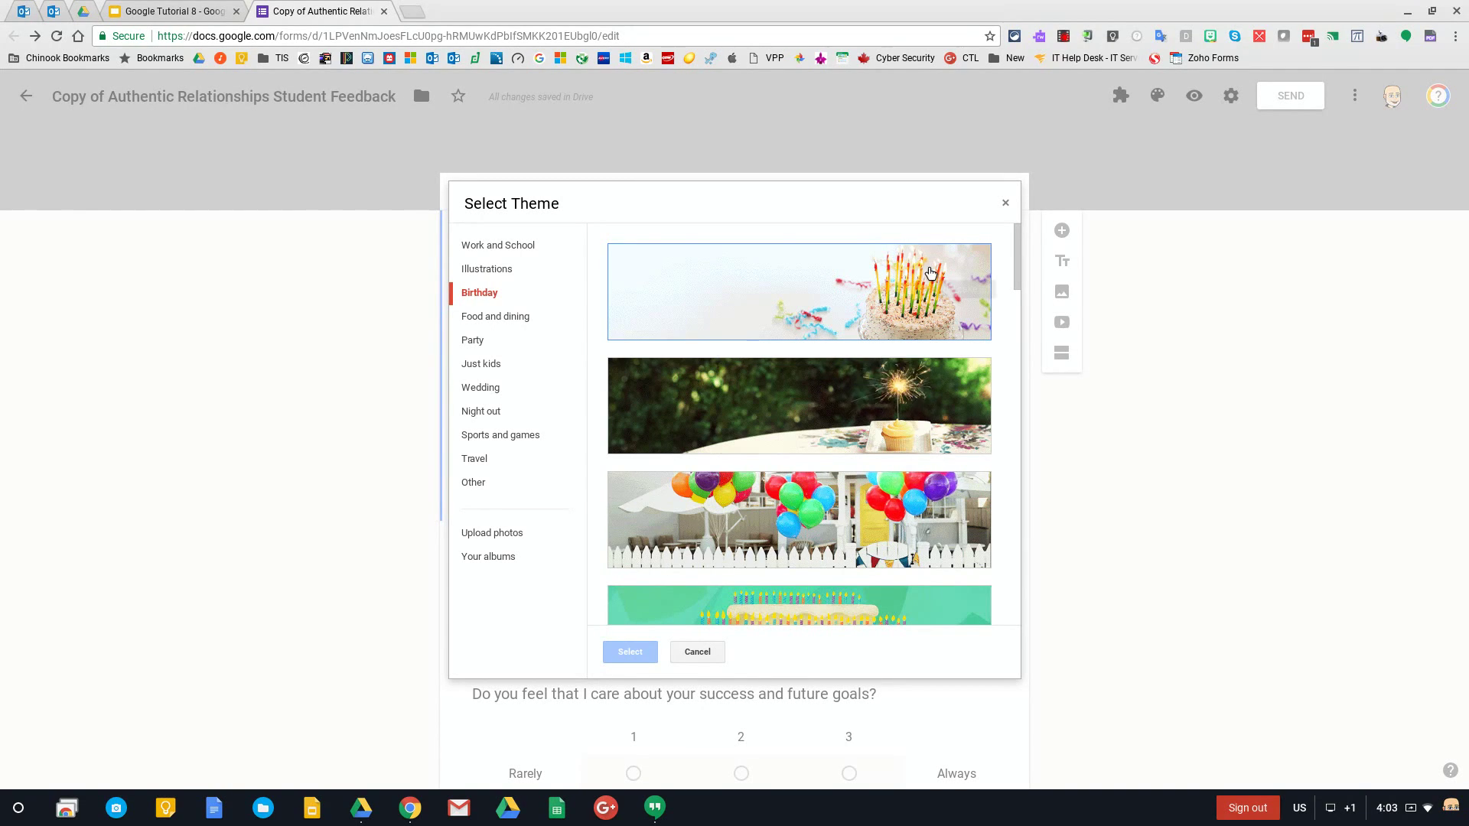
click(502, 320)
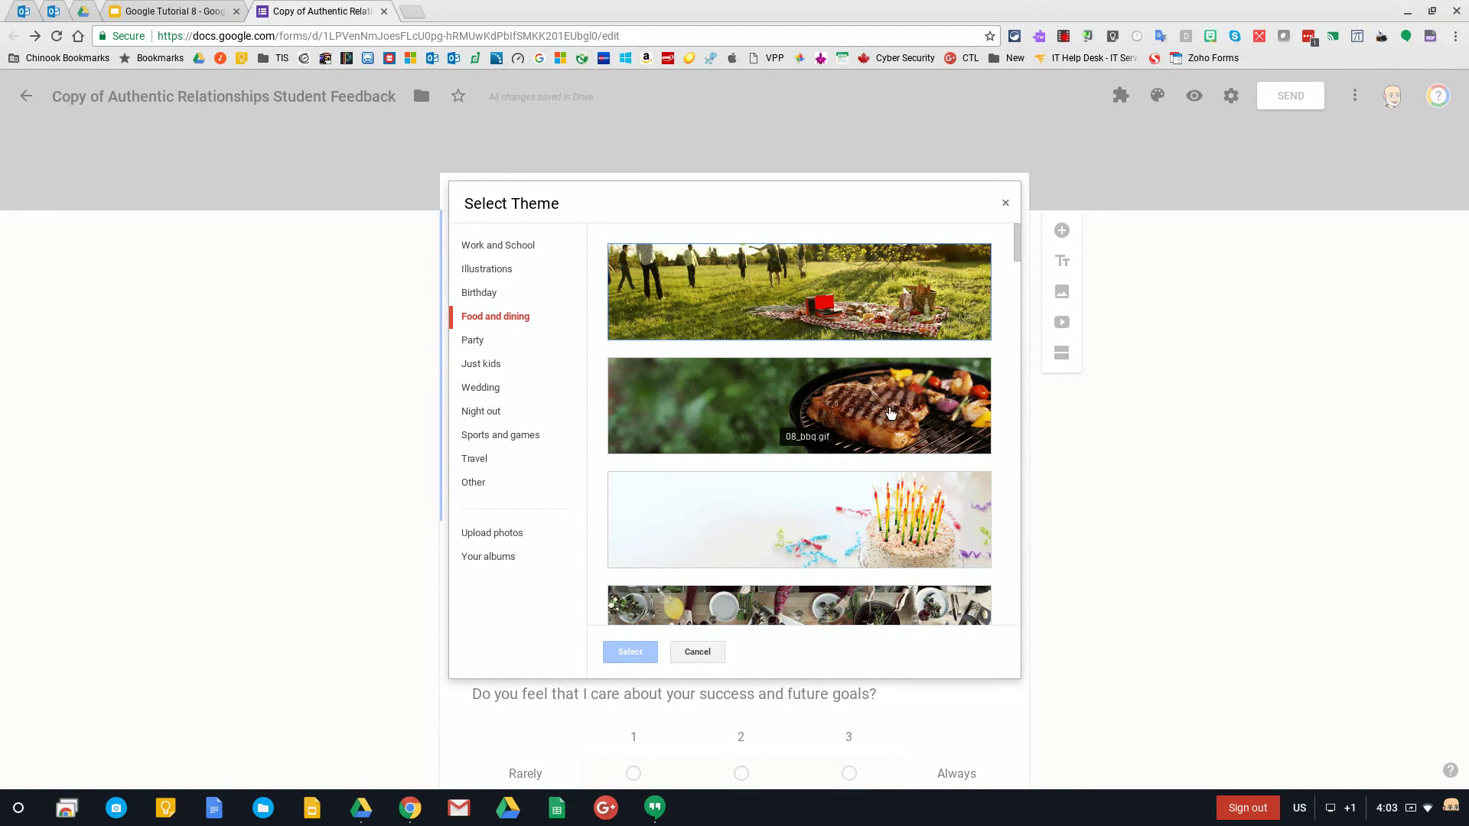
scroll(884, 470, down, 3)
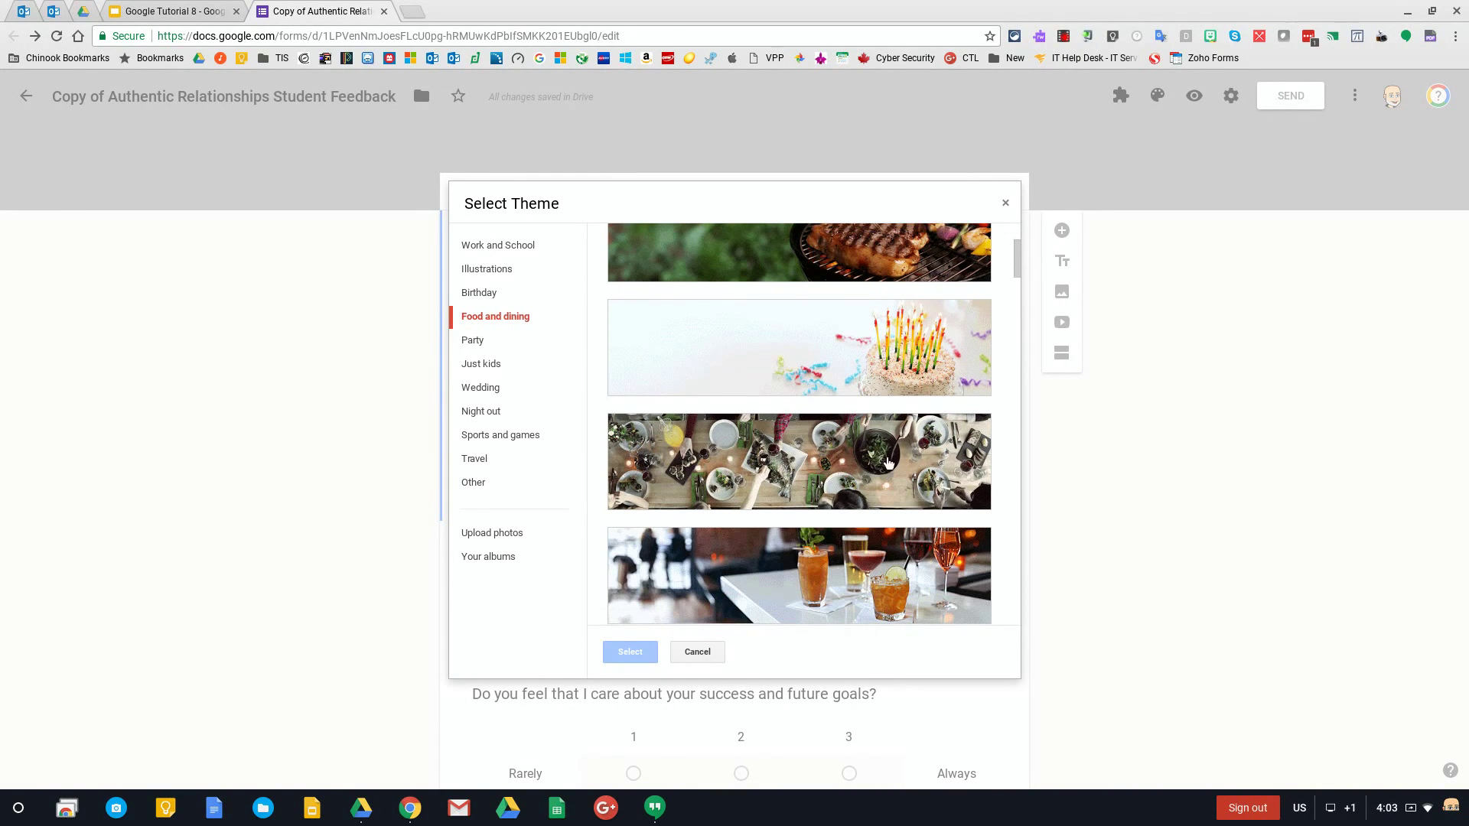
click(485, 346)
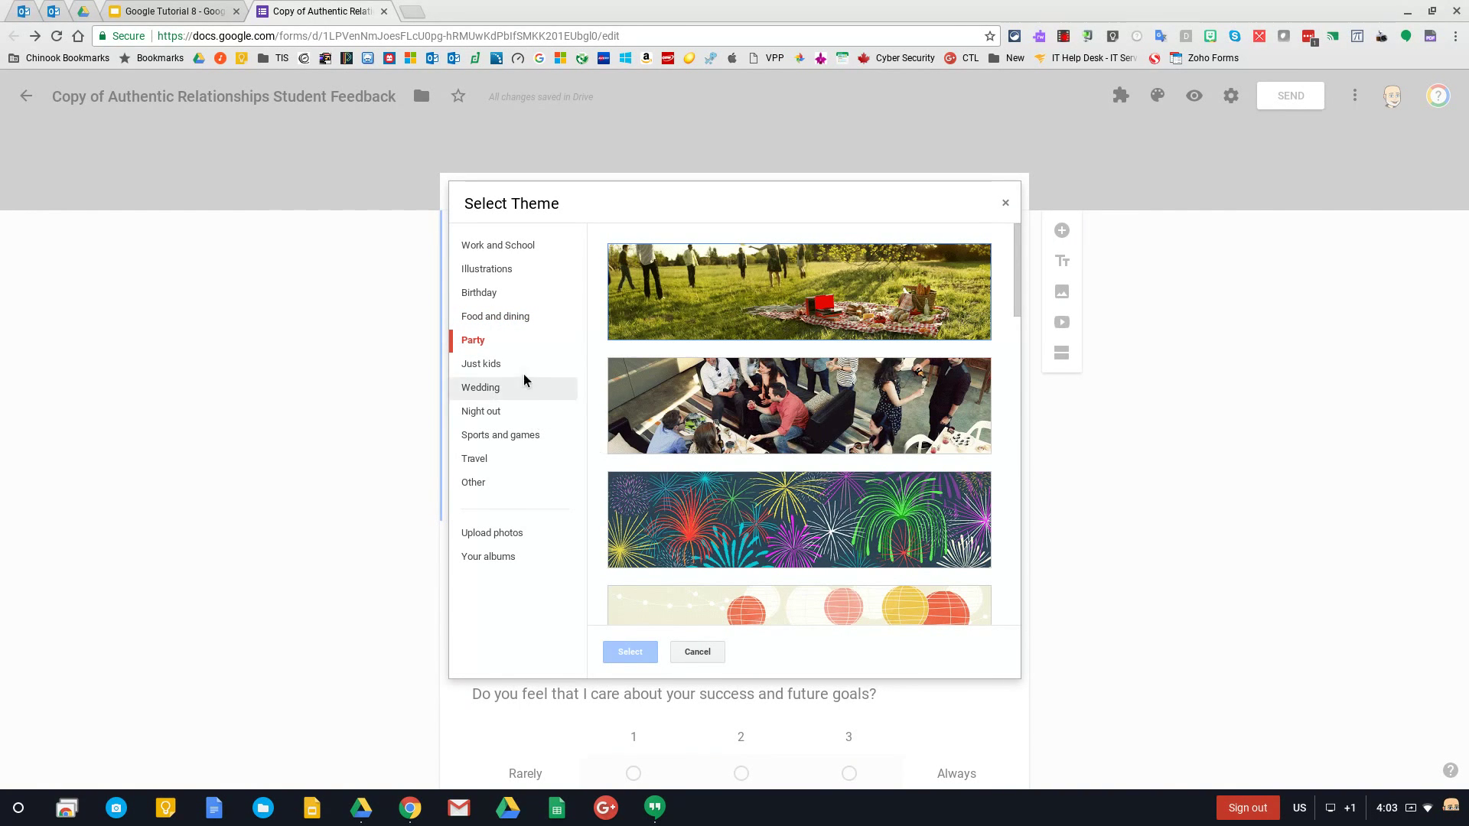
click(502, 366)
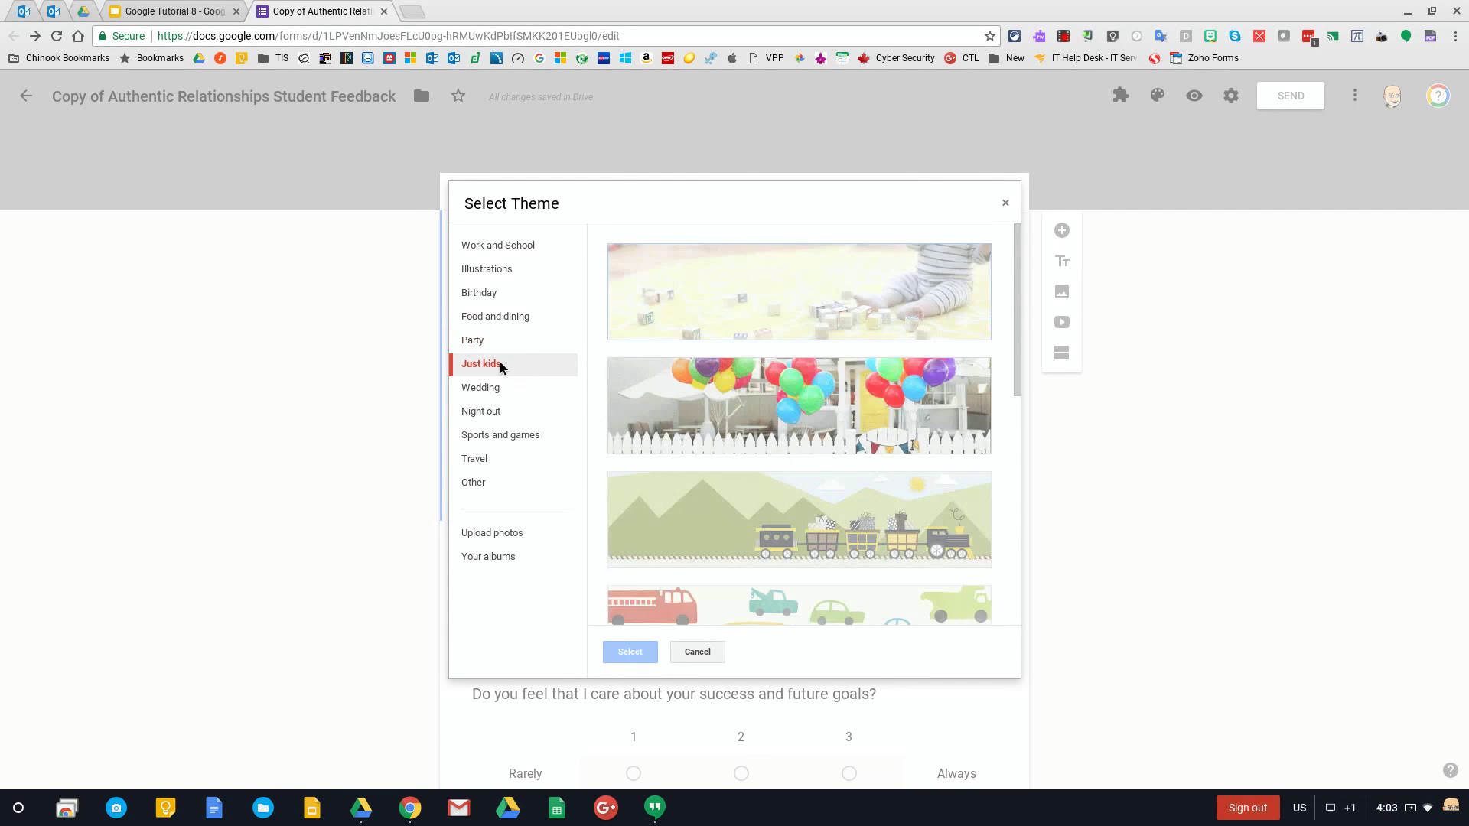
click(504, 387)
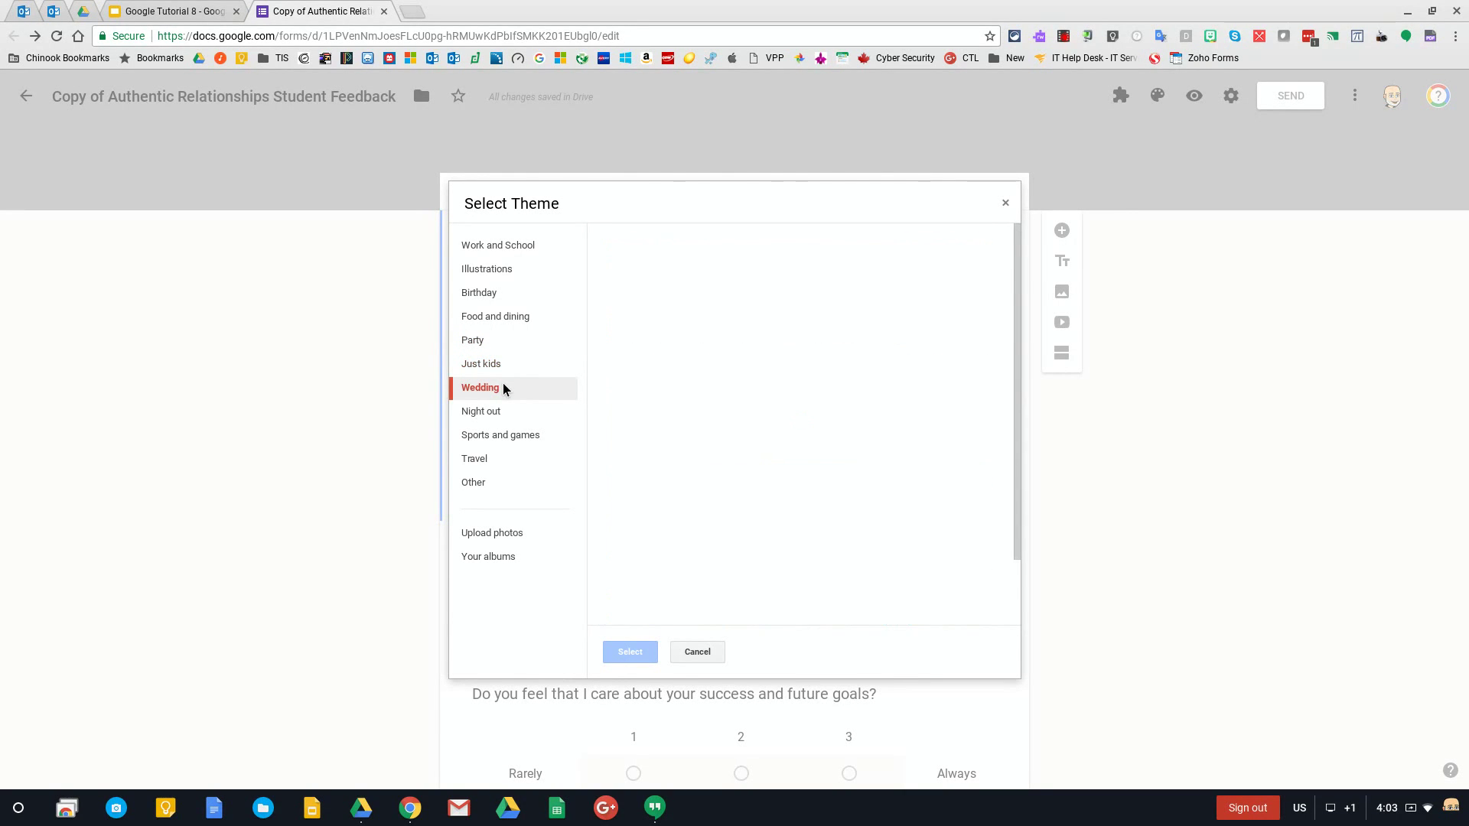
click(503, 457)
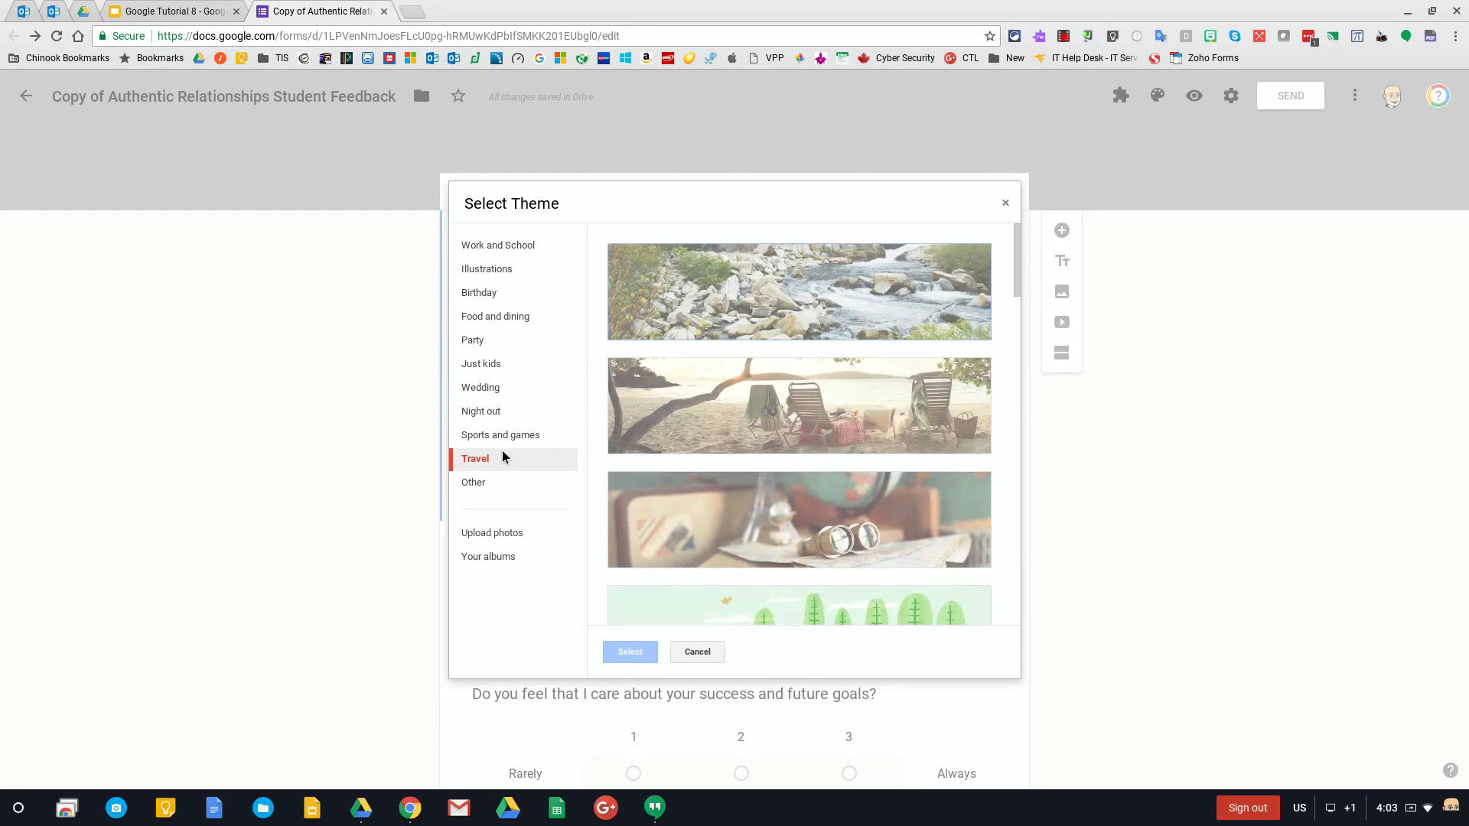
click(509, 482)
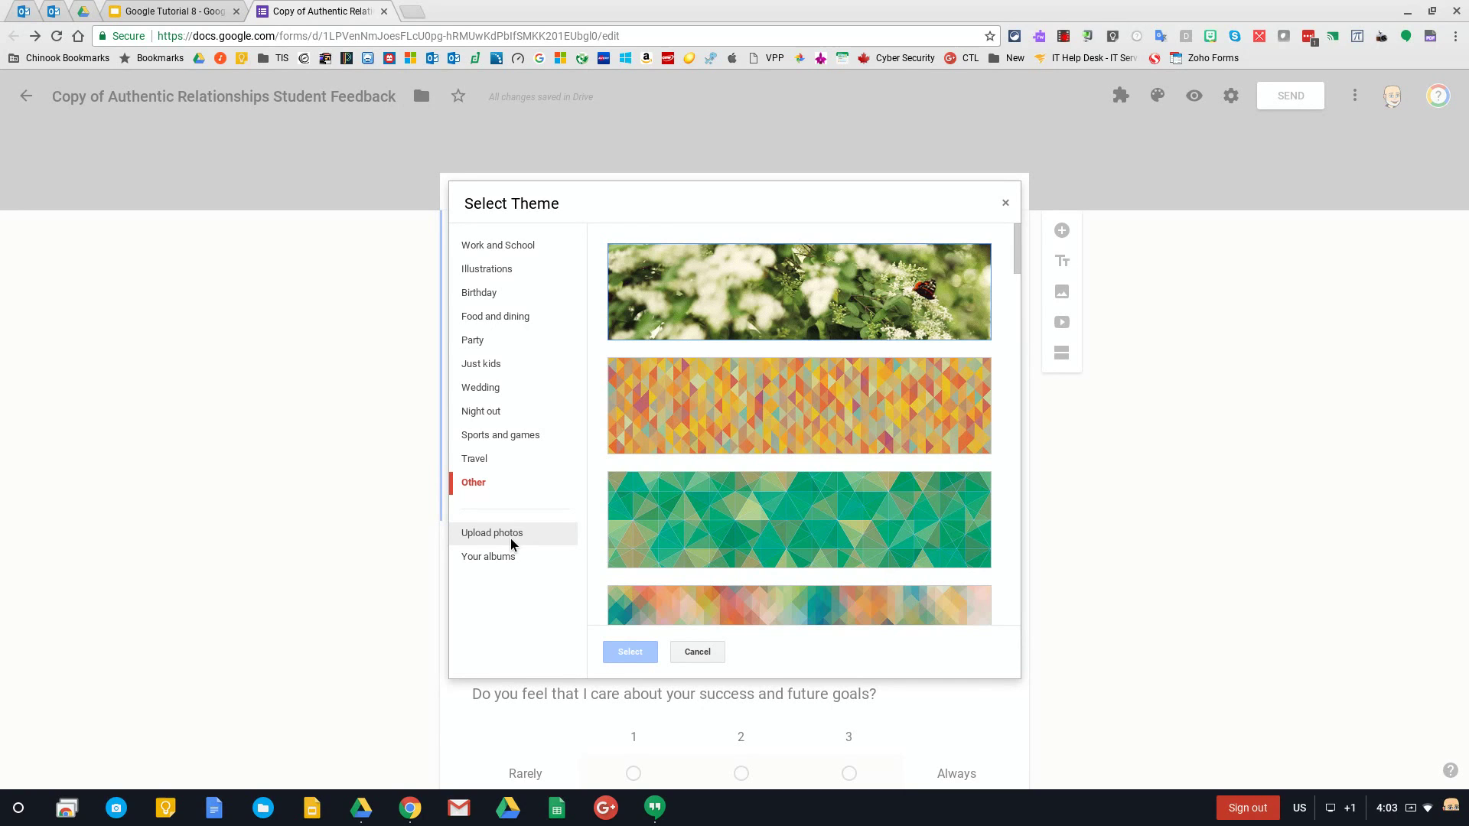
Apply the flowers-and-butterfly image from the Other collection as the form header
scroll(673, 496, down, 10)
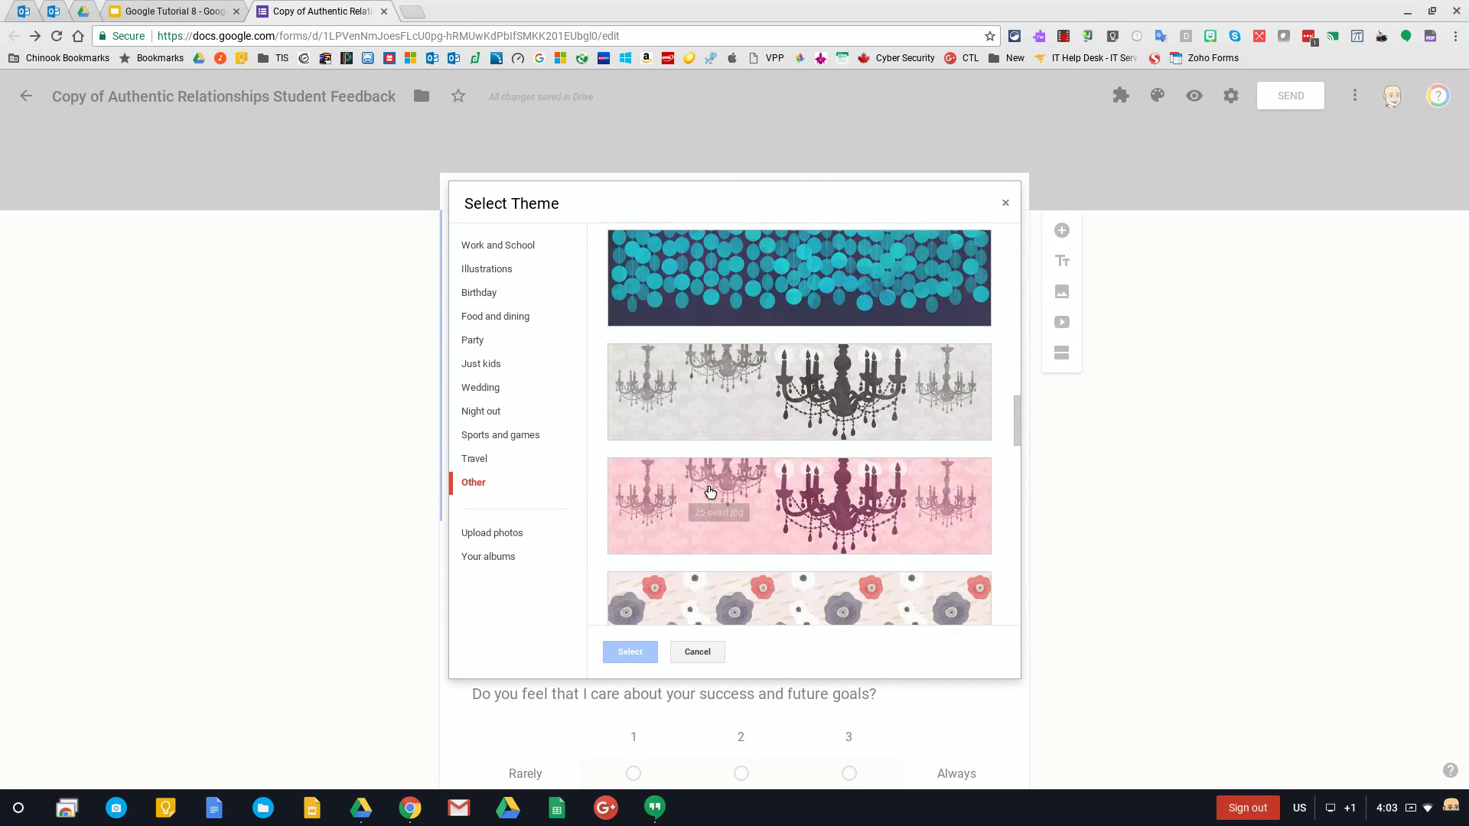
scroll(710, 491, down, 2)
scroll(710, 491, up, 12)
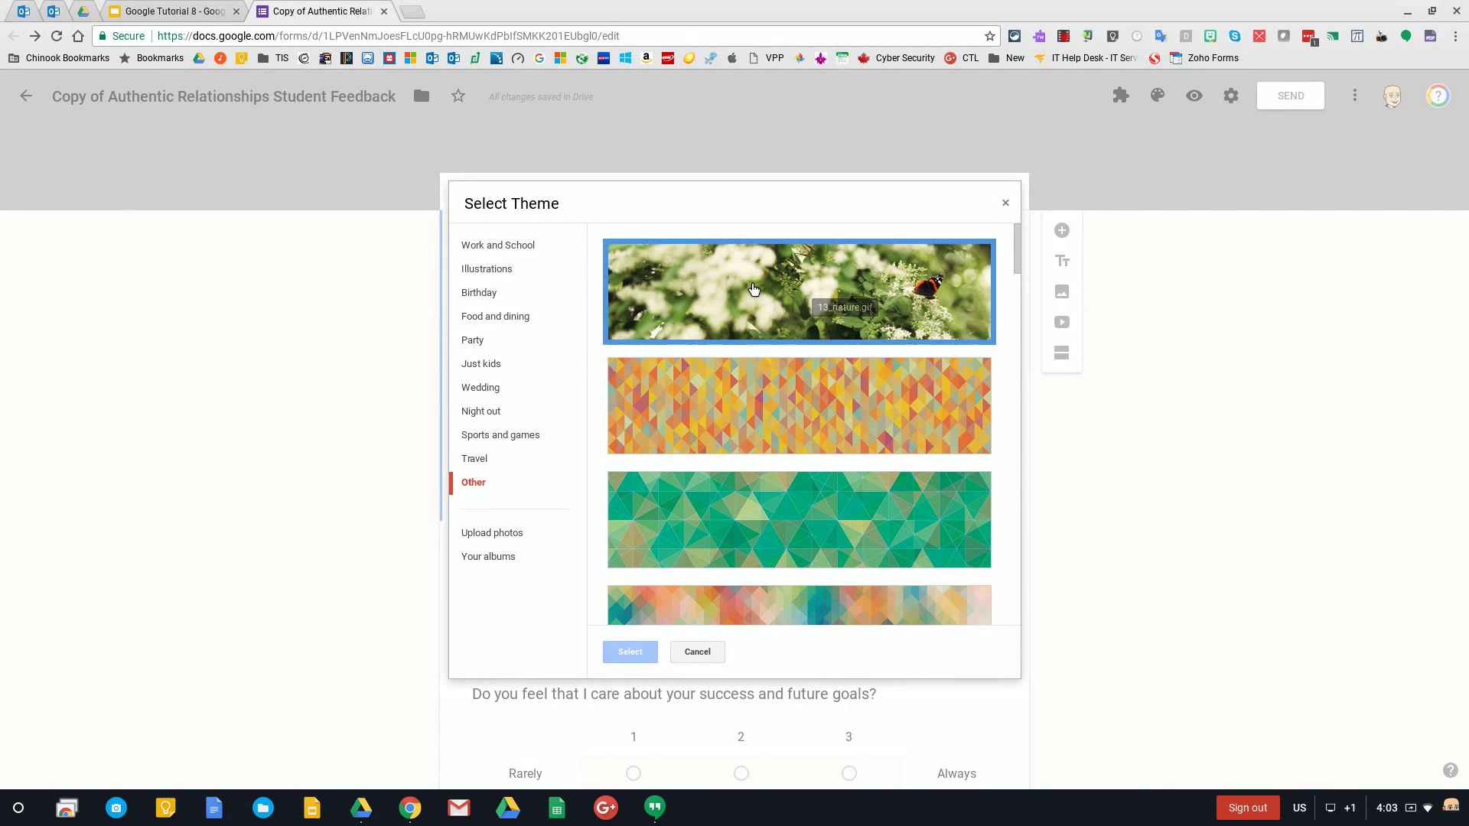
click(753, 289)
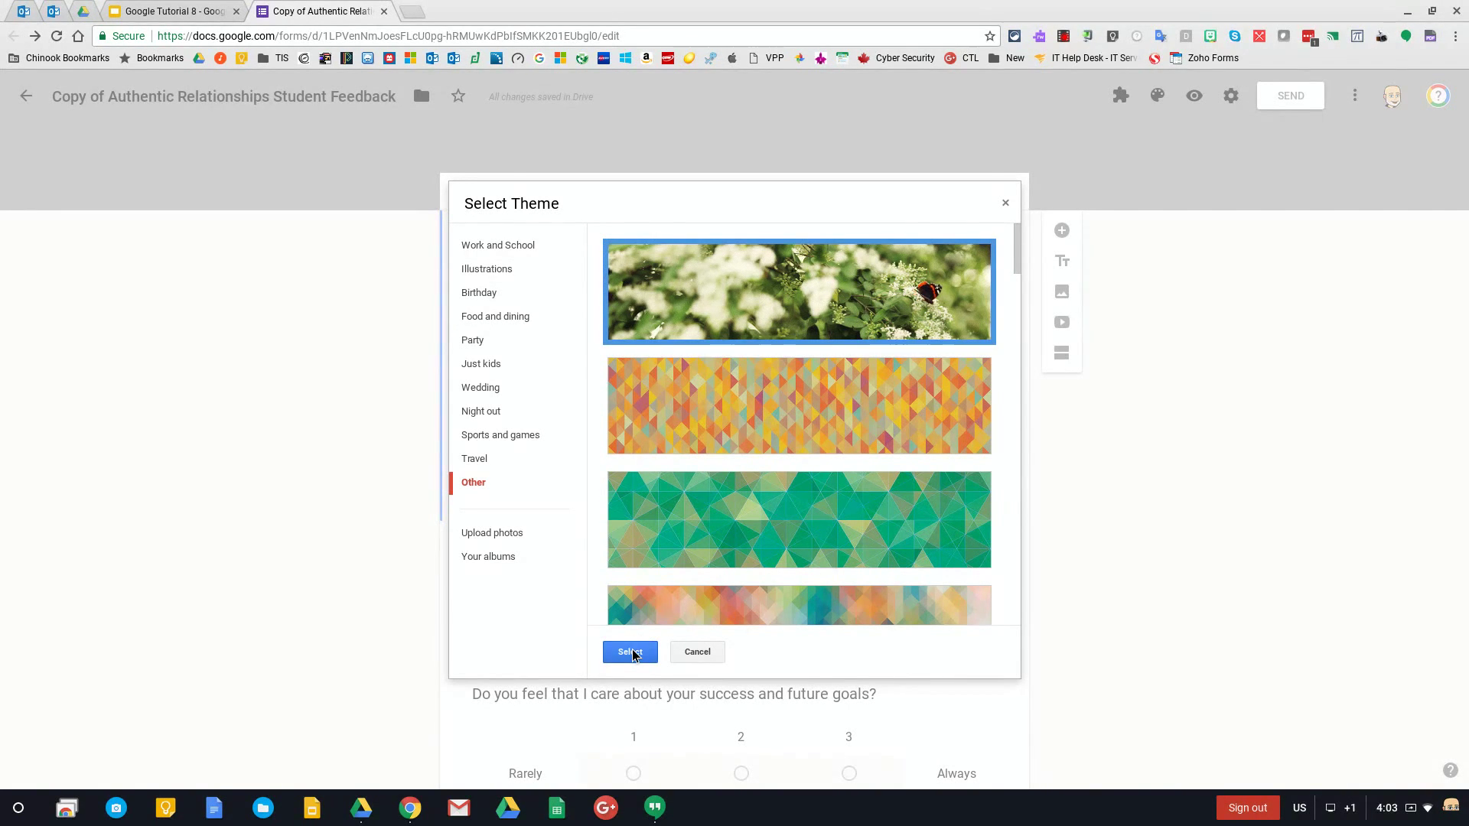
click(637, 650)
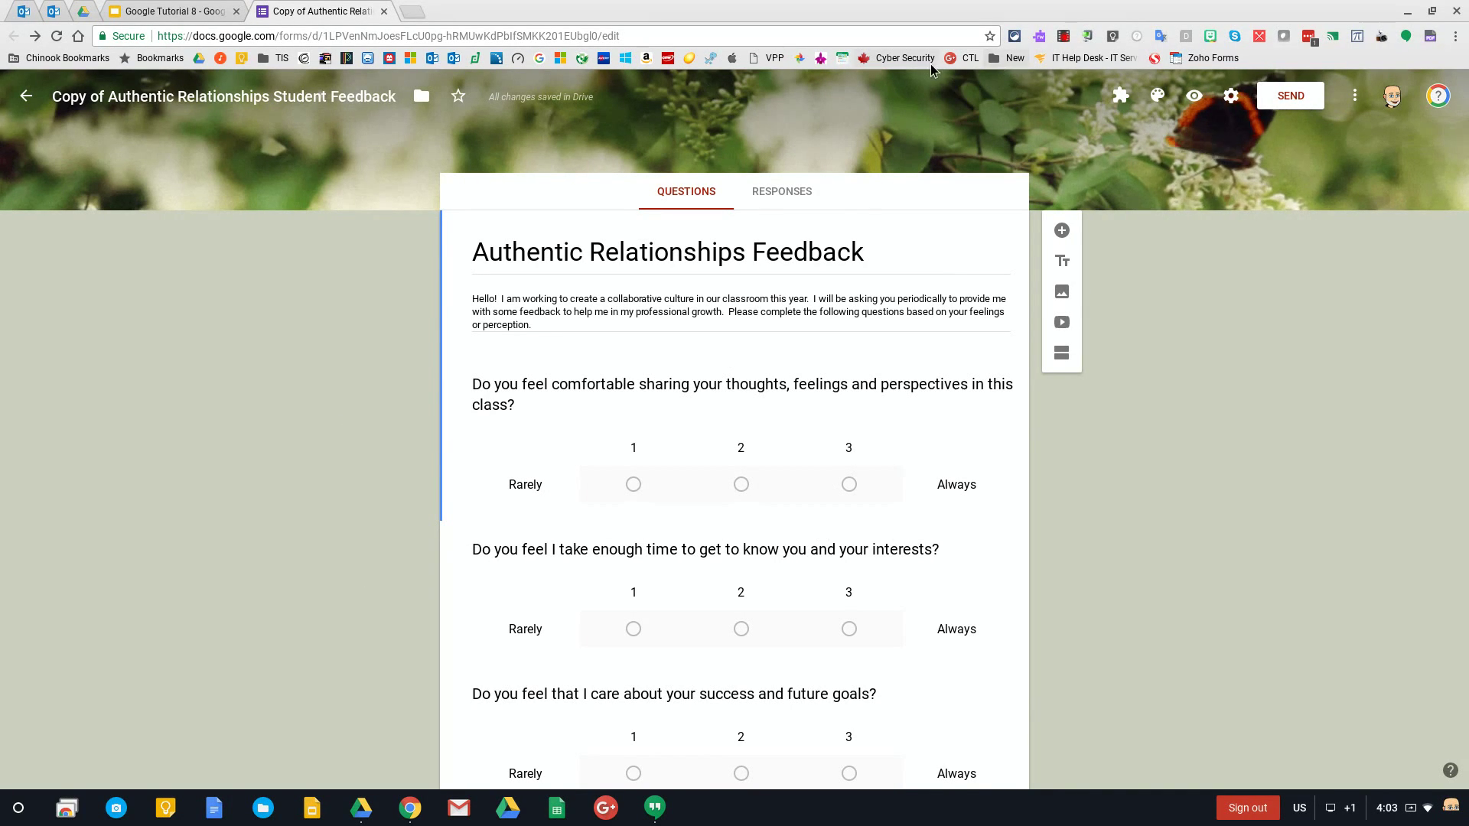
click(1197, 96)
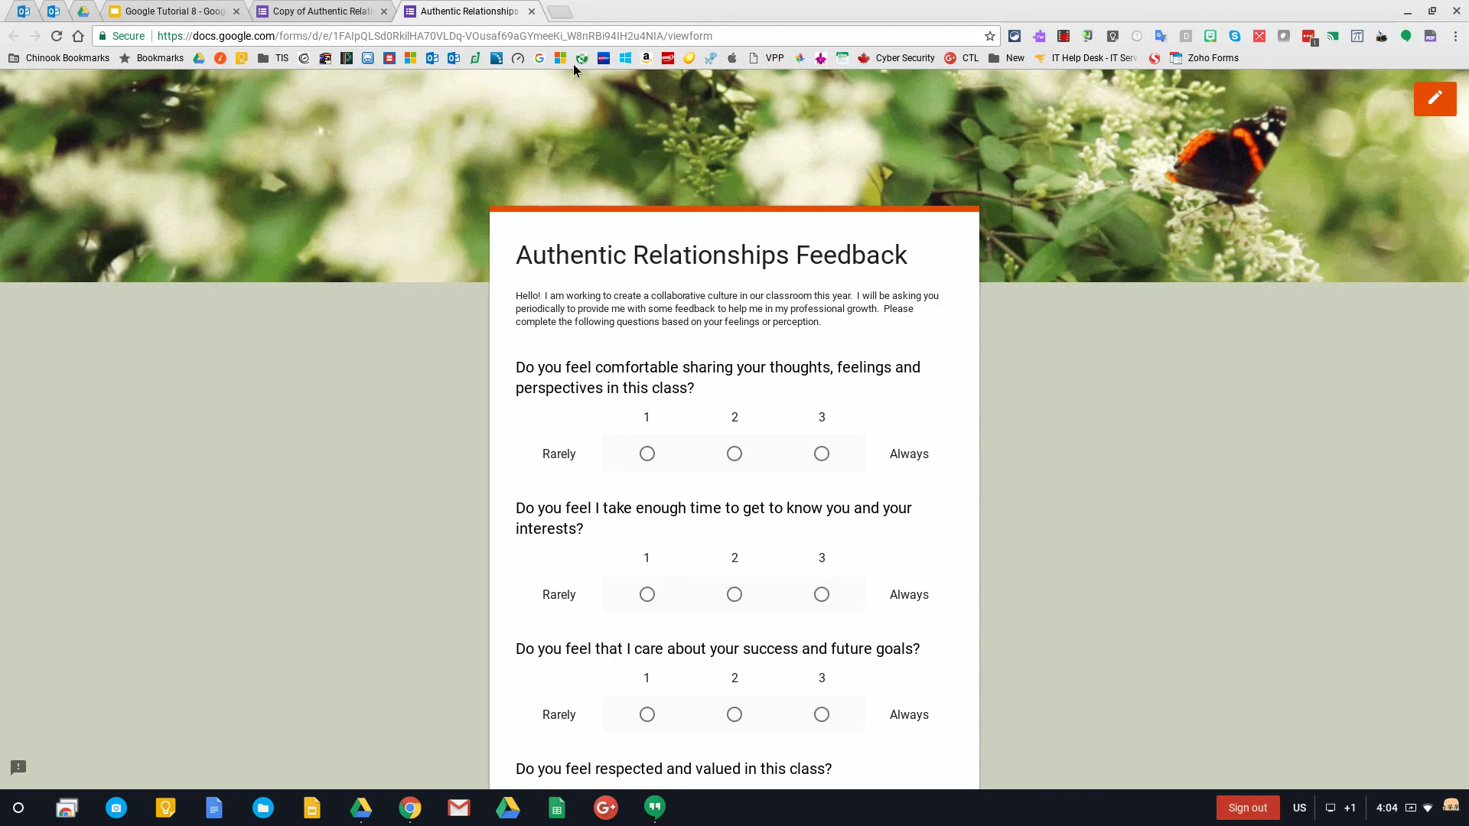
click(531, 11)
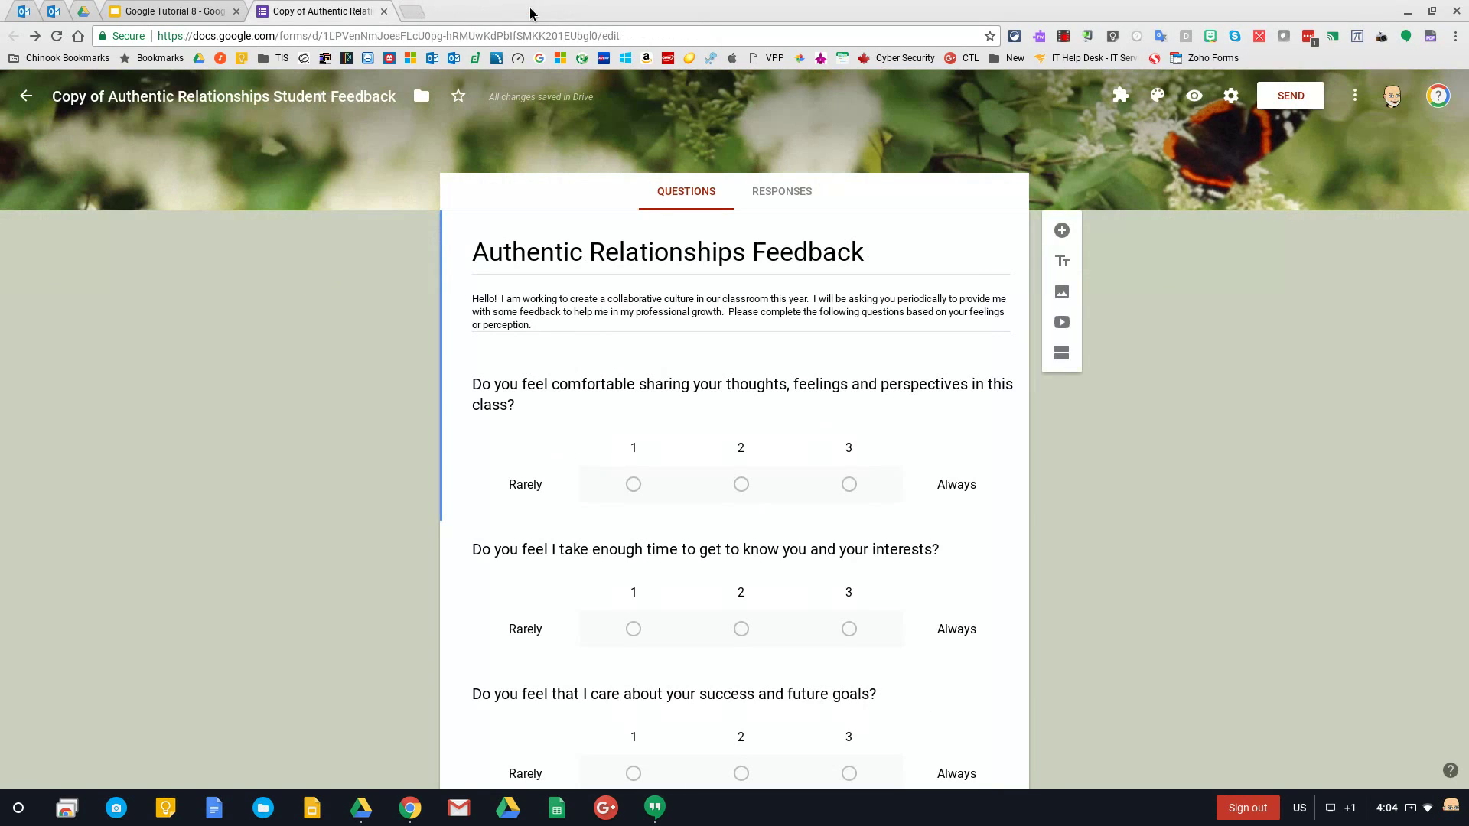
click(1157, 97)
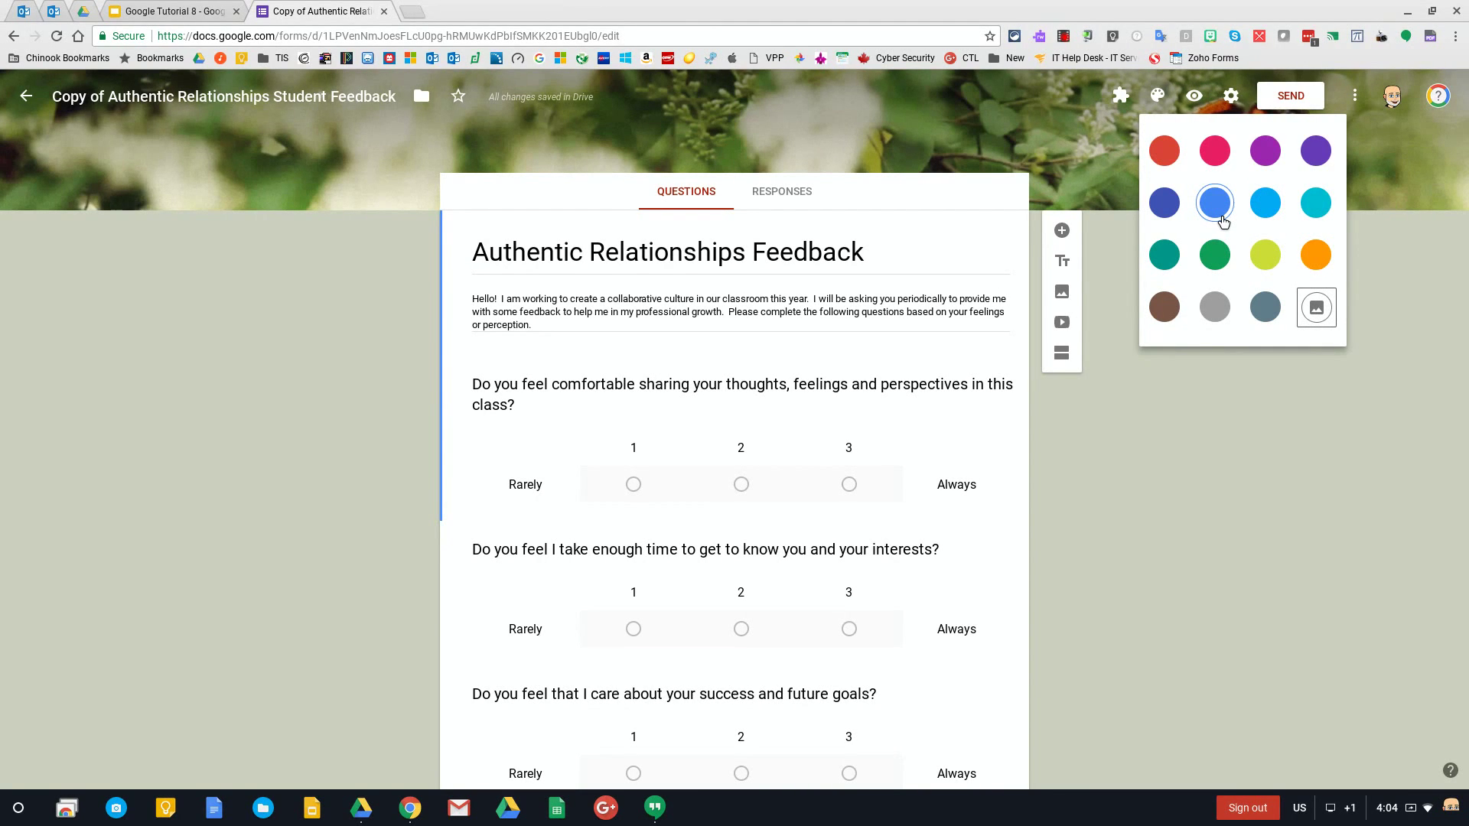
click(1261, 458)
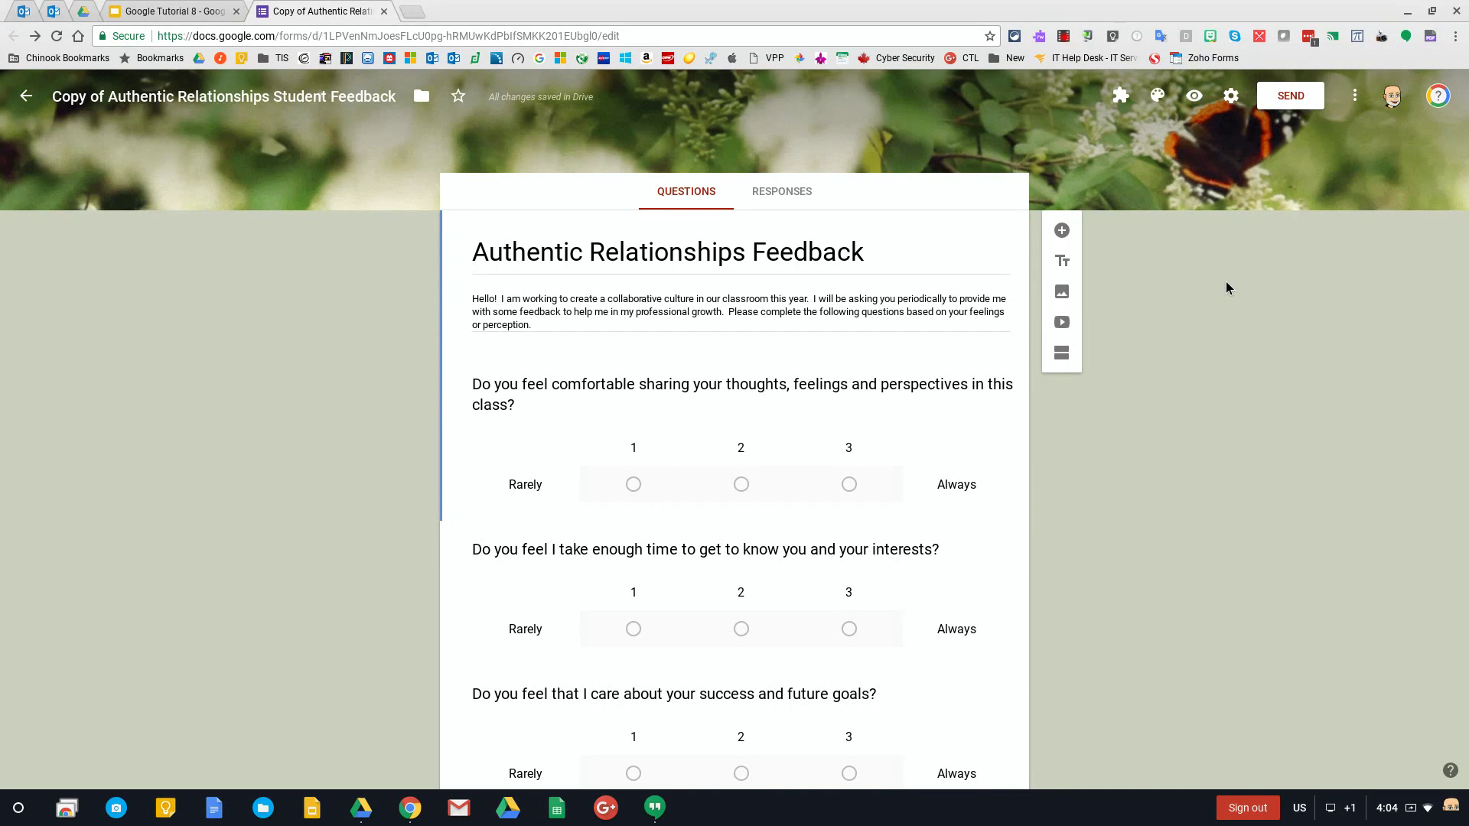
click(1230, 96)
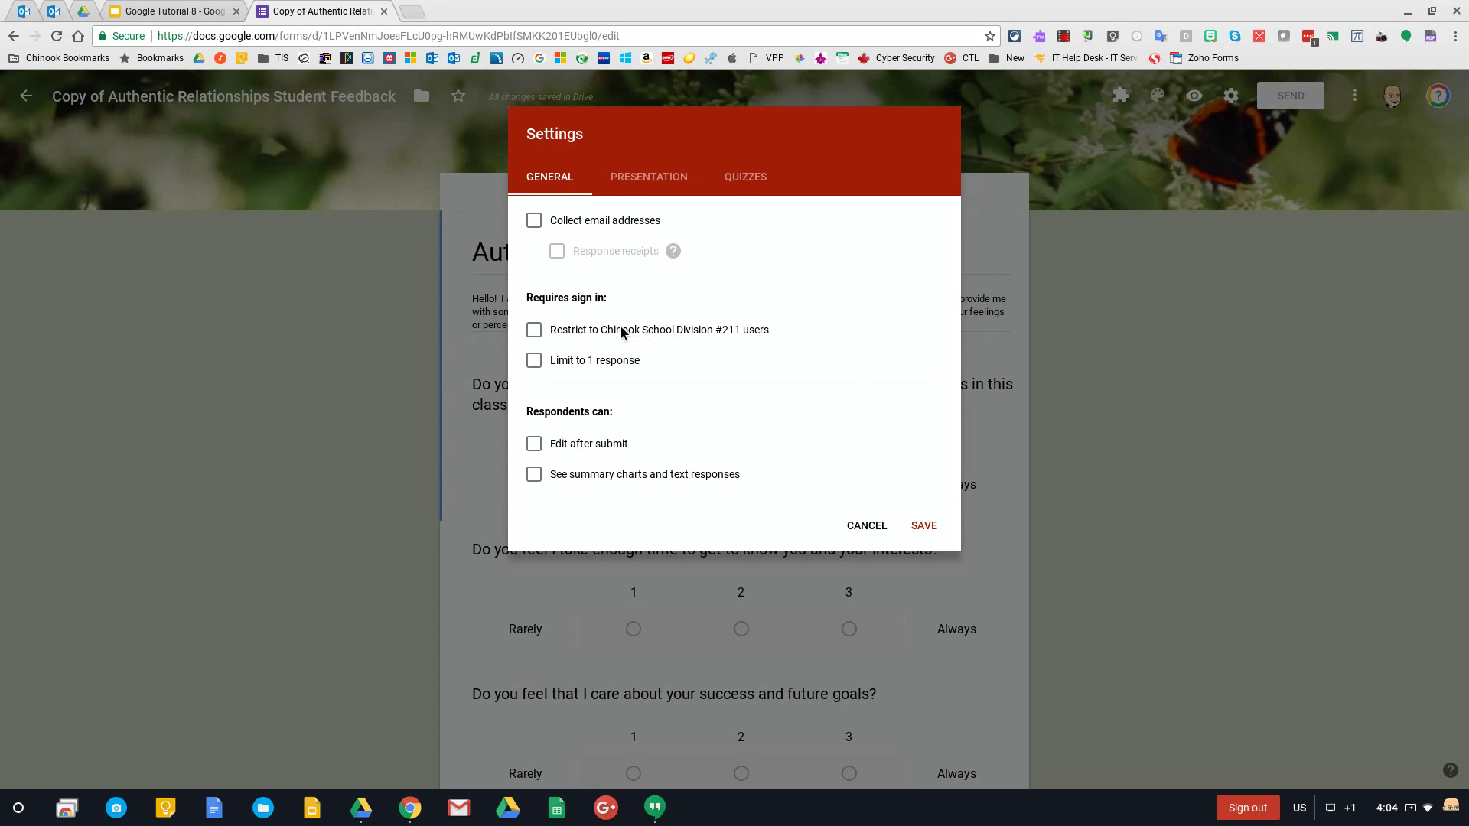
Toggle the Chinook School Division #211 sign-in restriction on and off several times
click(533, 331)
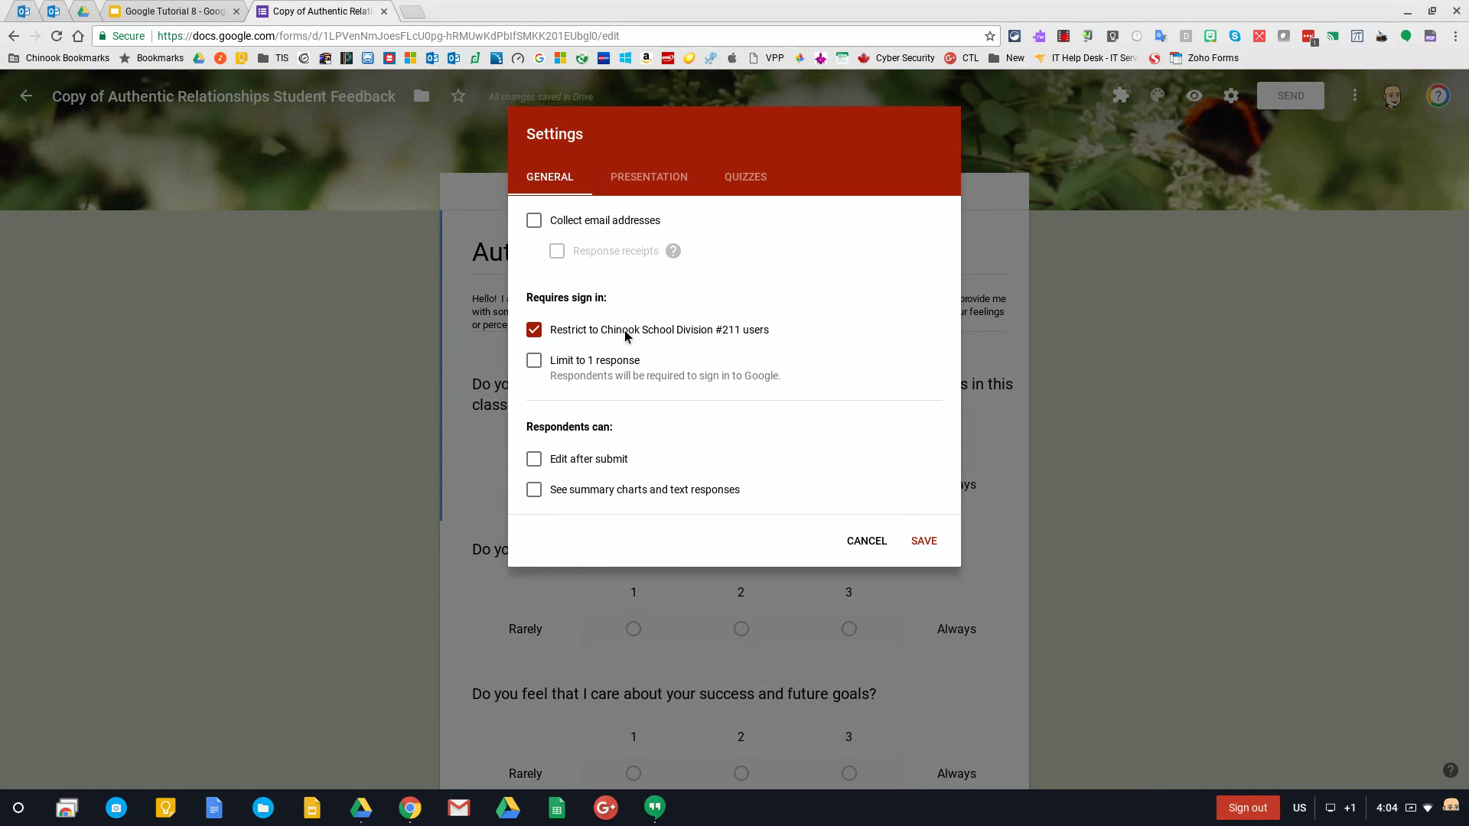
click(548, 337)
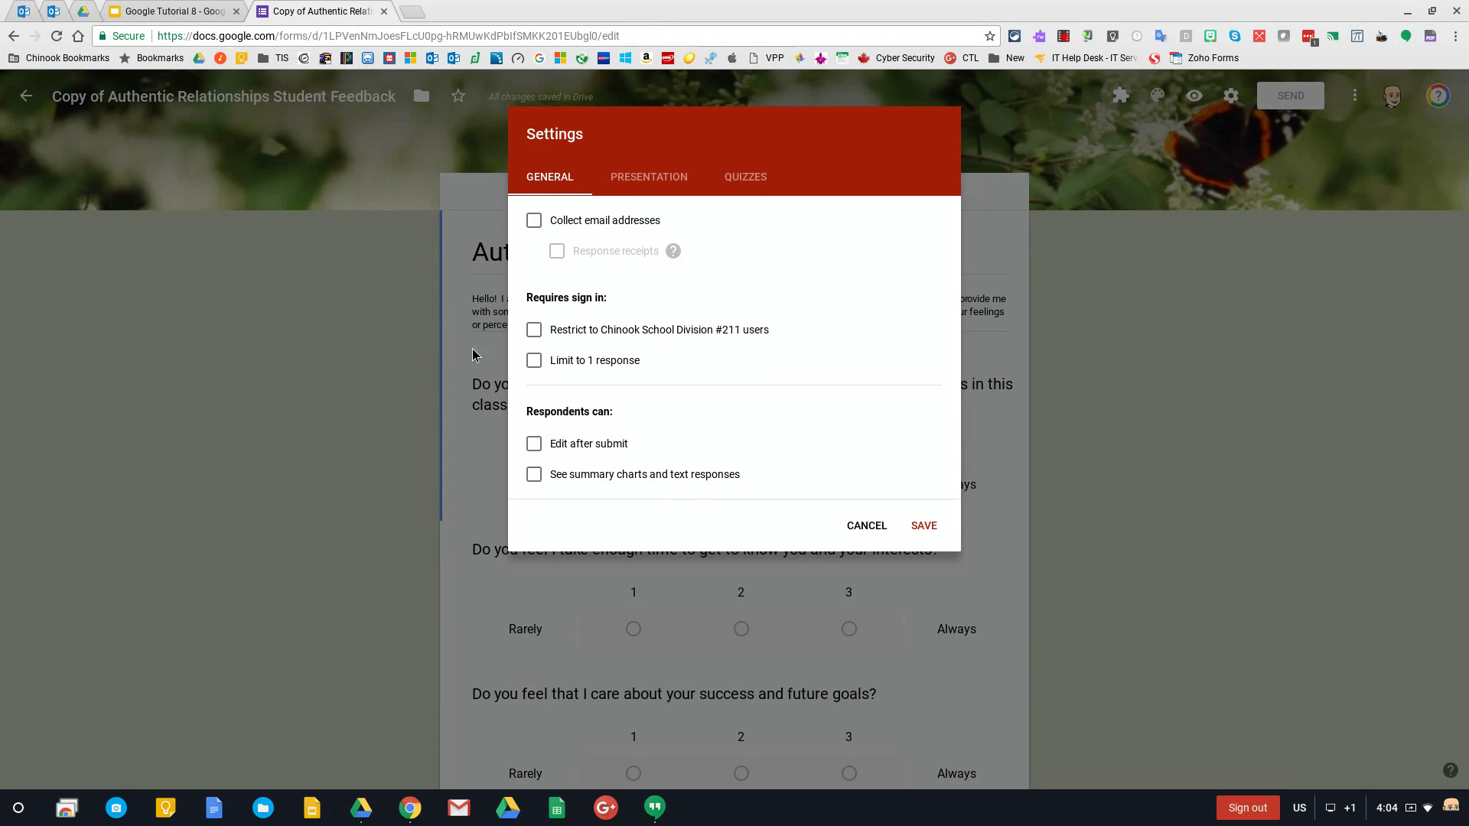
click(533, 331)
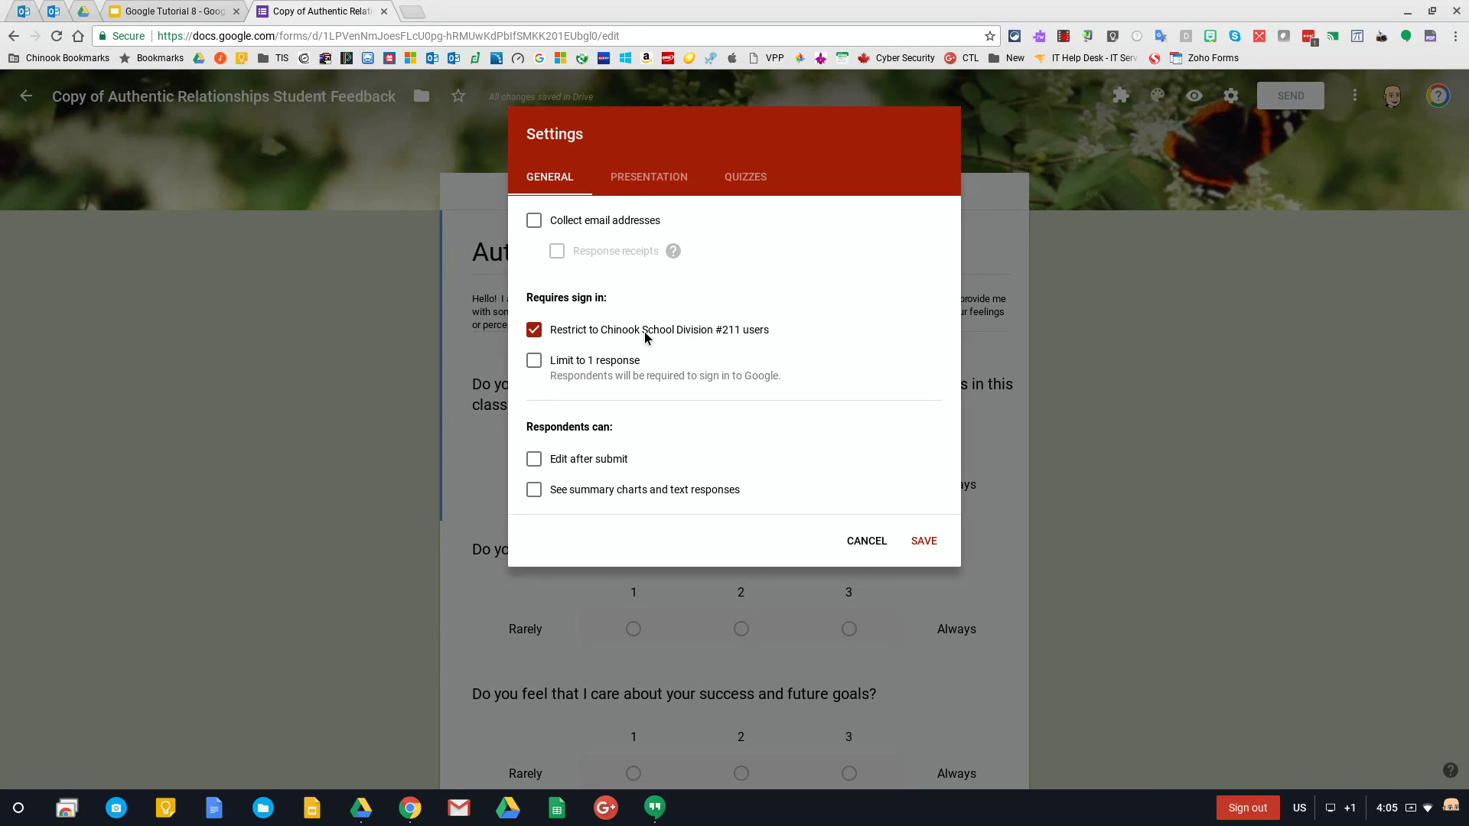
click(644, 332)
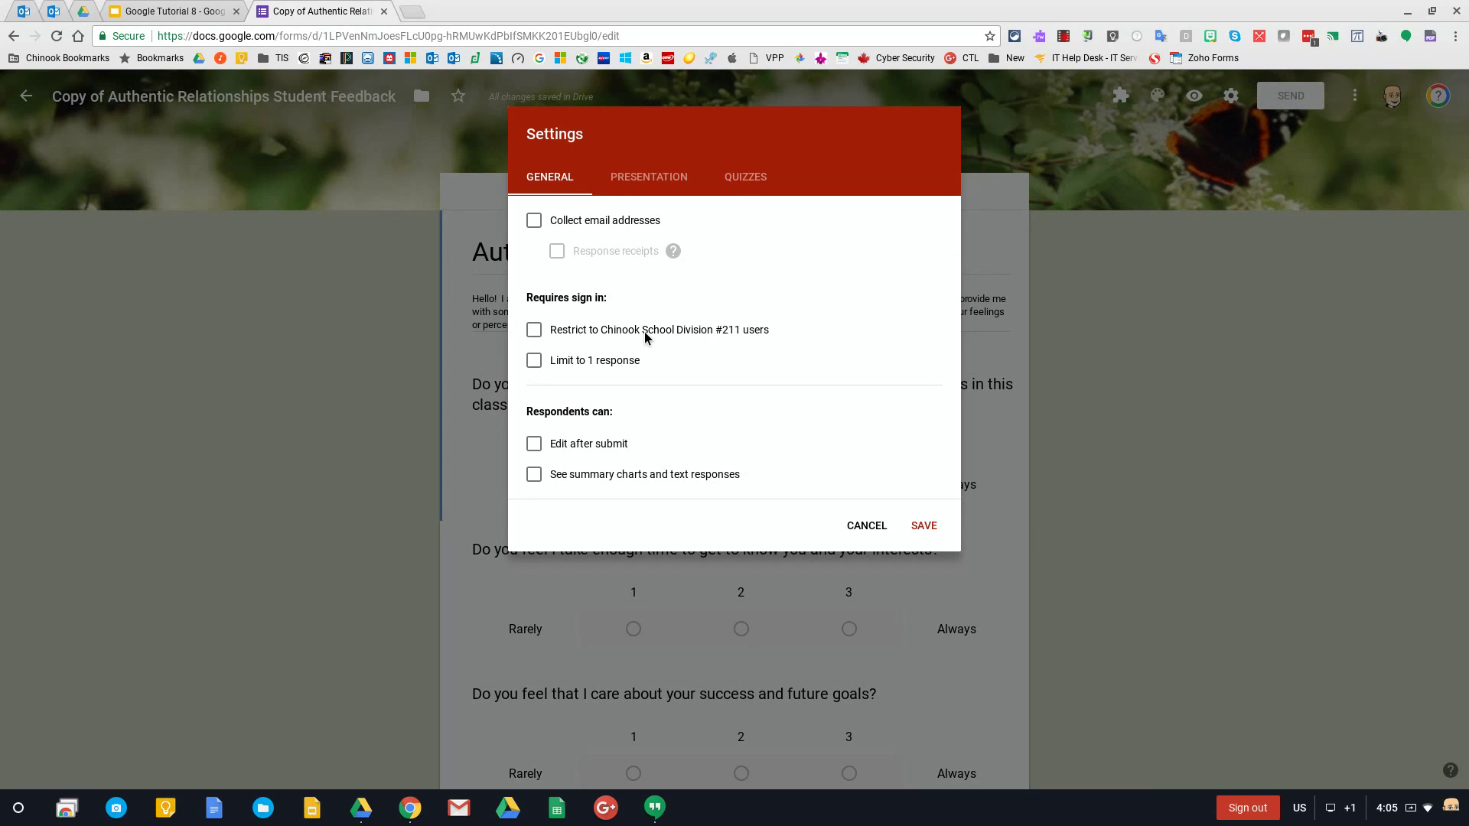
click(645, 332)
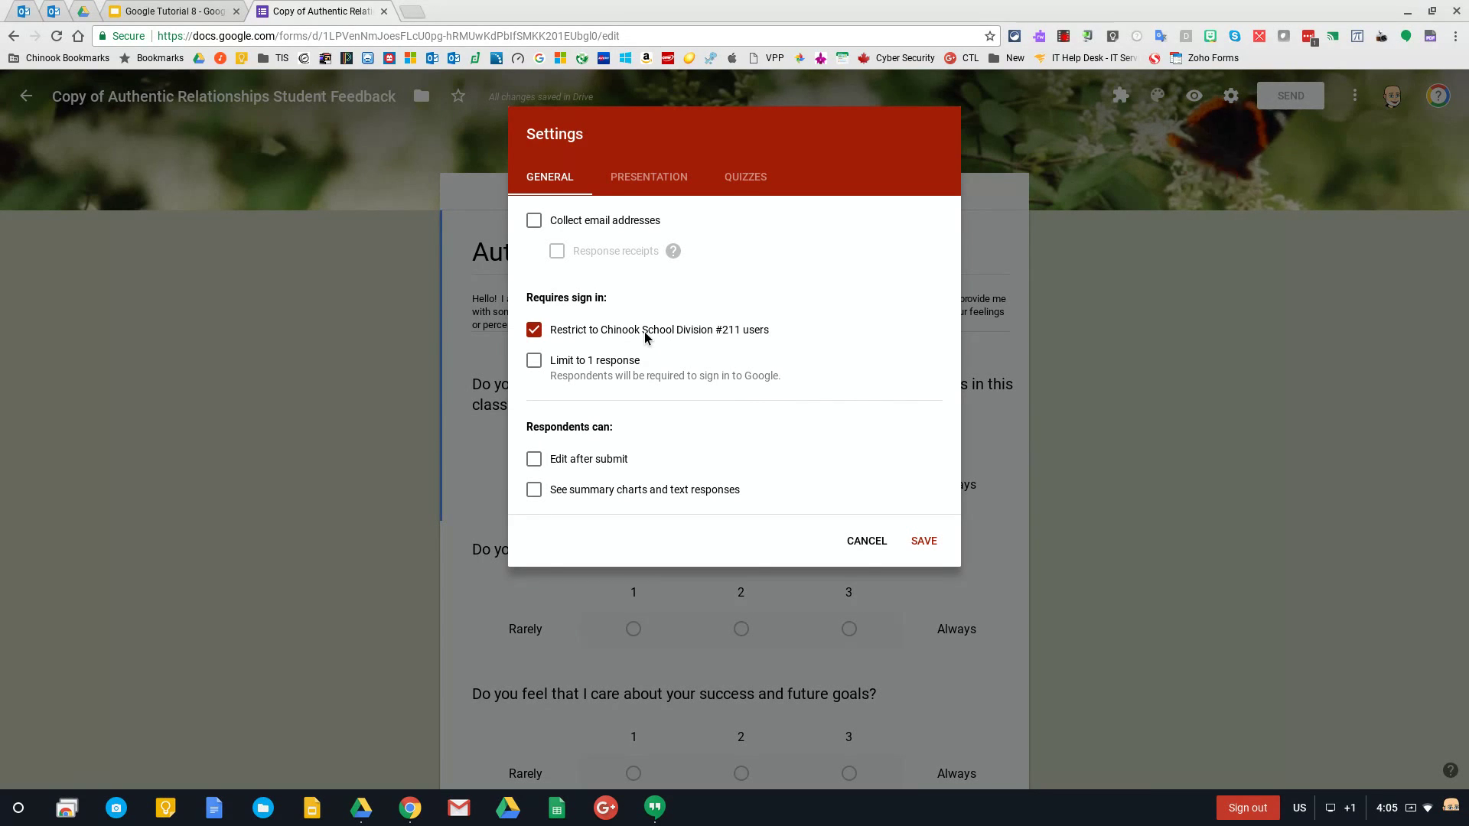
click(534, 330)
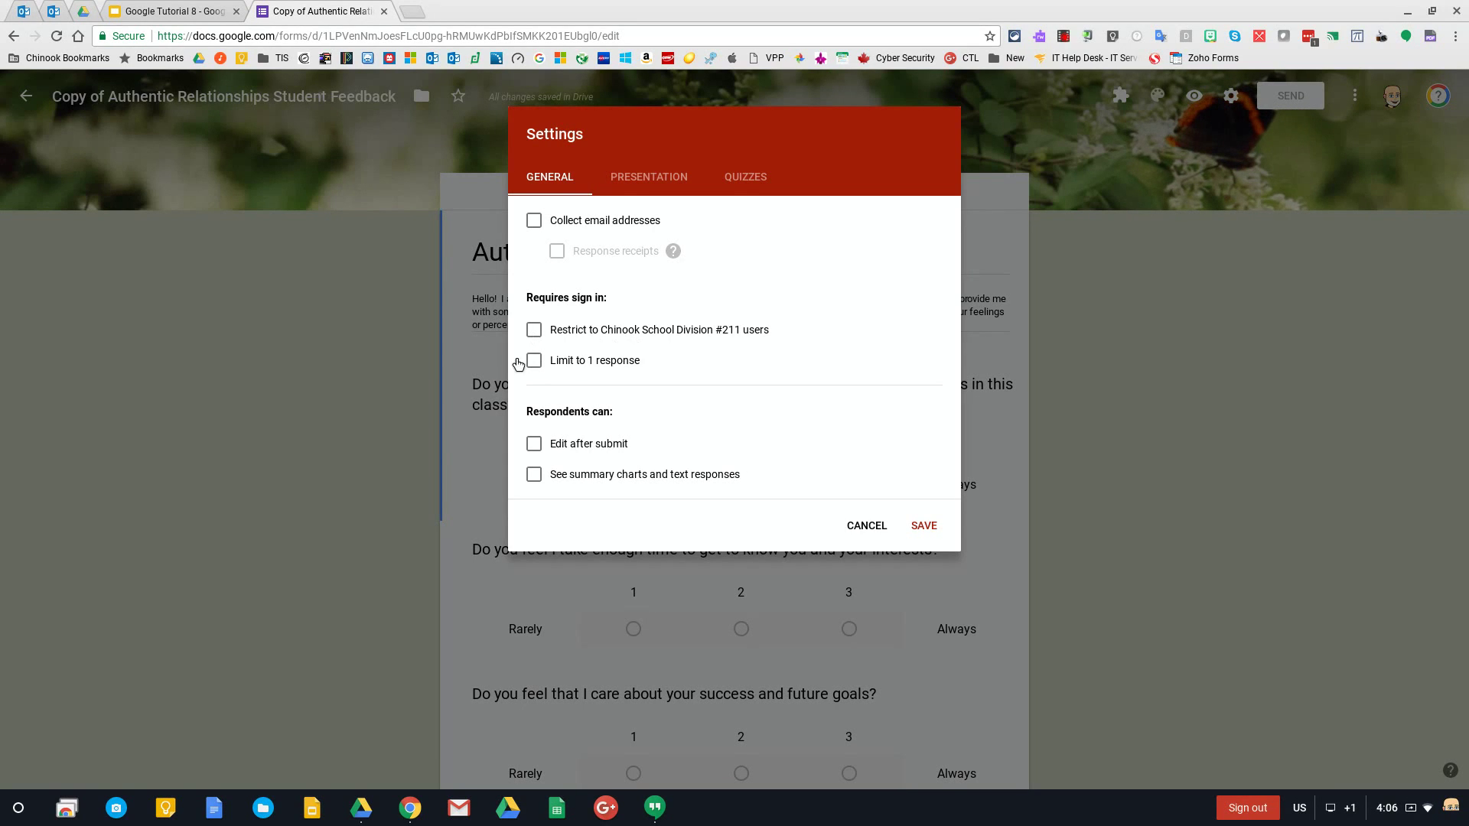
click(535, 330)
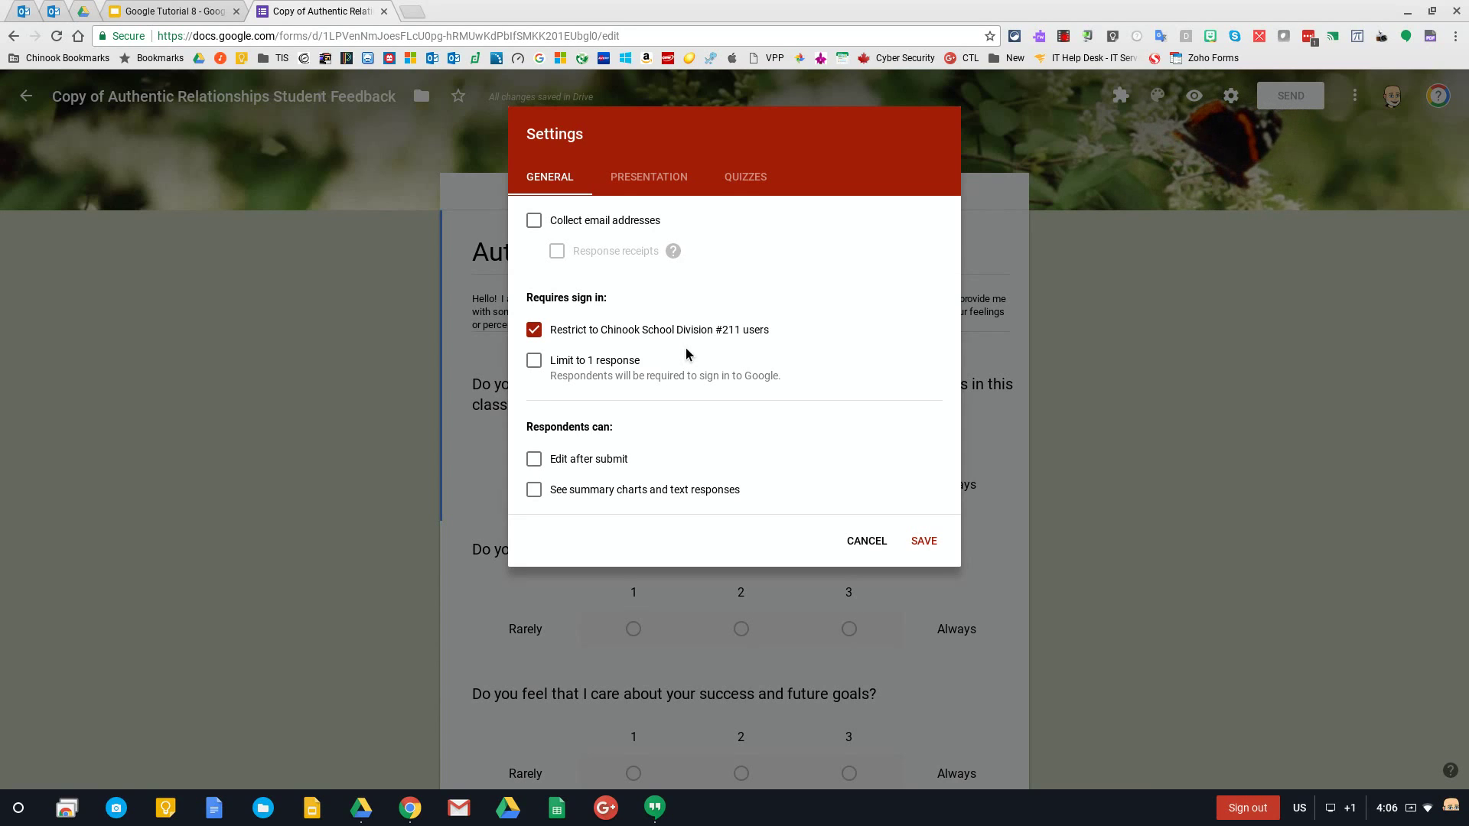
Turn on Collect email addresses, leave the division restriction unchecked, and save
click(534, 222)
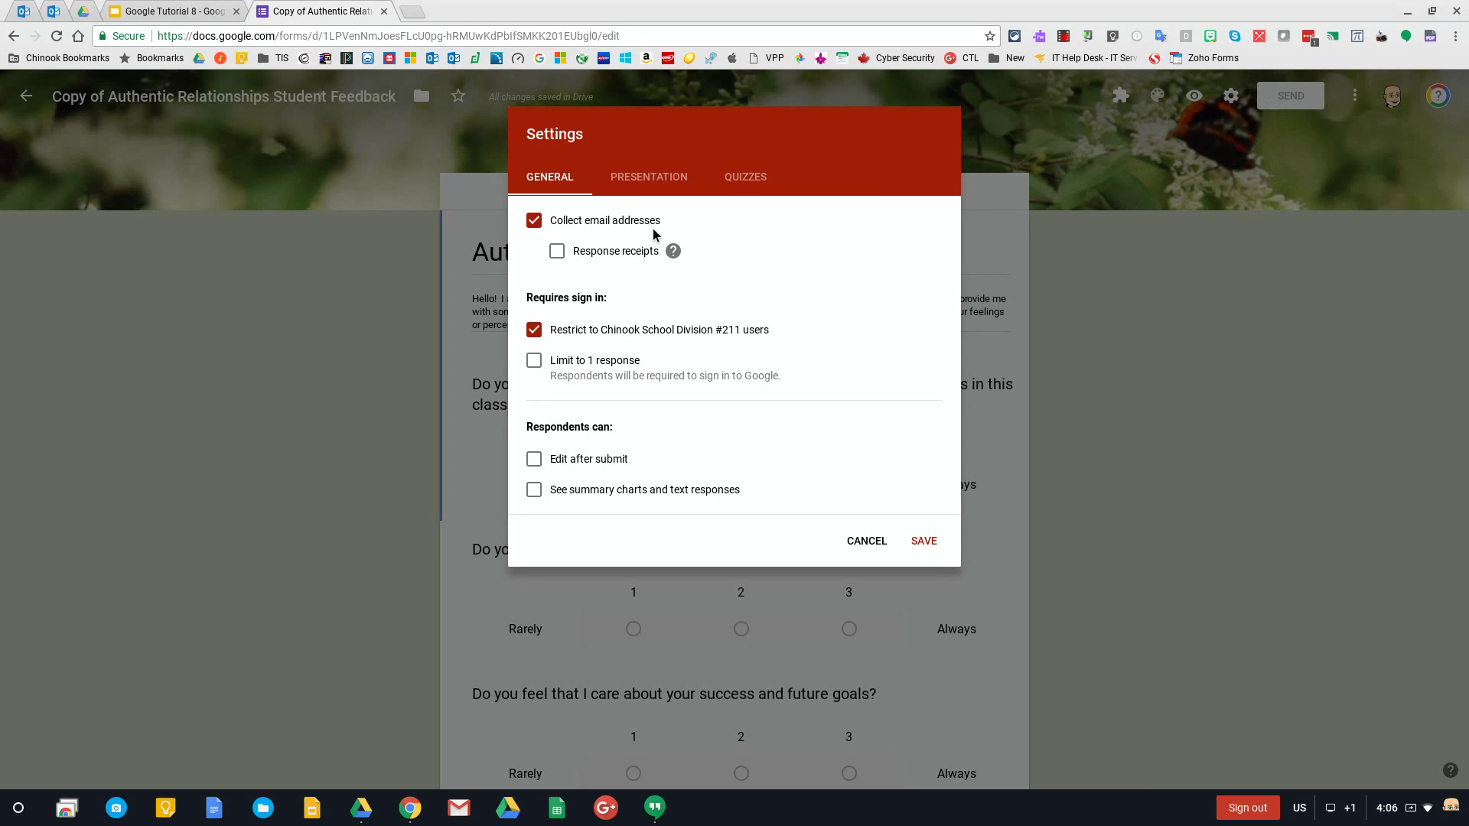
click(542, 330)
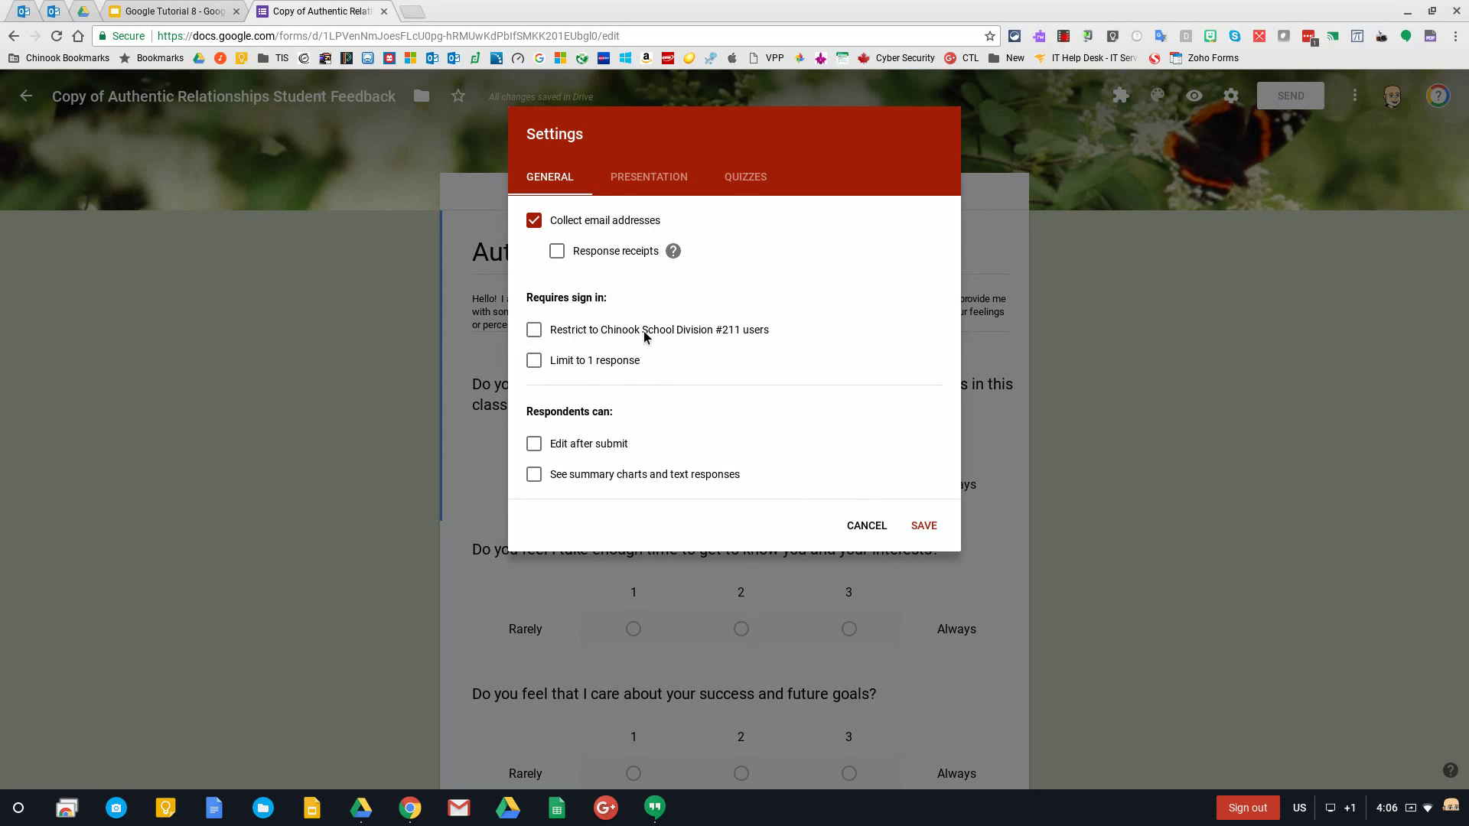
click(924, 526)
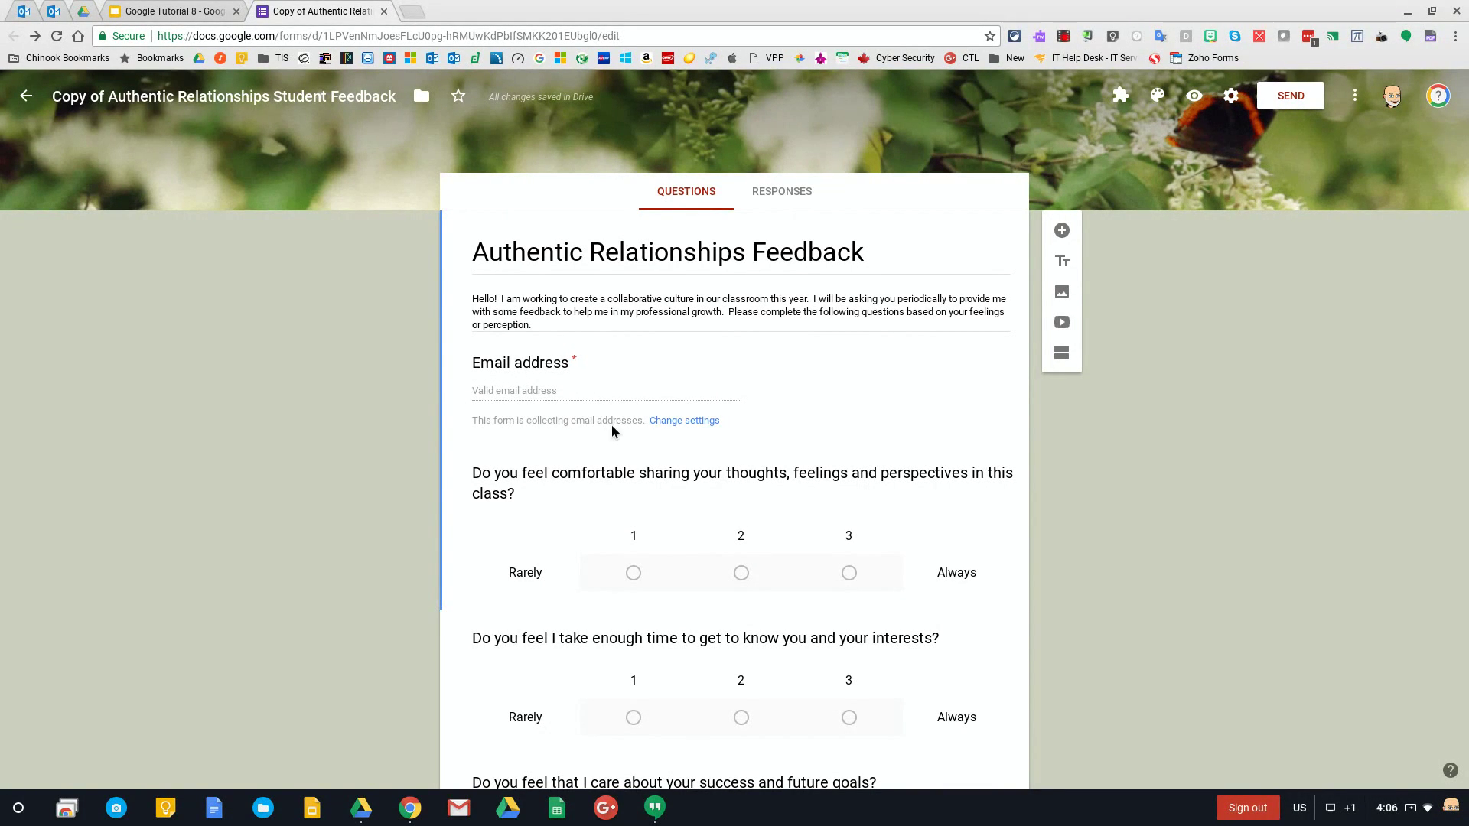
Preview the form in respondent view, showing the new required Email address field
click(1193, 96)
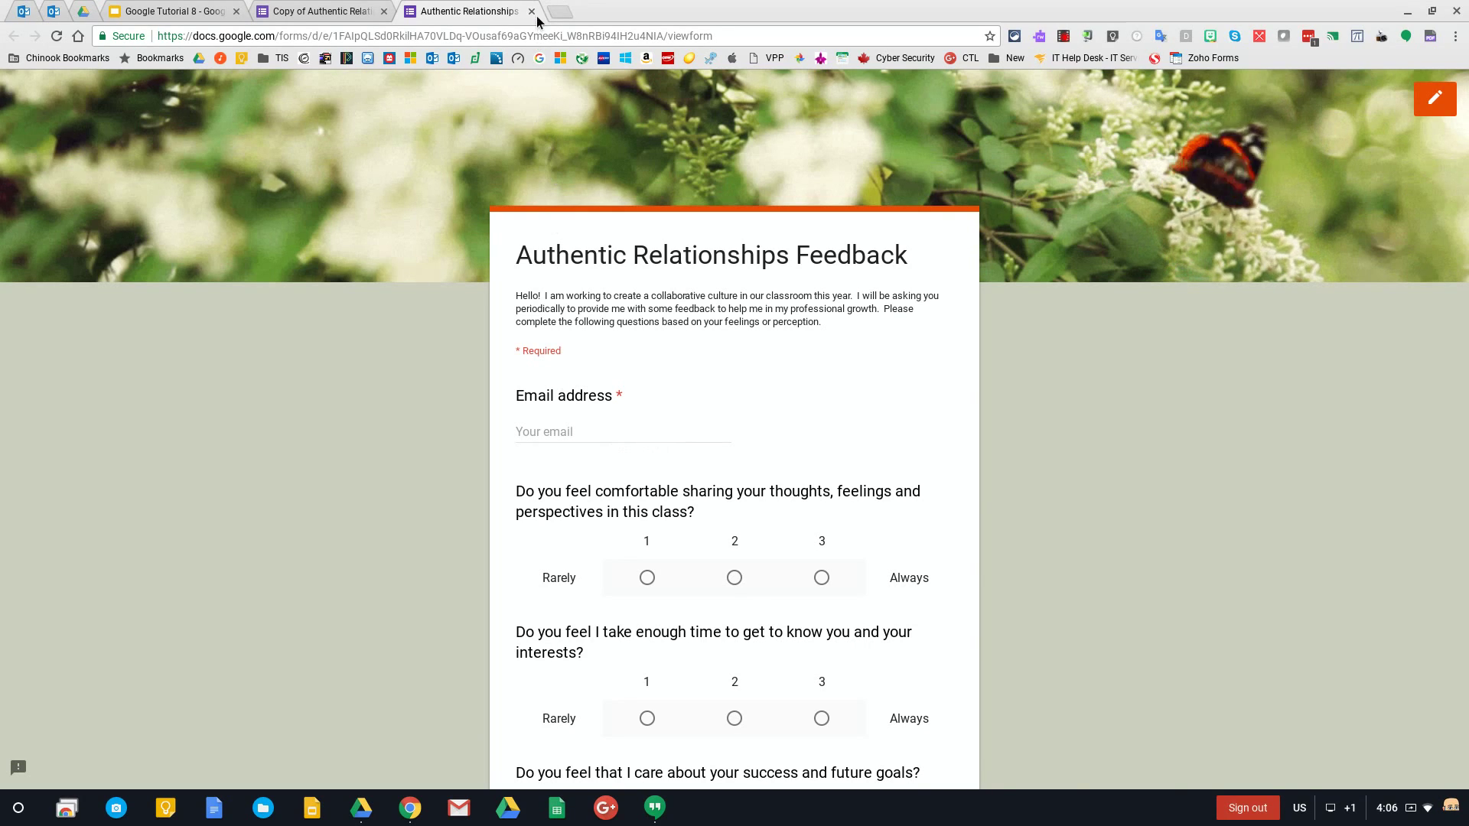
Enter a test email address in the preview, clear it, then close the preview tab
click(616, 436)
text(r)
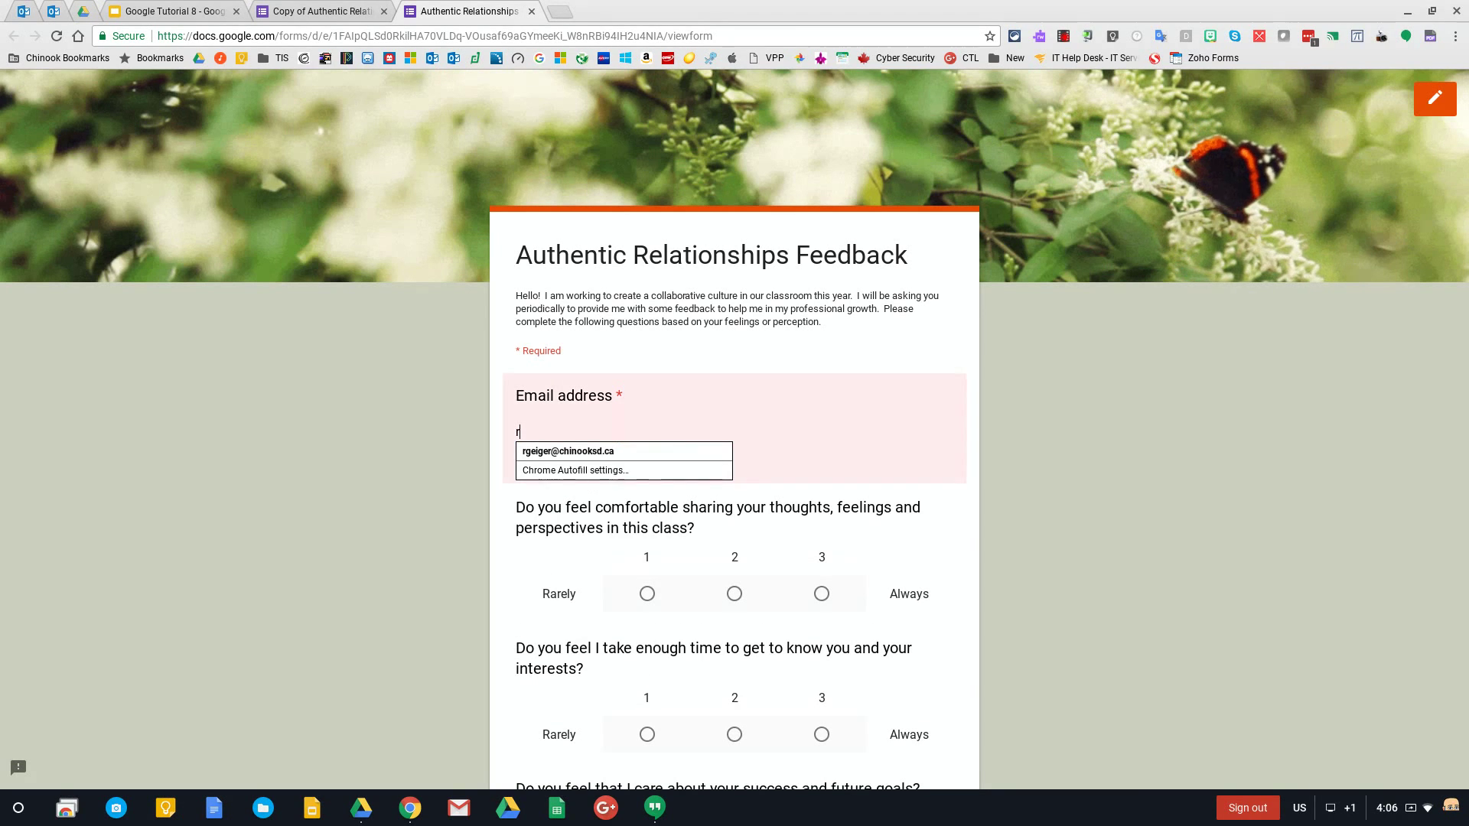
text(@)
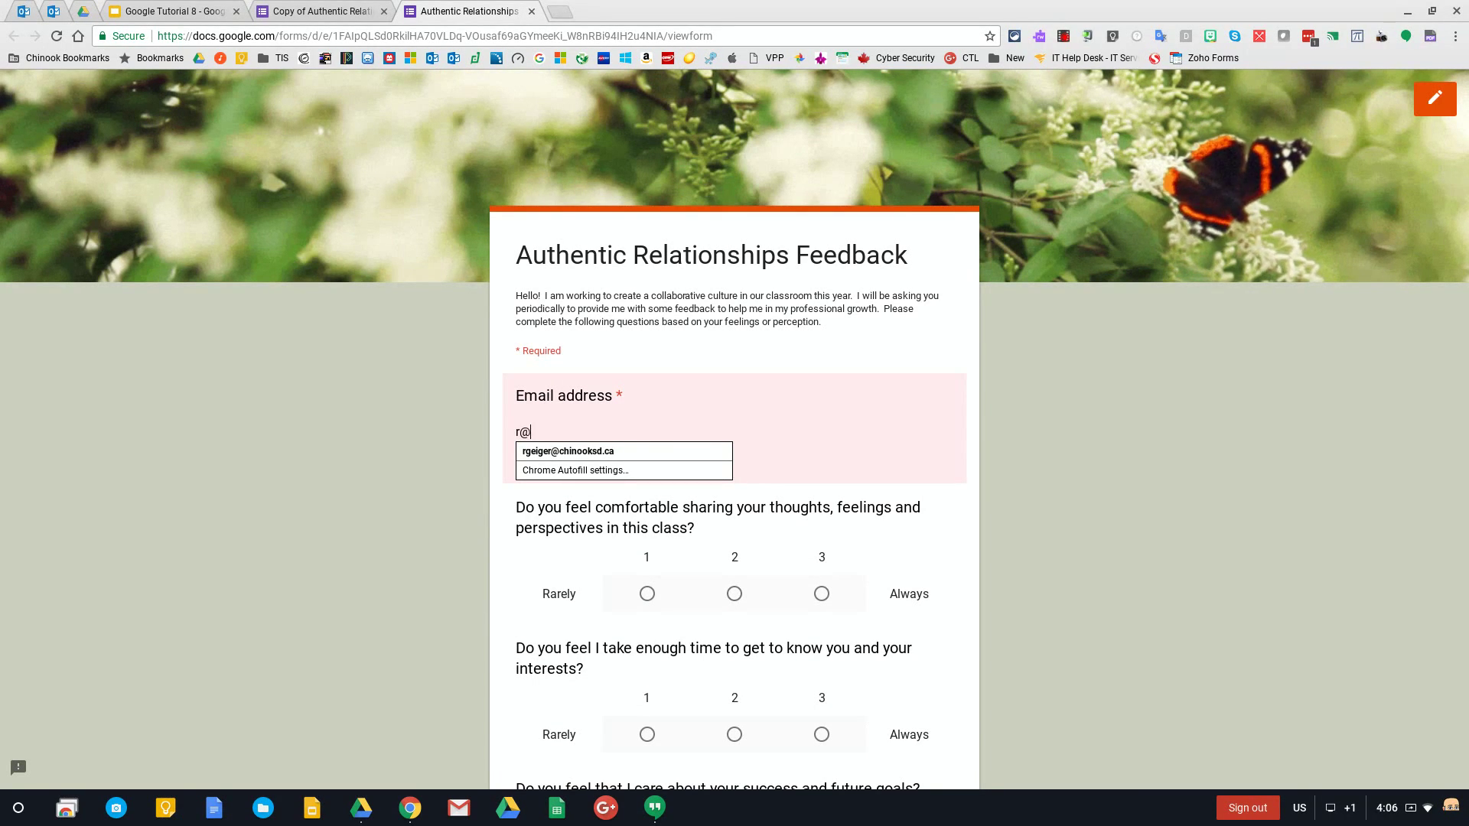
text(tg)
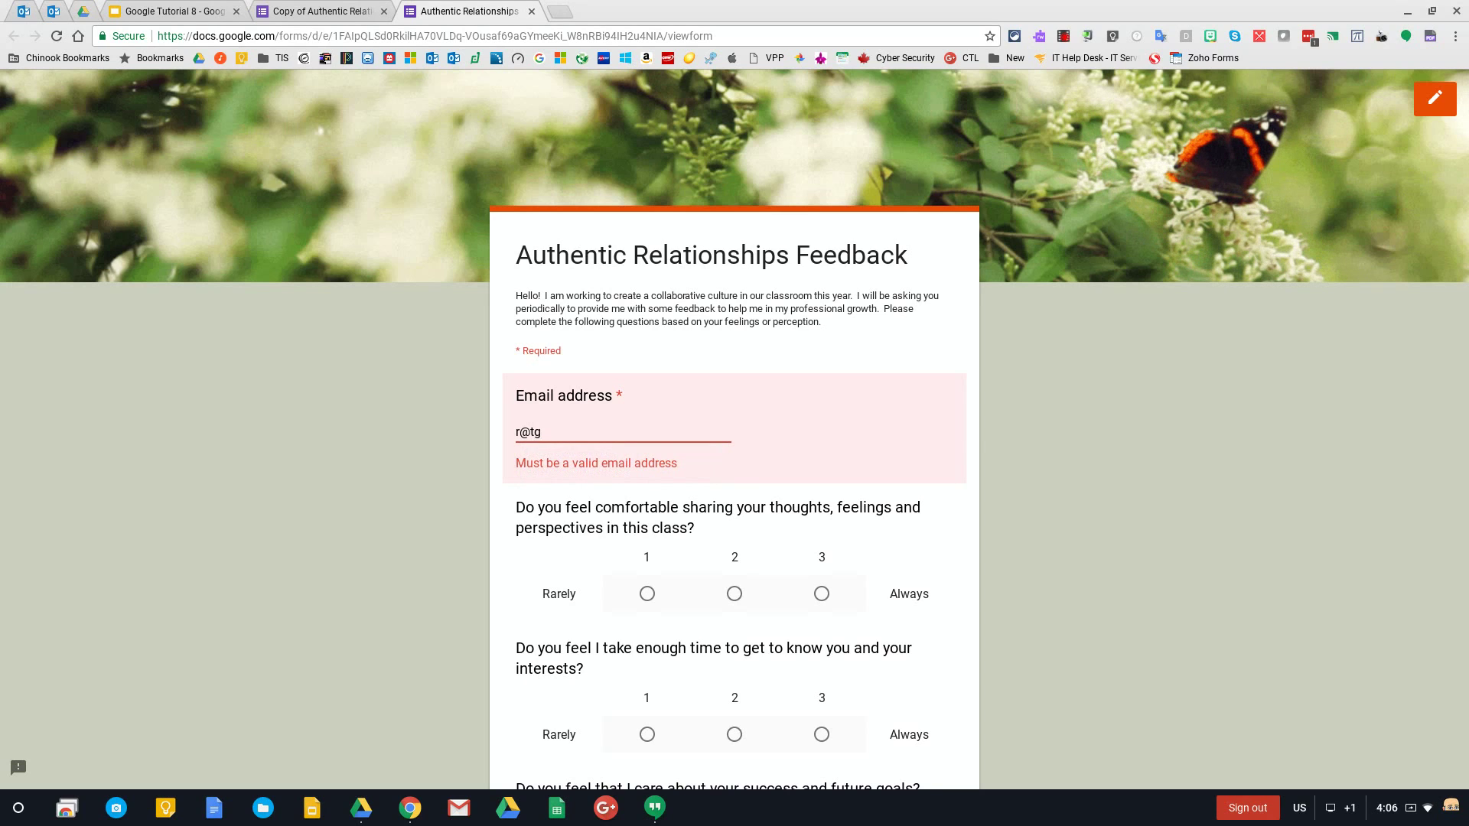
text(rwhateve)
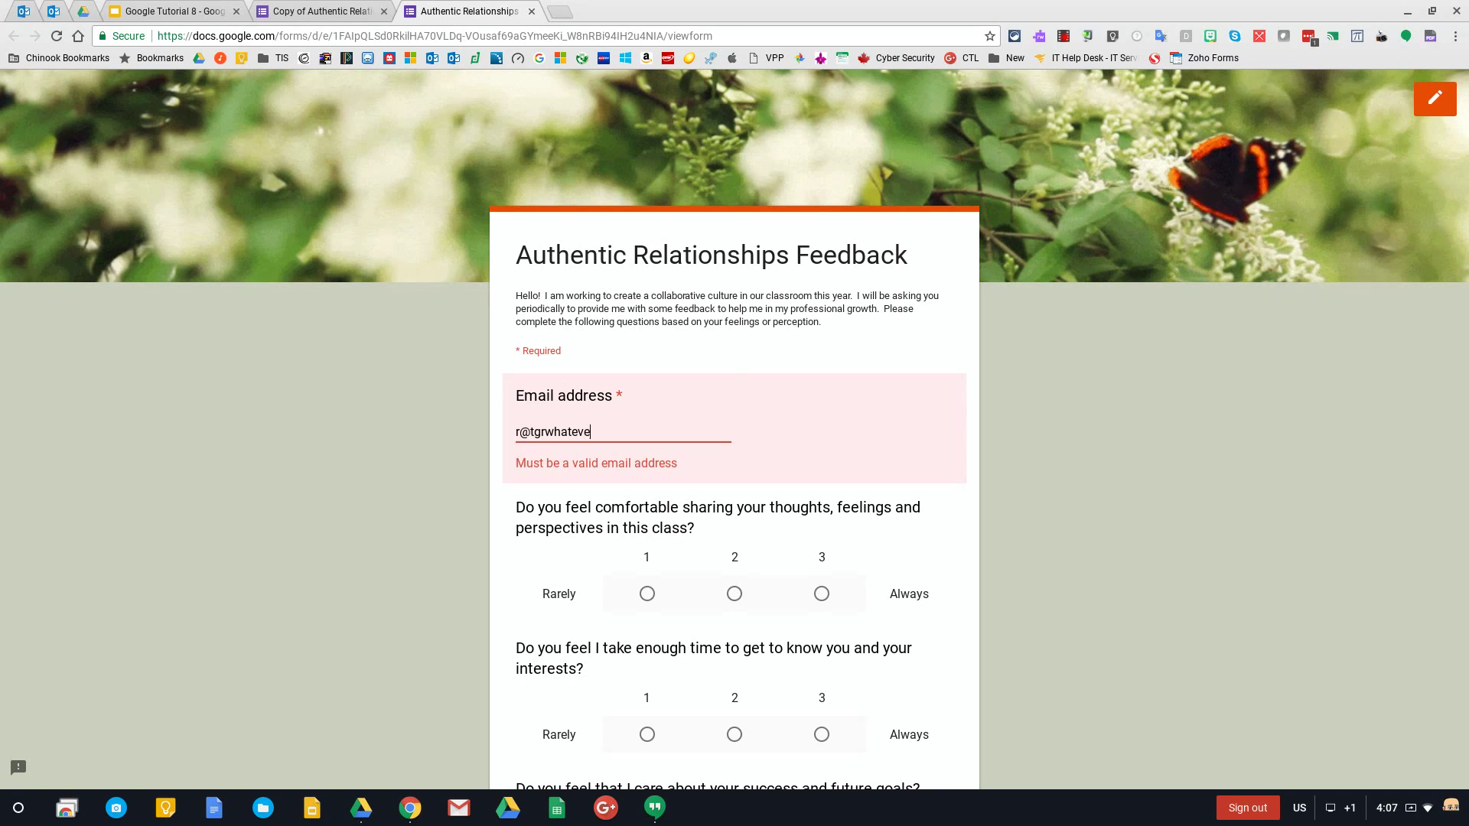
text(r.com)
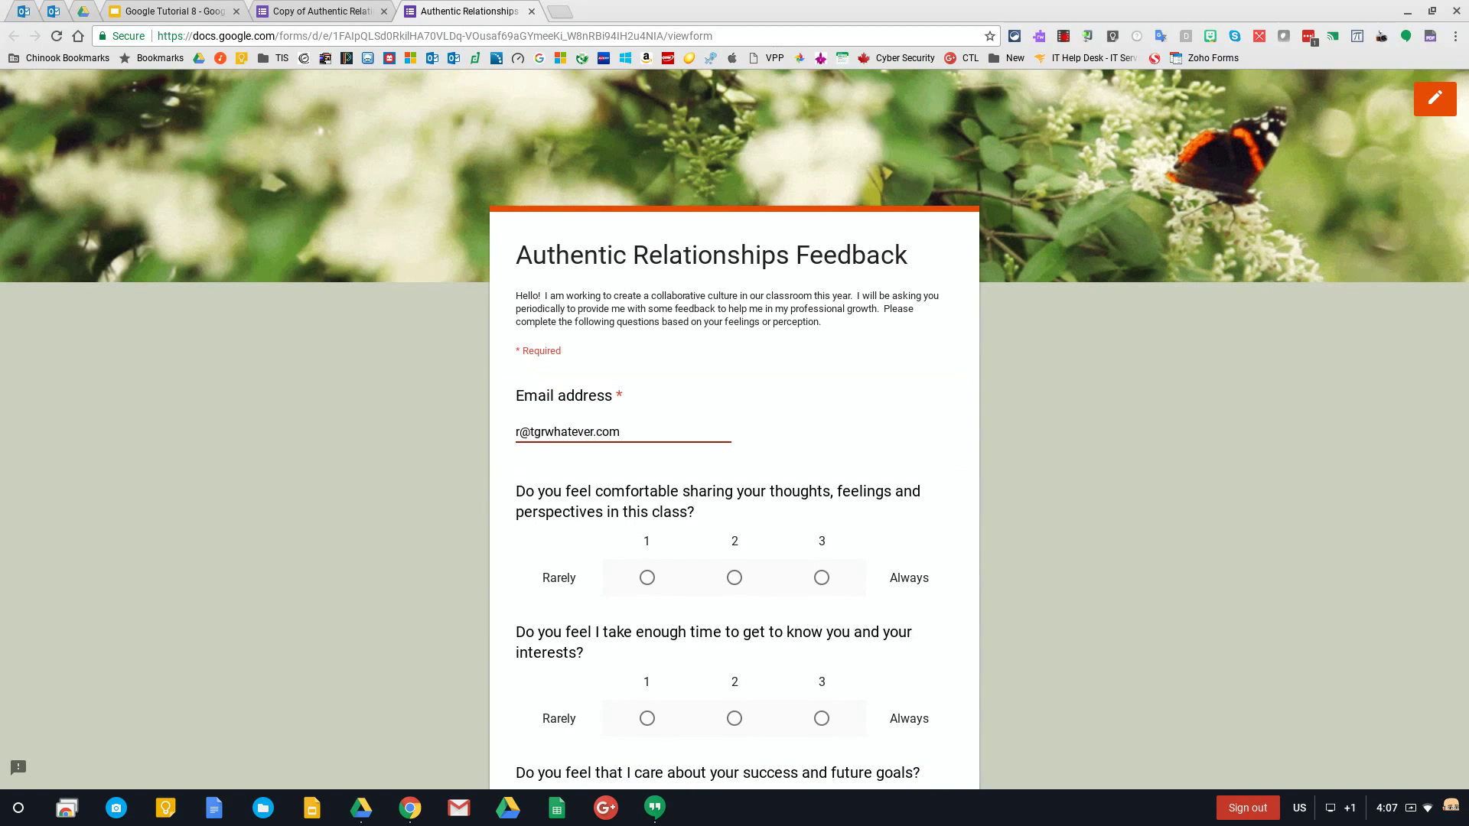
drag(622, 432, 475, 426)
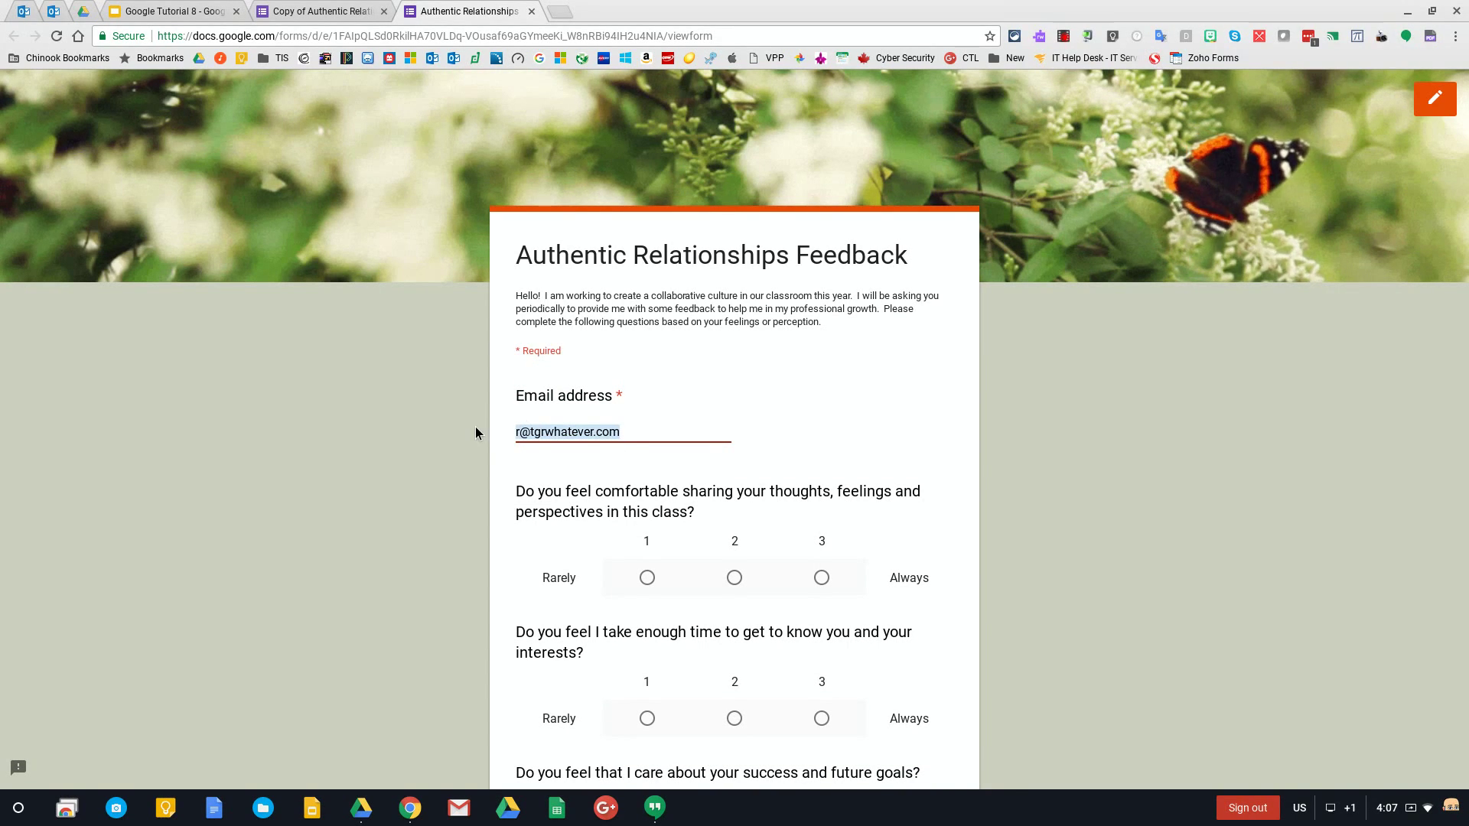
key(BackSpace)
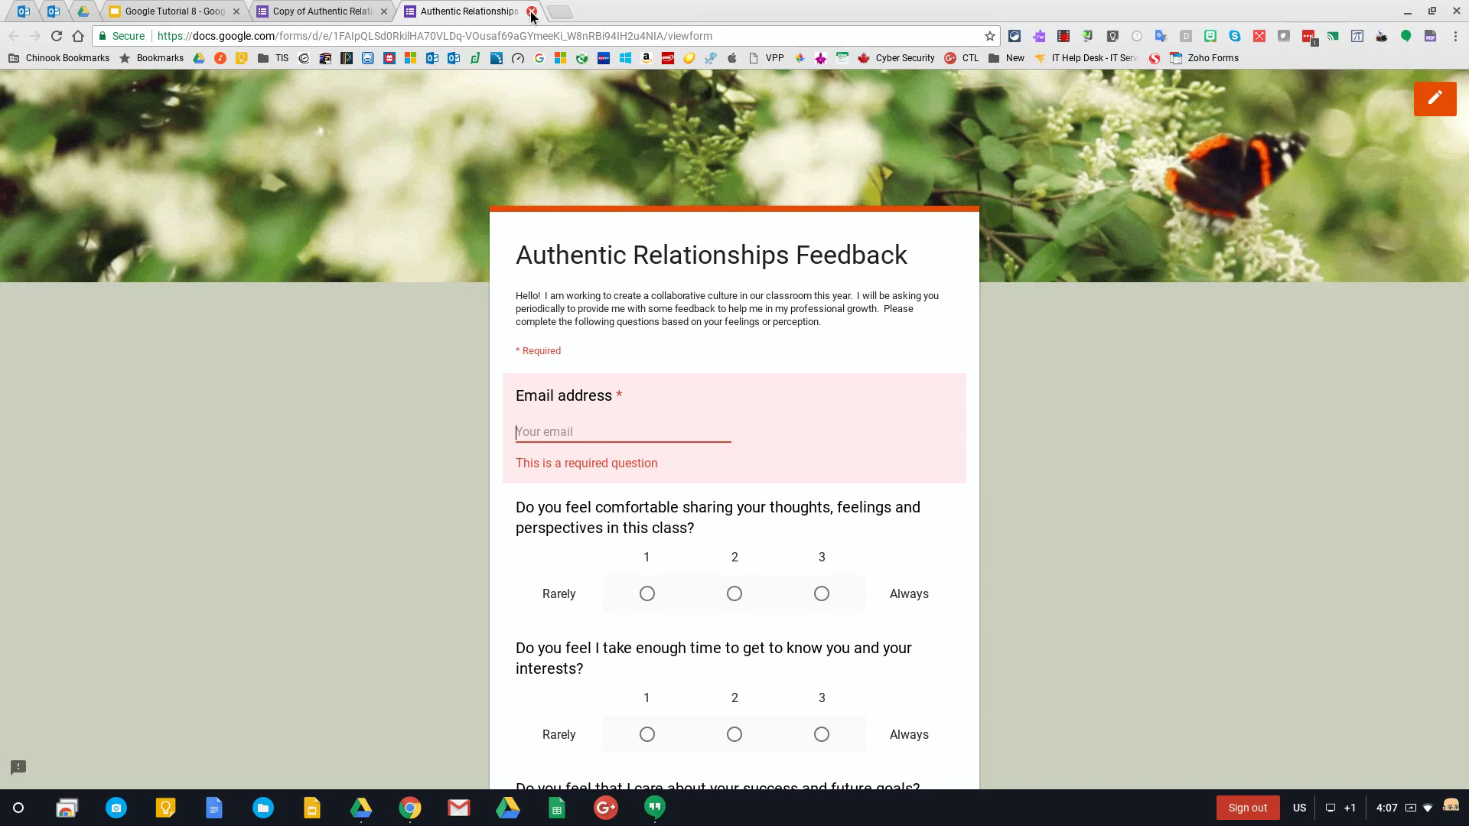
click(532, 13)
click(813, 114)
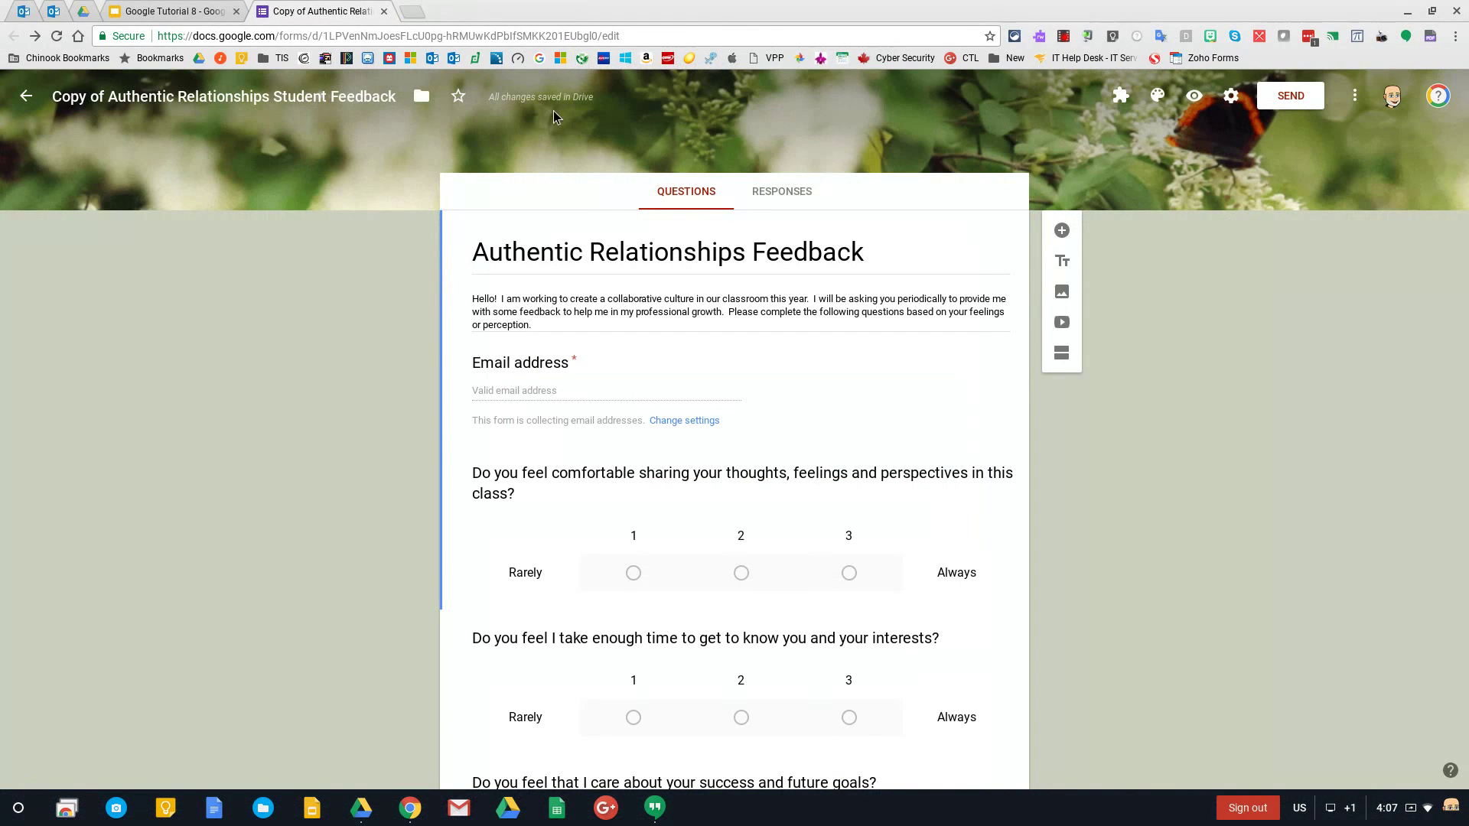
Reopen Settings and toggle division sign-in and email collection, ending with email collection unchecked
click(1228, 98)
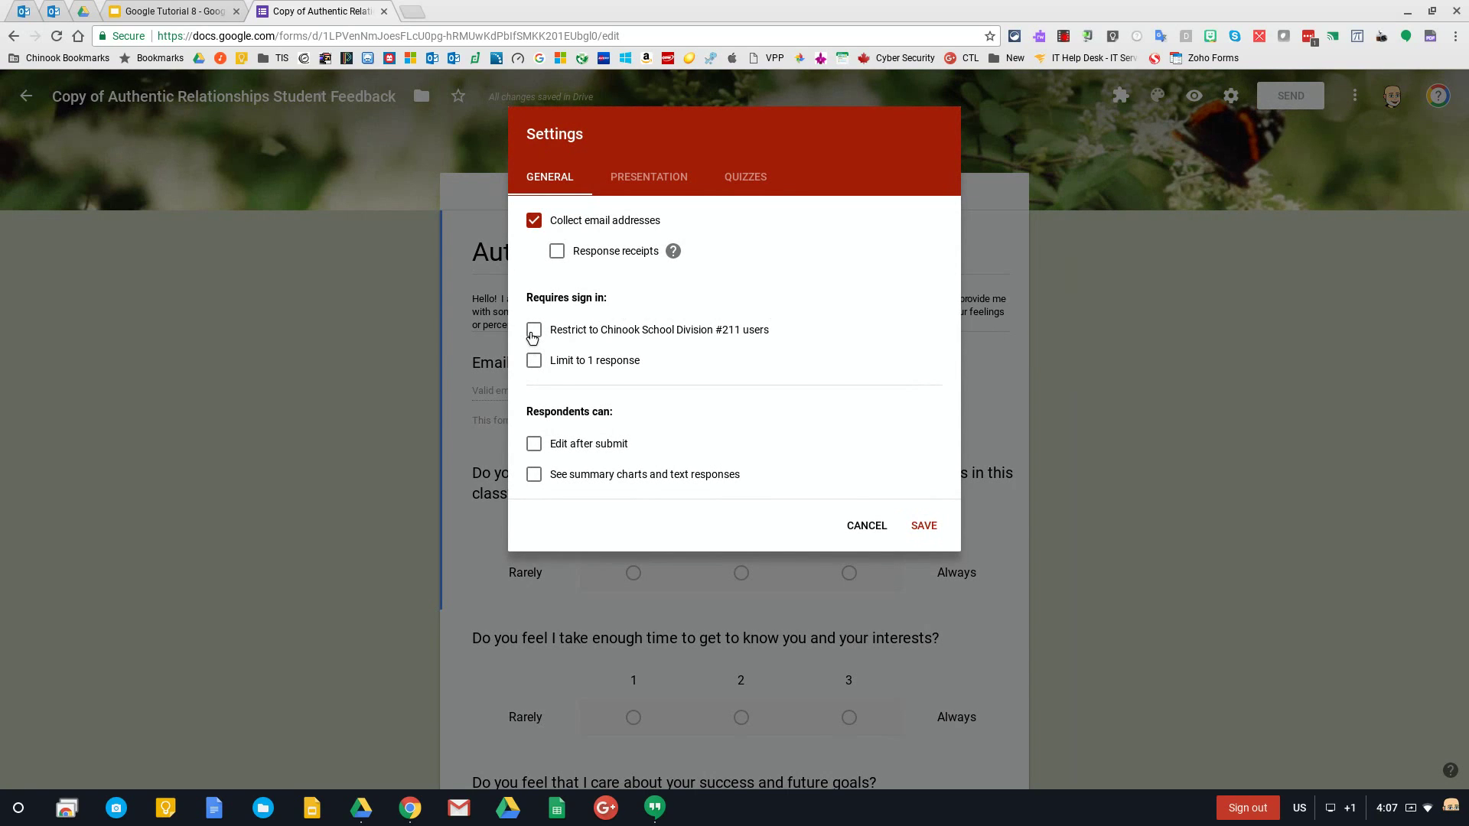
click(533, 330)
click(533, 220)
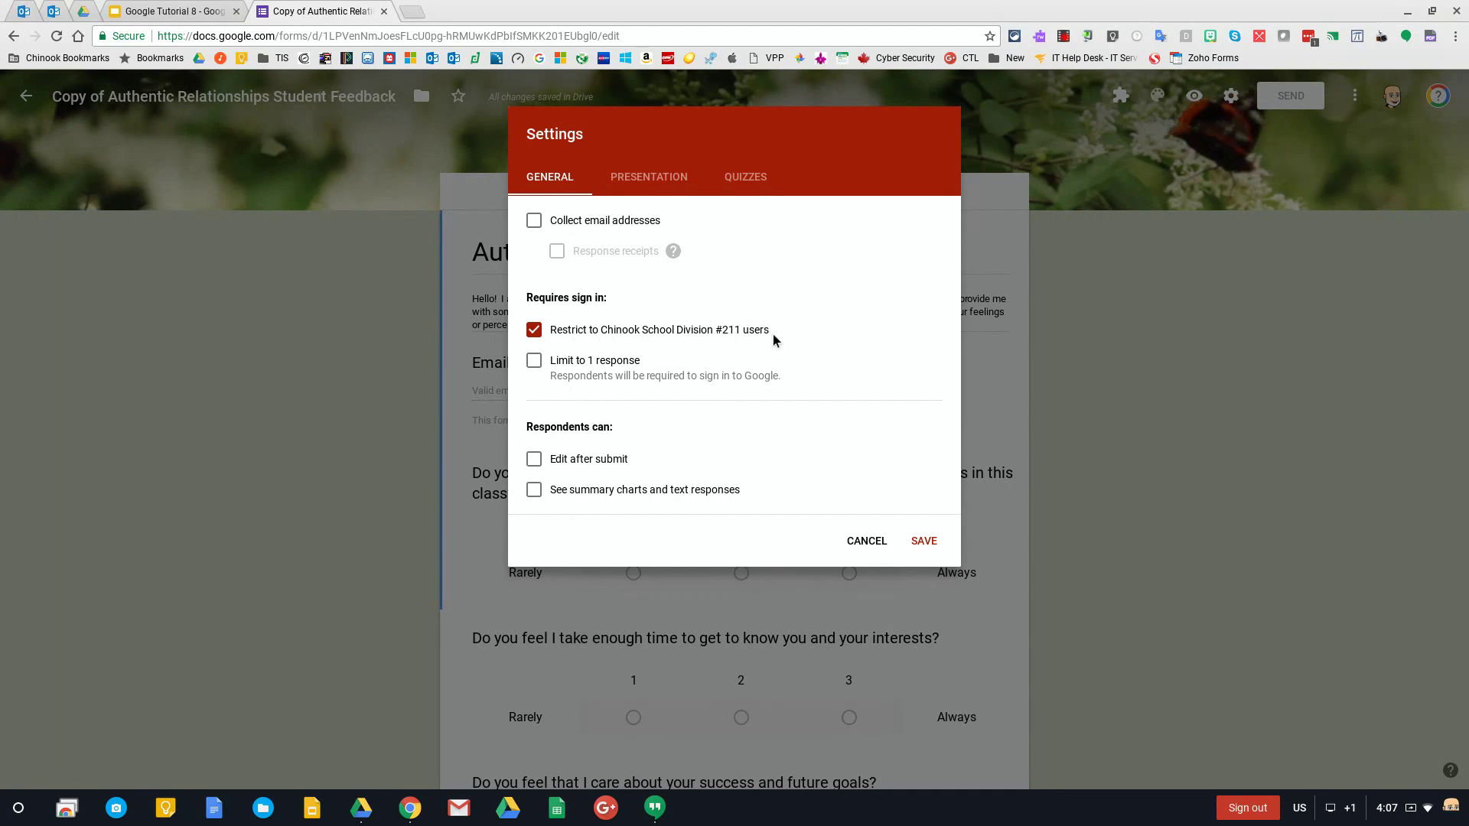
click(533, 221)
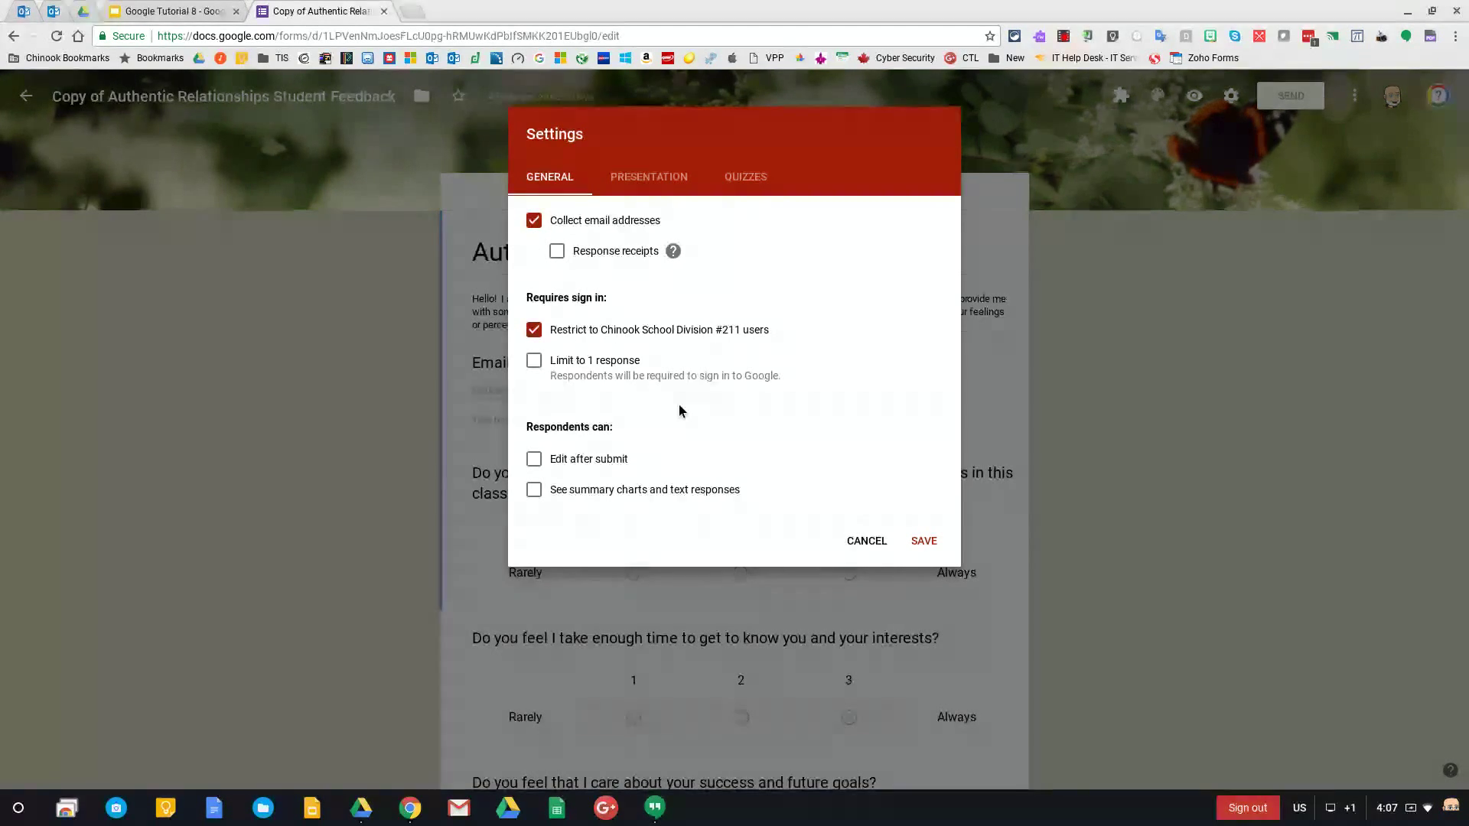
click(534, 221)
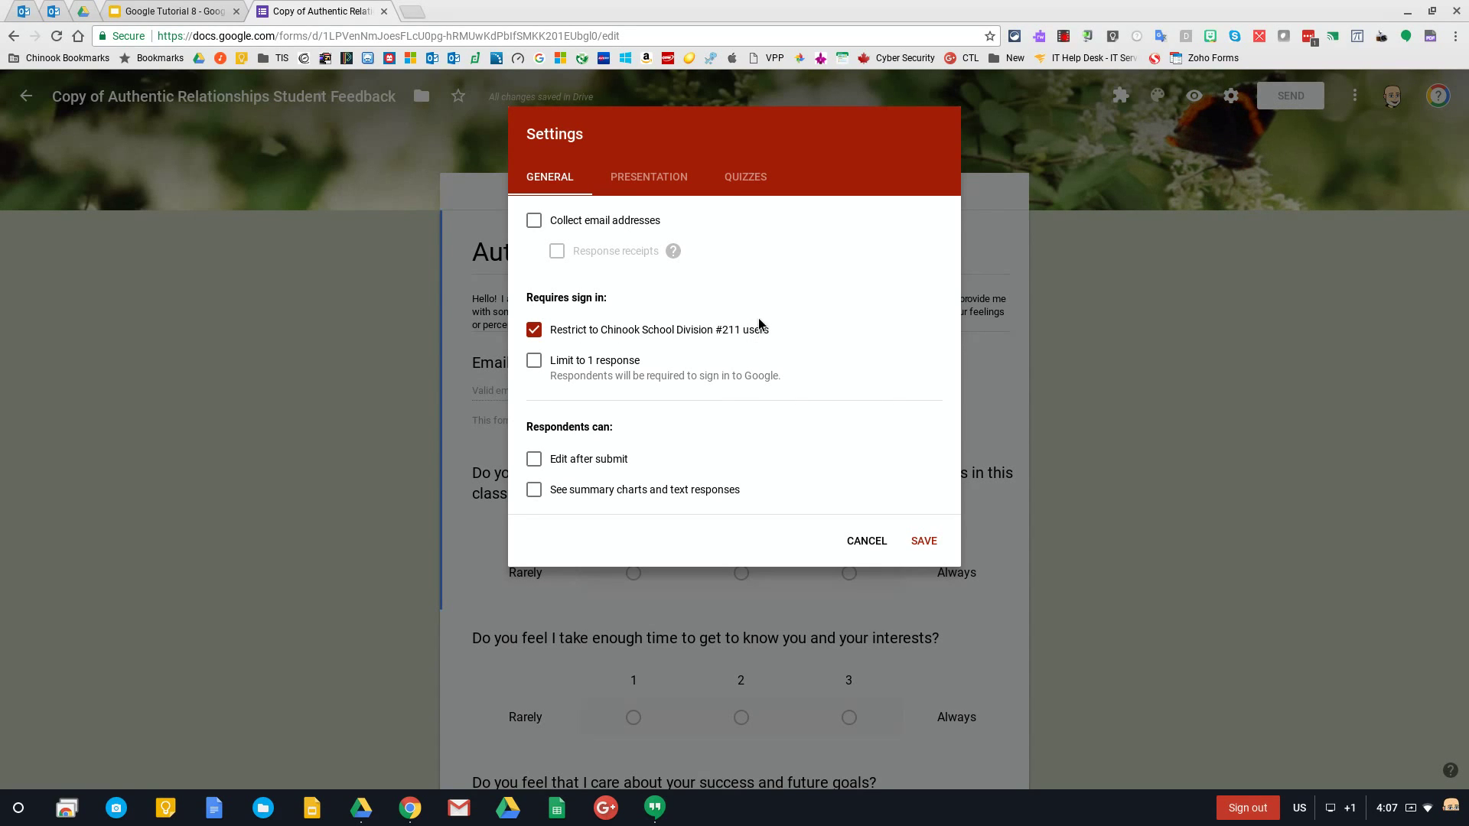
click(534, 223)
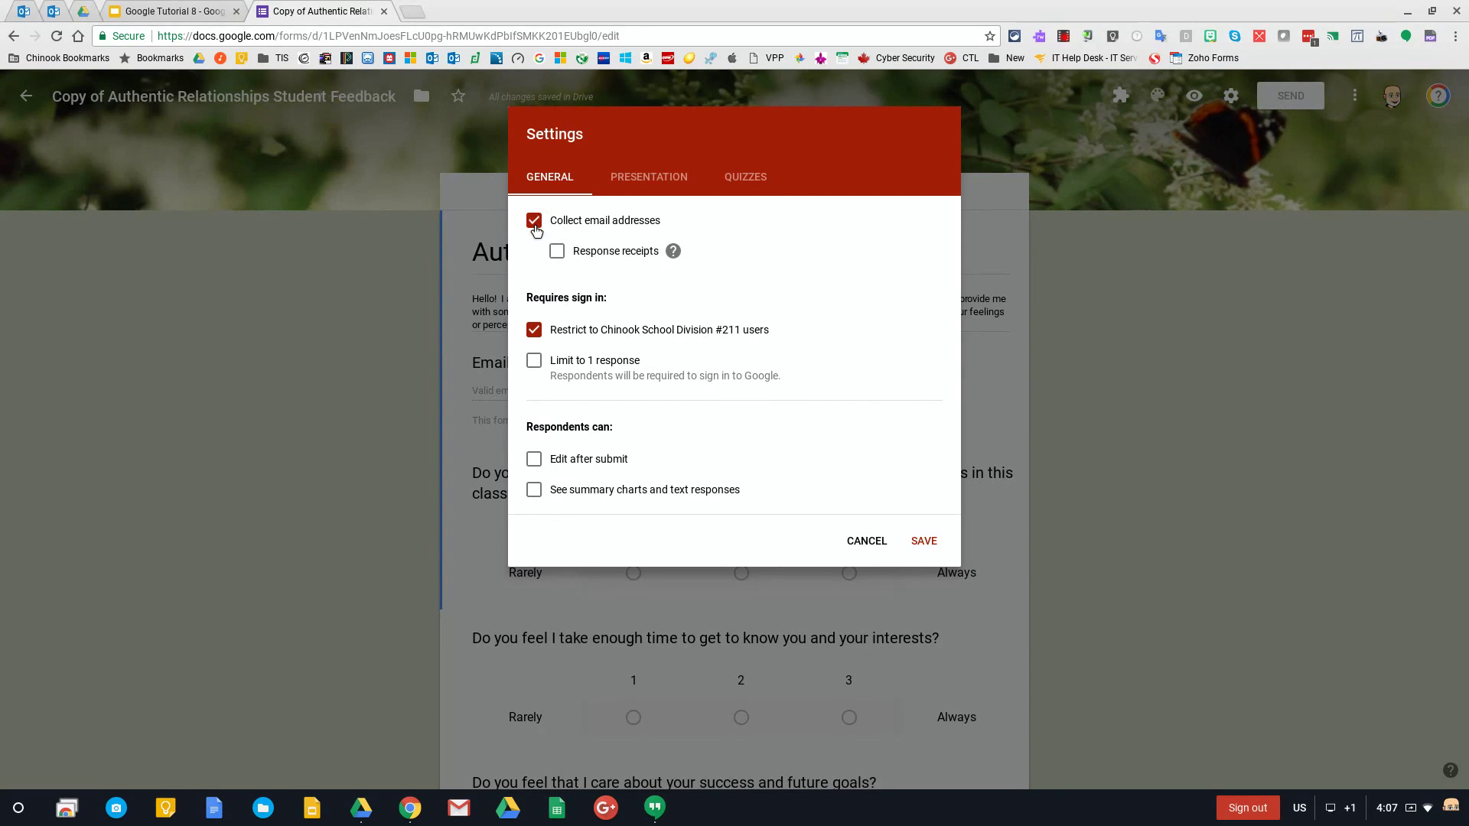
click(534, 224)
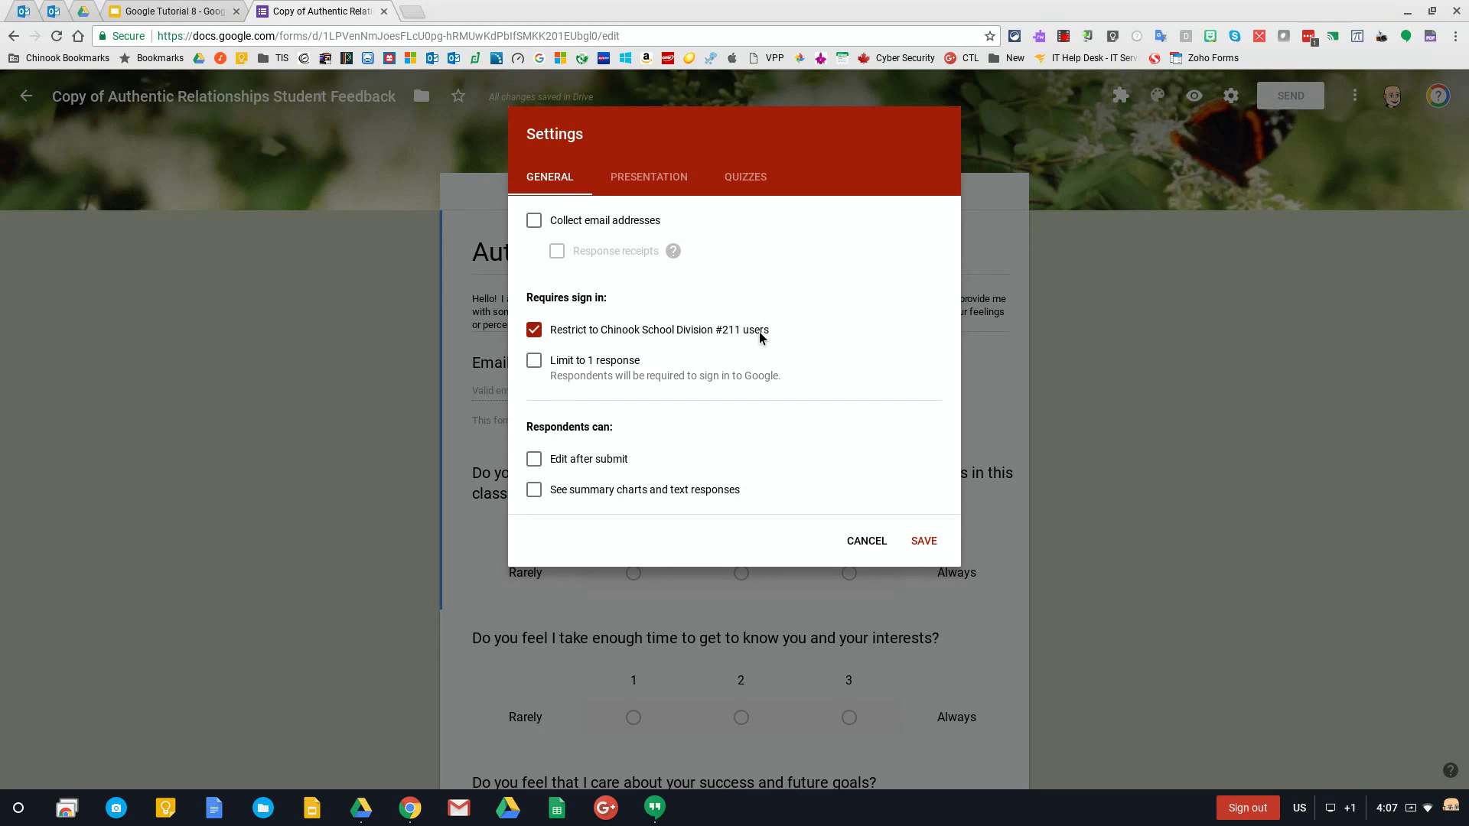
Glance at the Presentation and Quizzes settings, then return to General
click(650, 186)
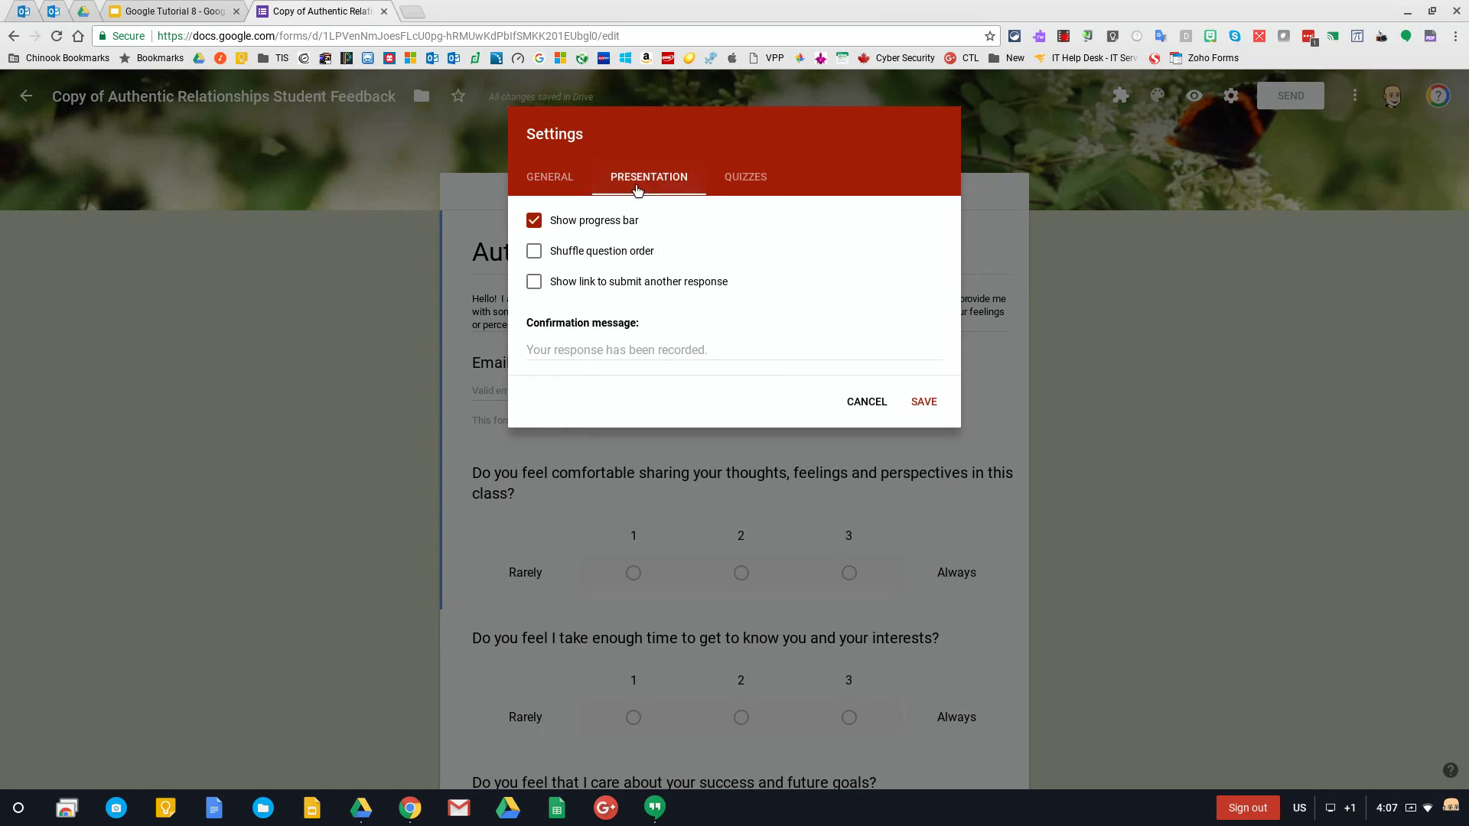
click(554, 184)
click(758, 178)
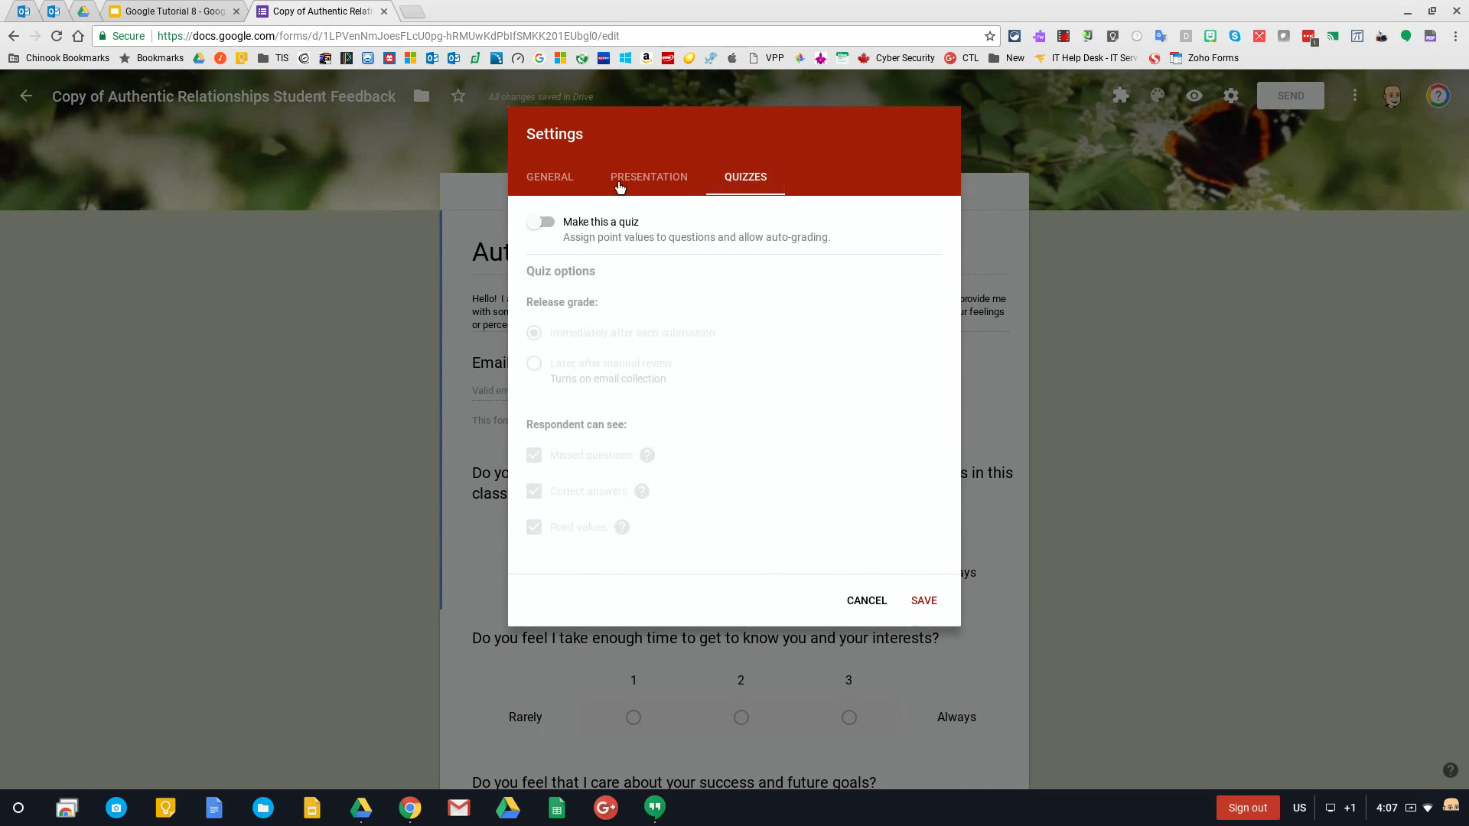
click(570, 184)
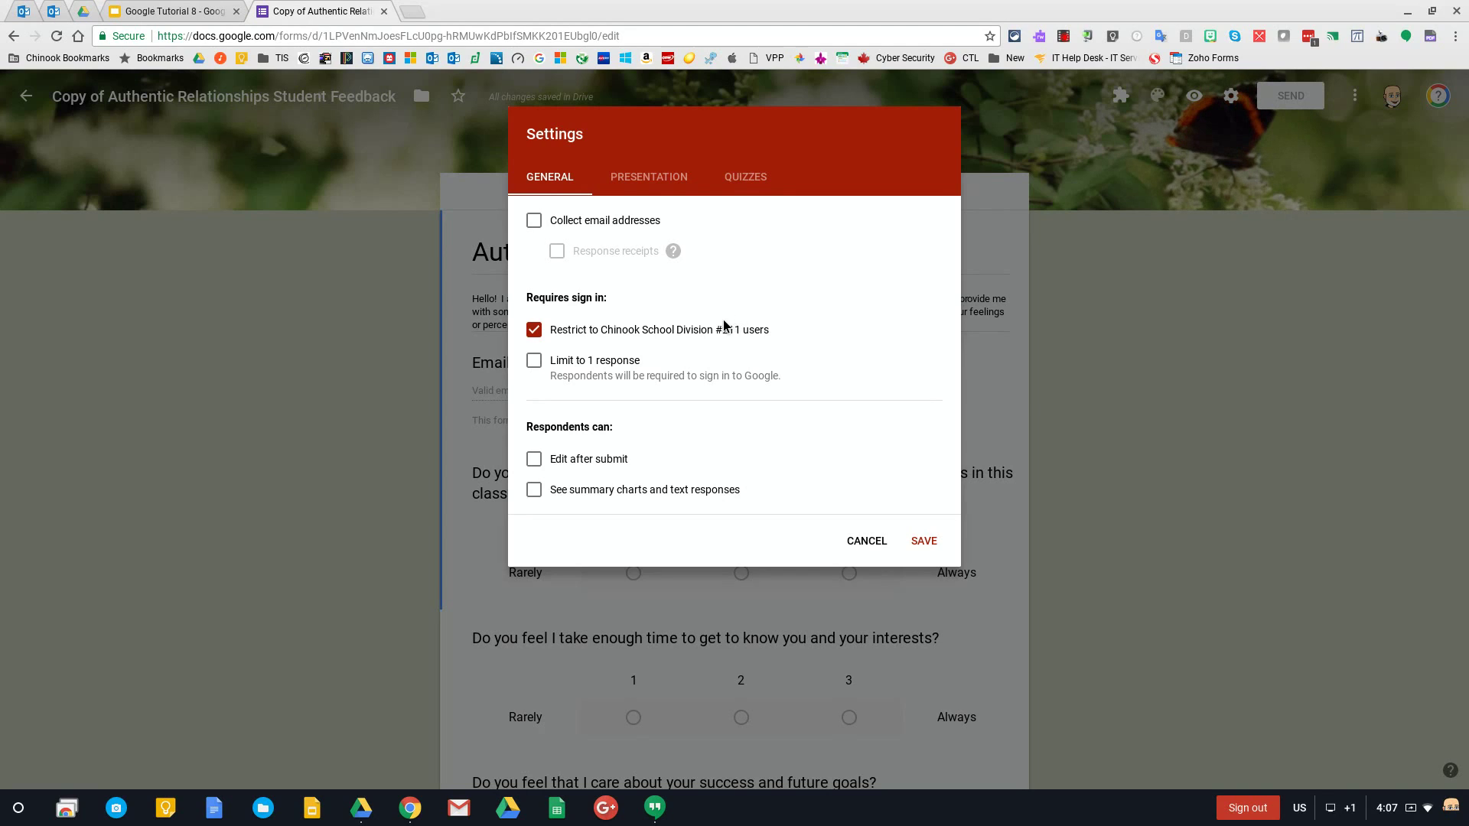
Try the one-response limit, edit-after-submit and summary-chart options, leaving all unchecked
click(534, 361)
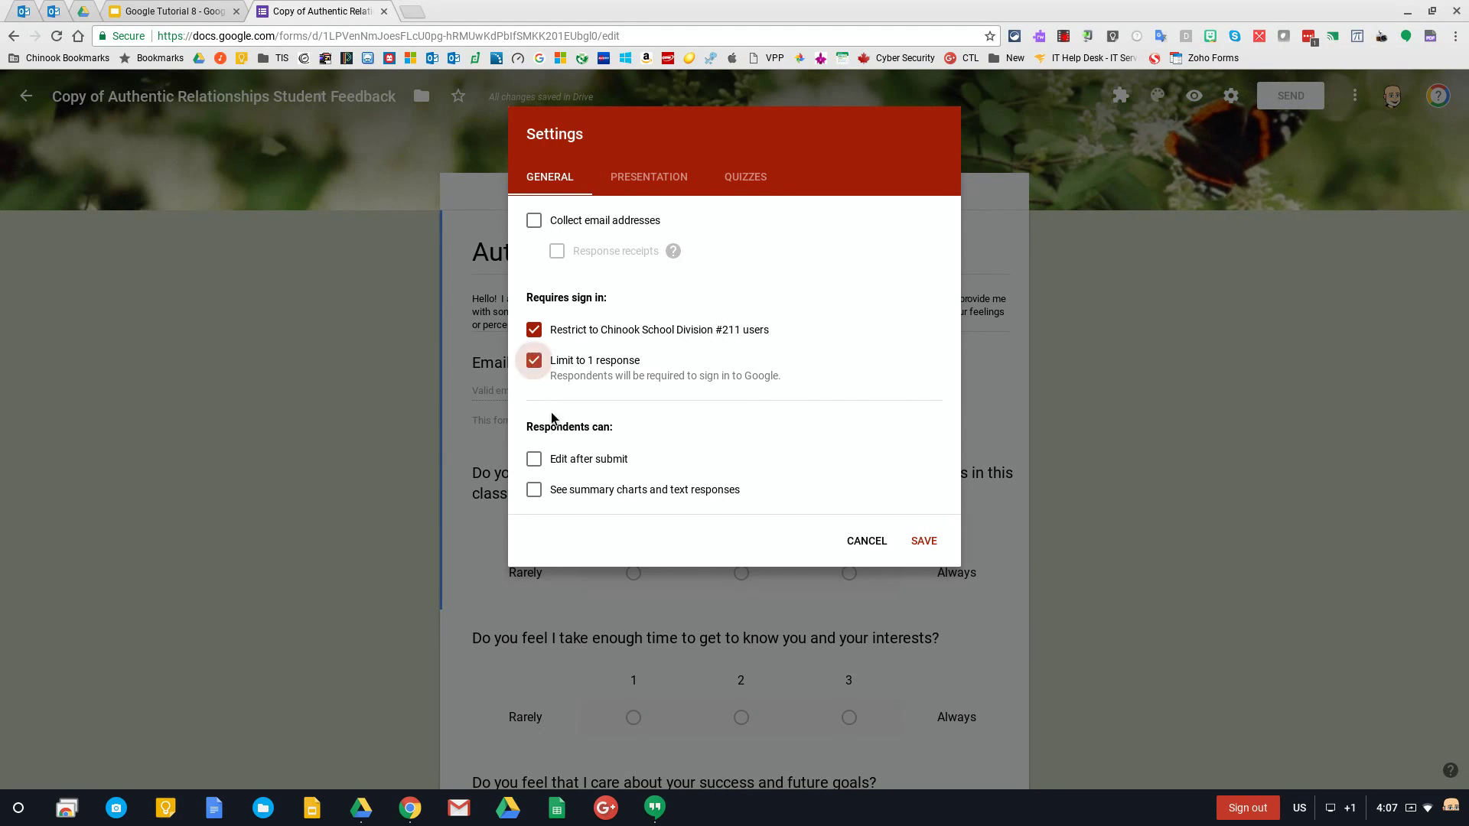
click(534, 363)
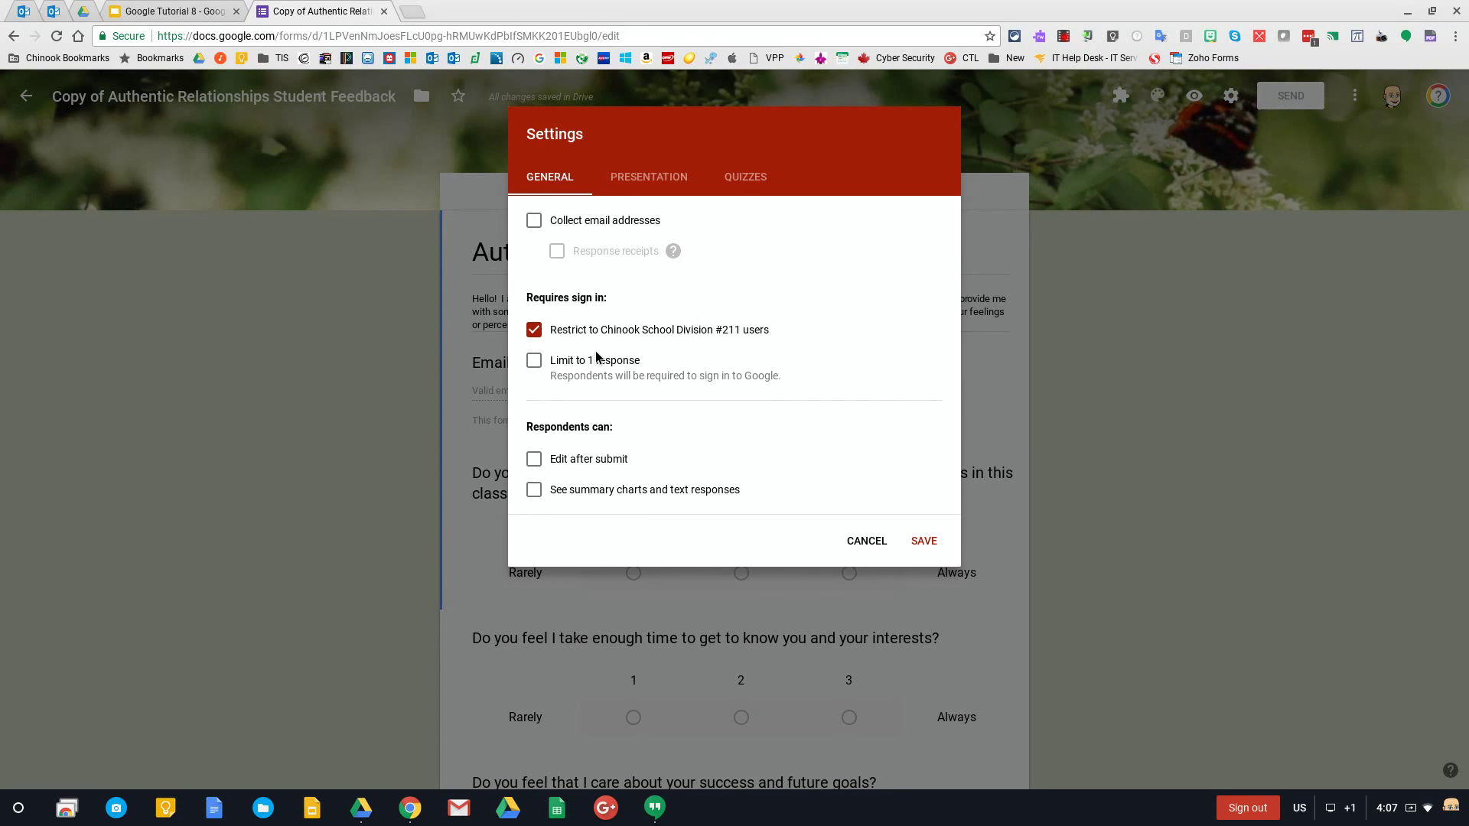
click(536, 460)
click(536, 491)
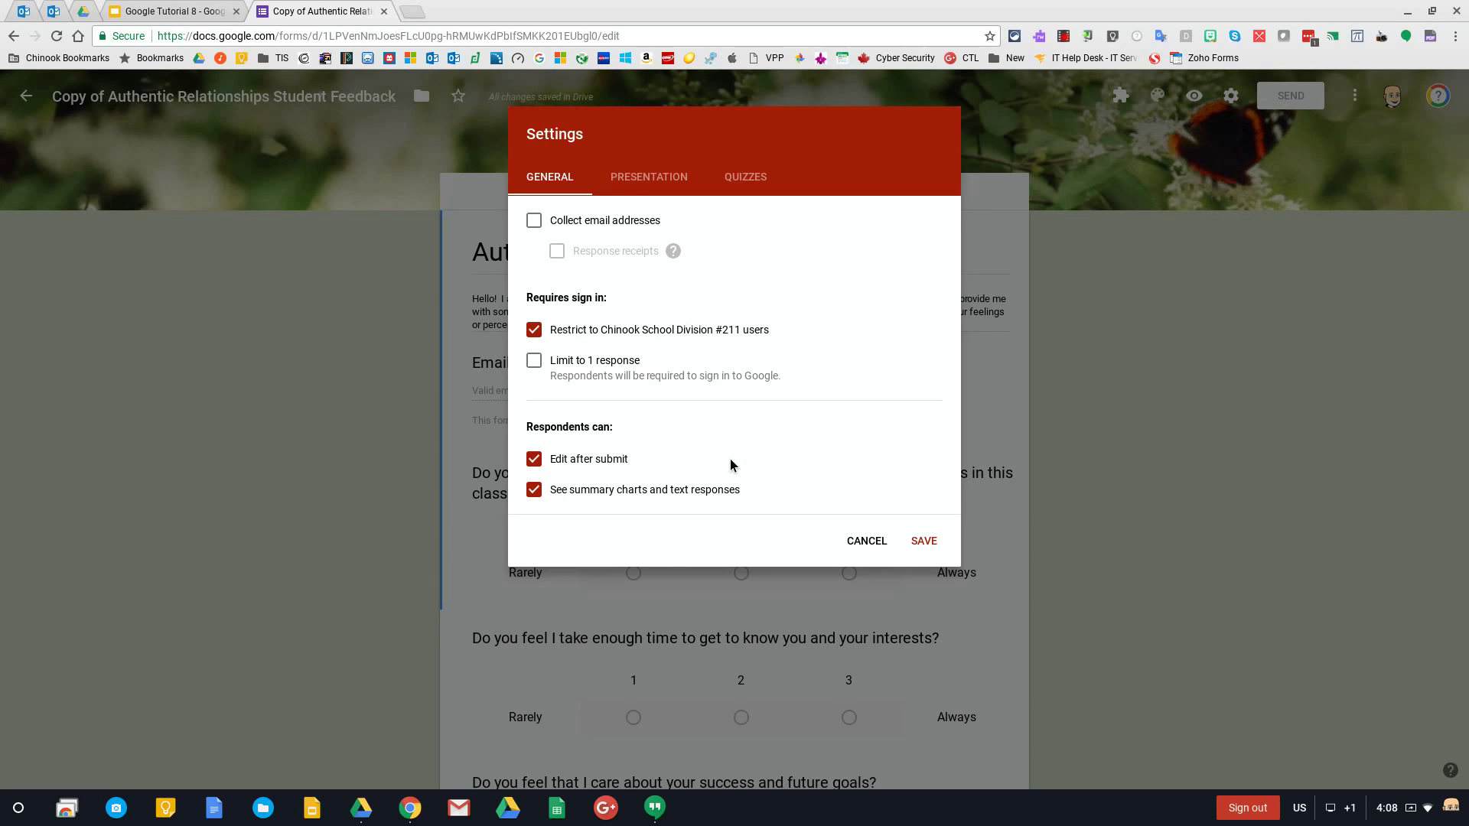
click(536, 490)
click(534, 462)
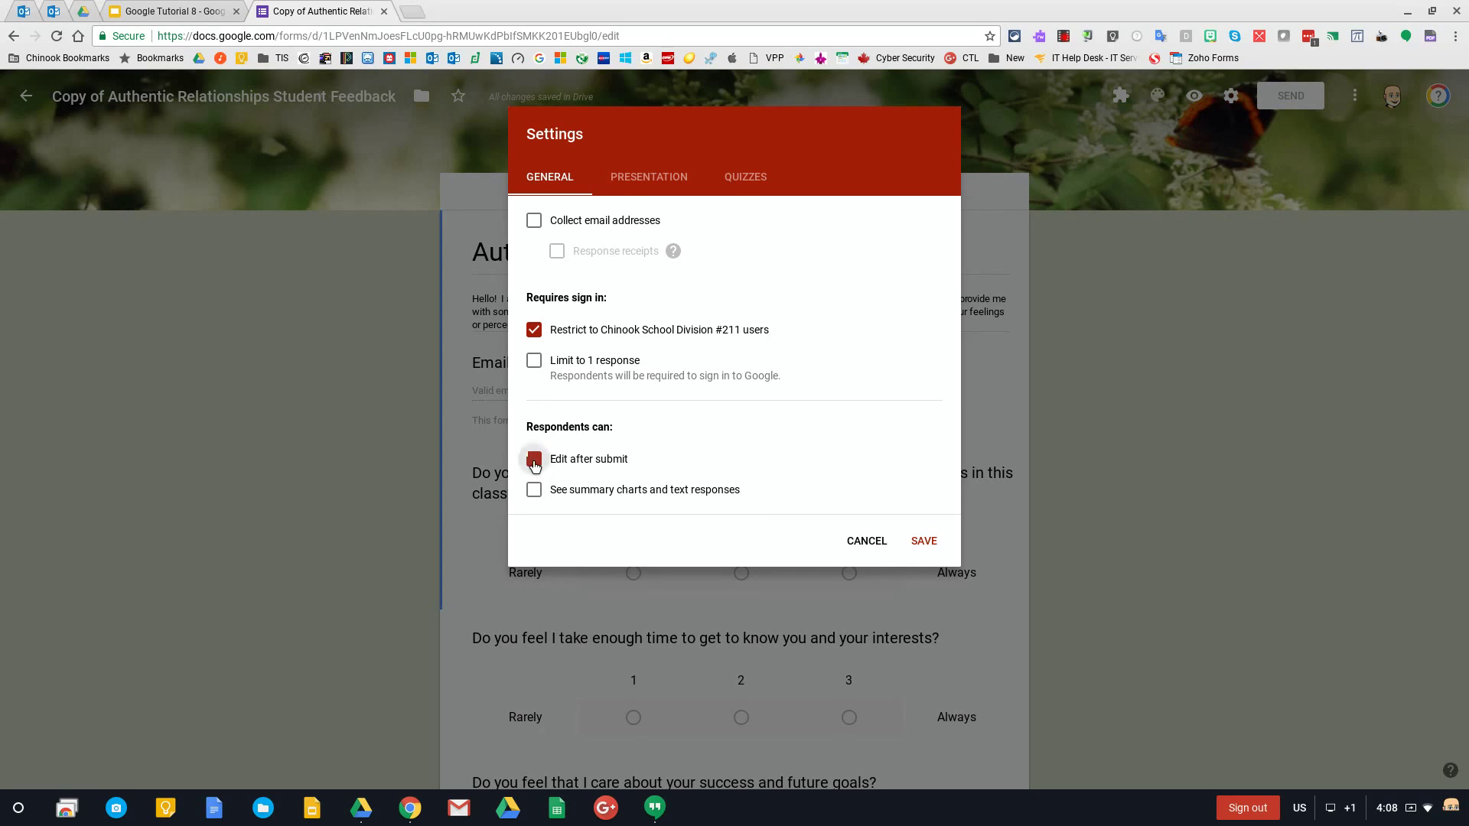
click(651, 173)
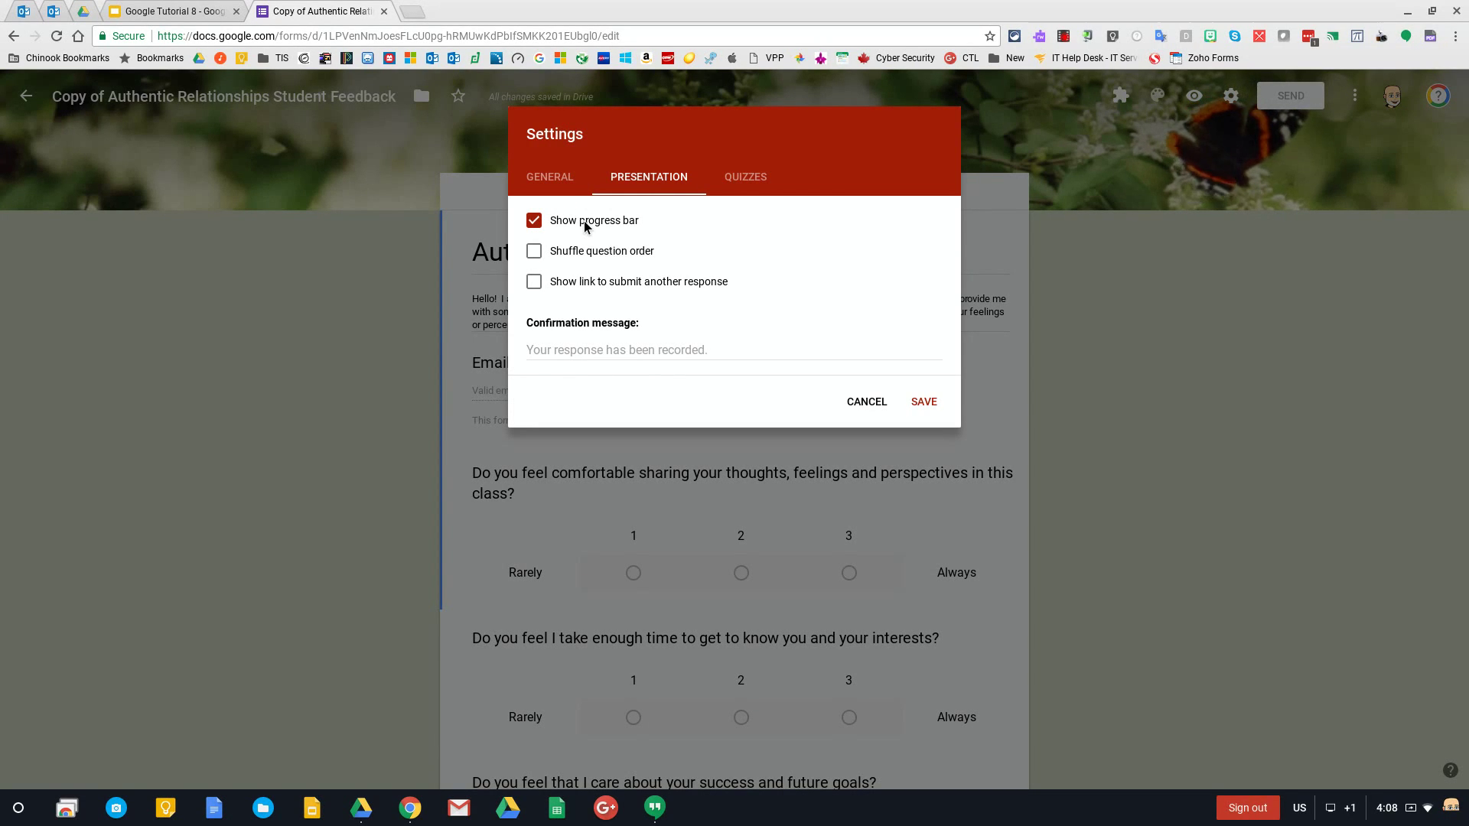
Try Shuffle question order and Show link to submit another response, leaving both unchecked
click(534, 253)
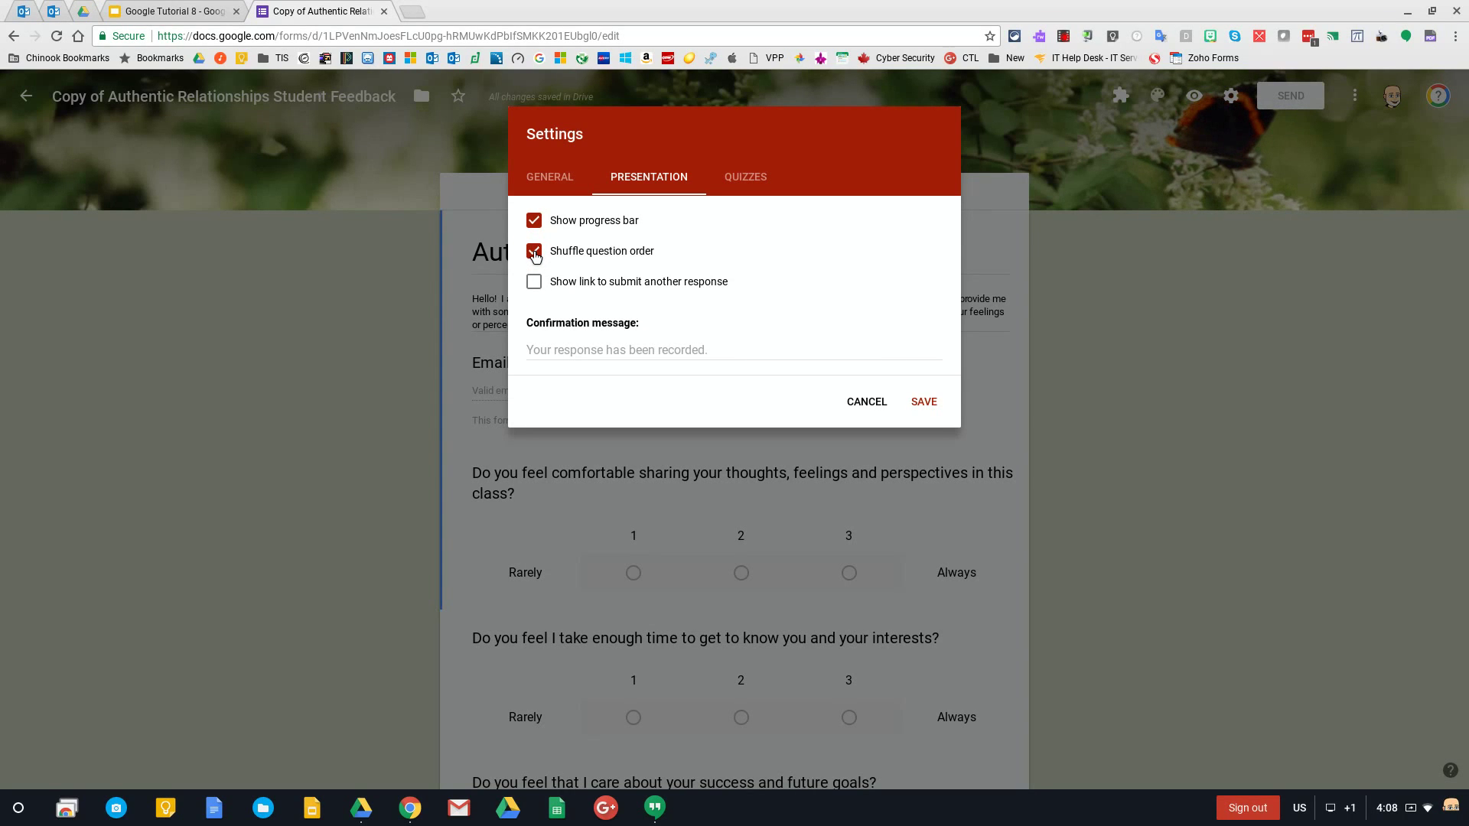
click(534, 254)
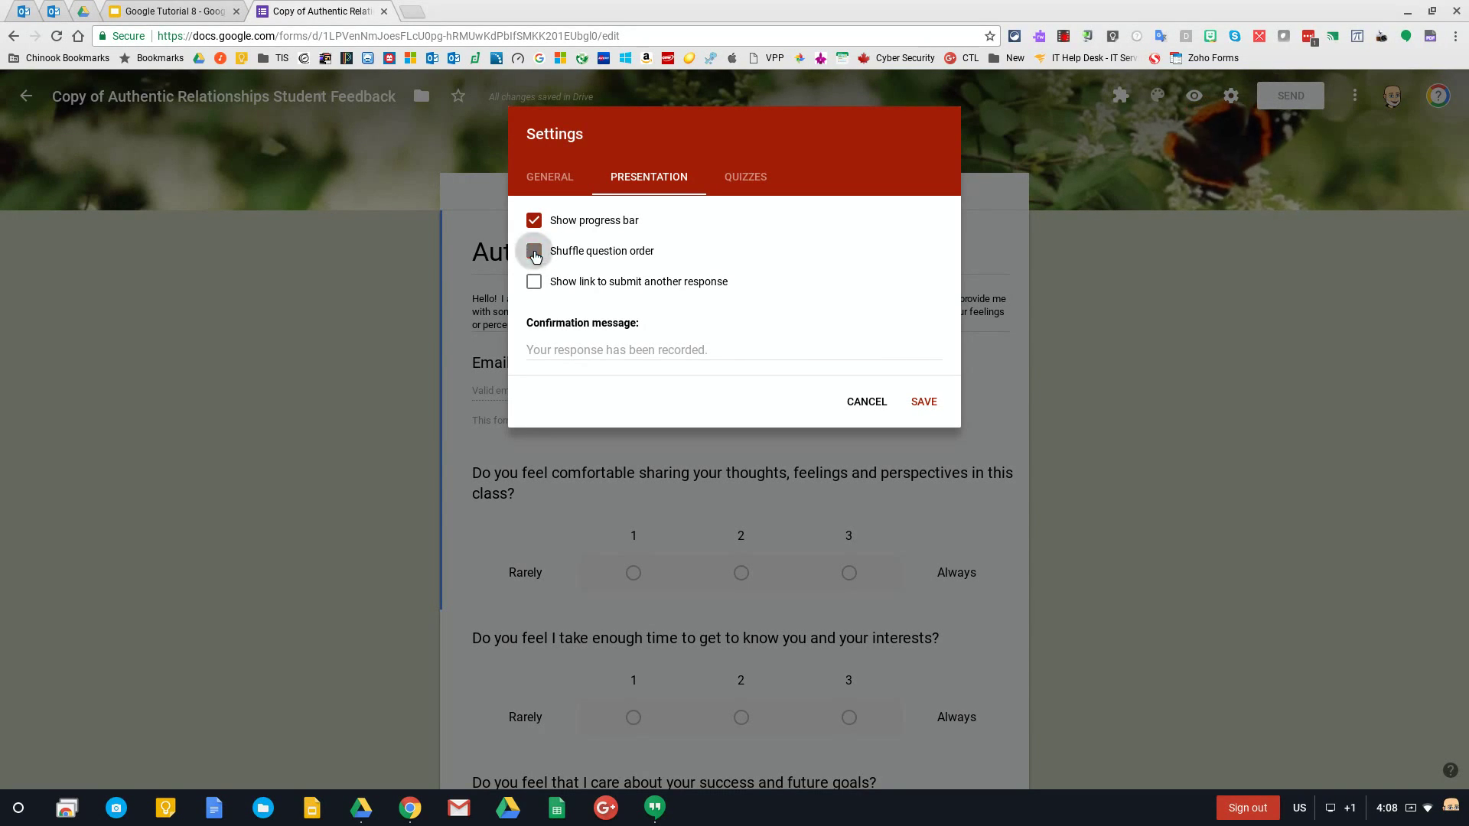
click(535, 283)
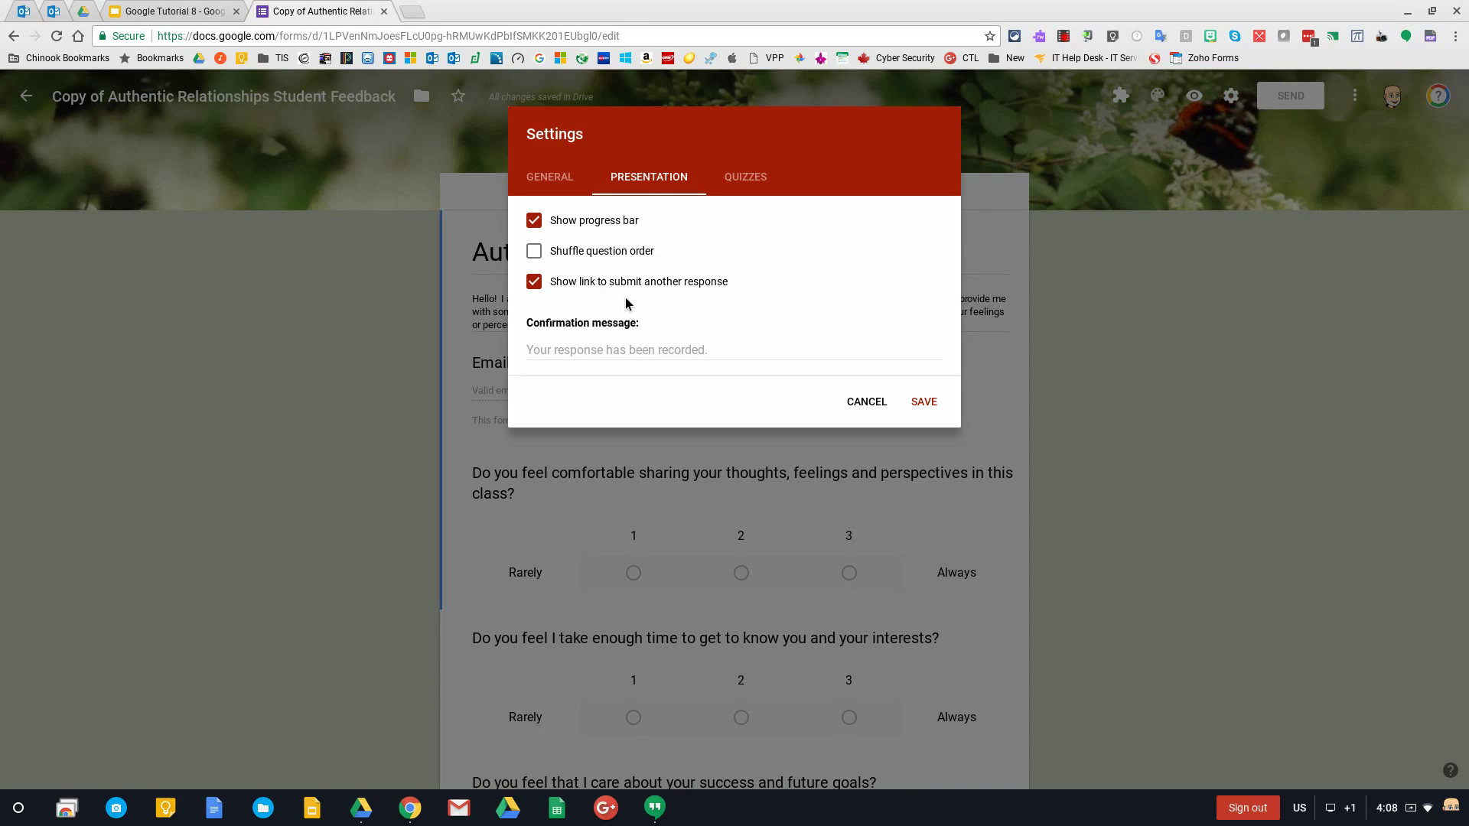
click(538, 284)
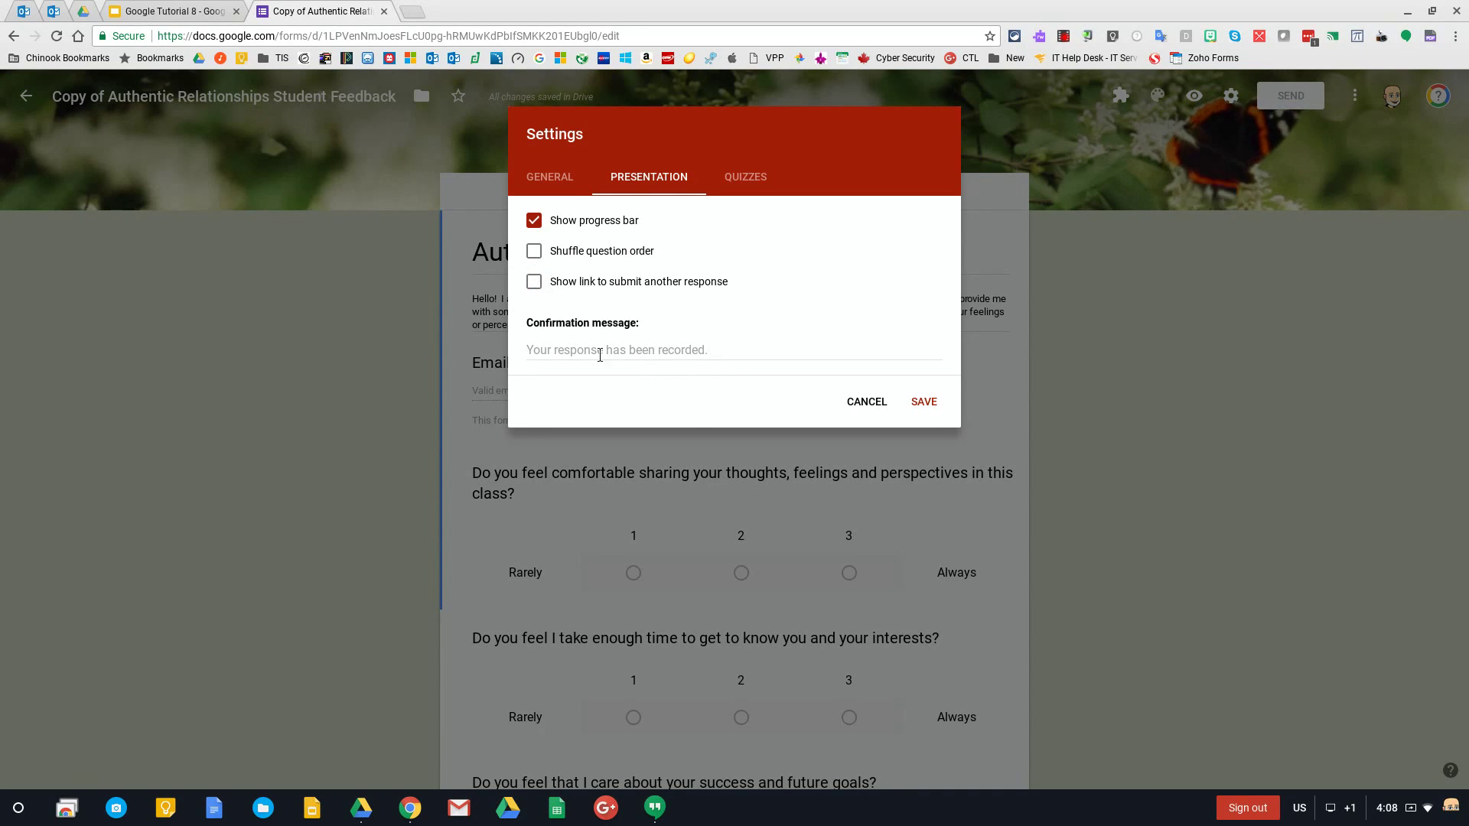
click(750, 181)
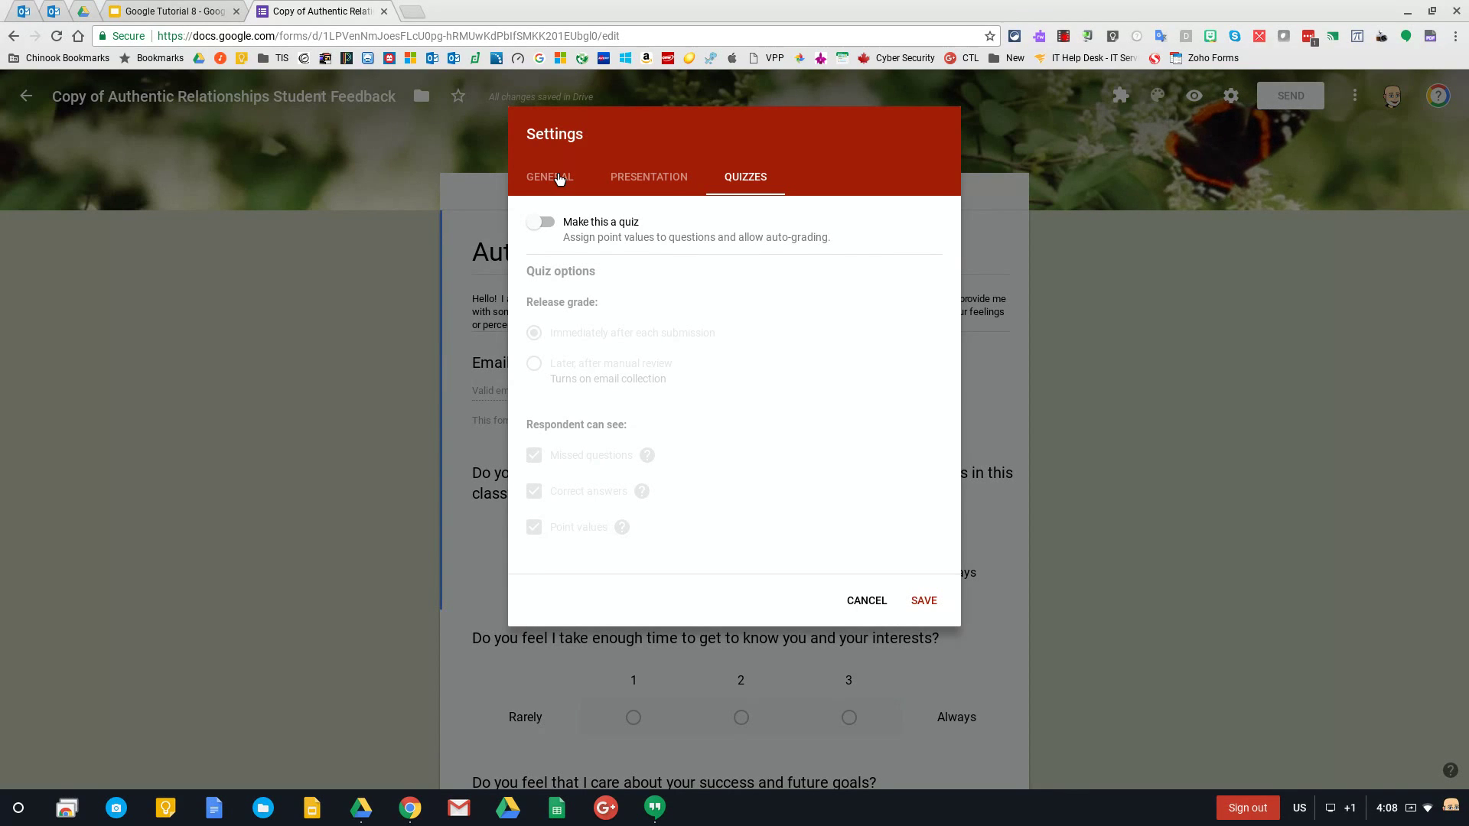
Return to General, cancel the Settings dialog unsaved, and bring up the Send form options
click(559, 179)
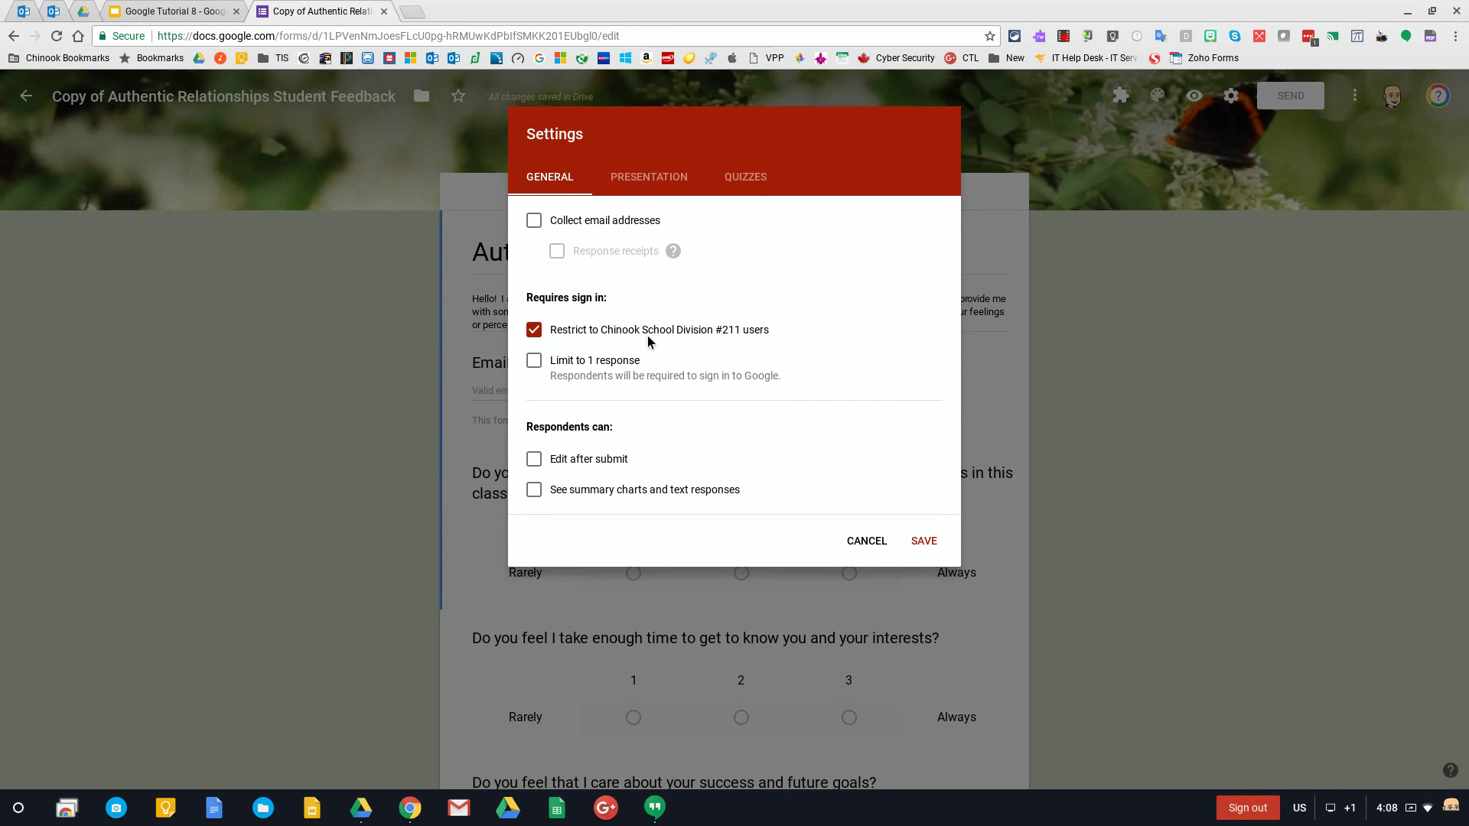
click(865, 545)
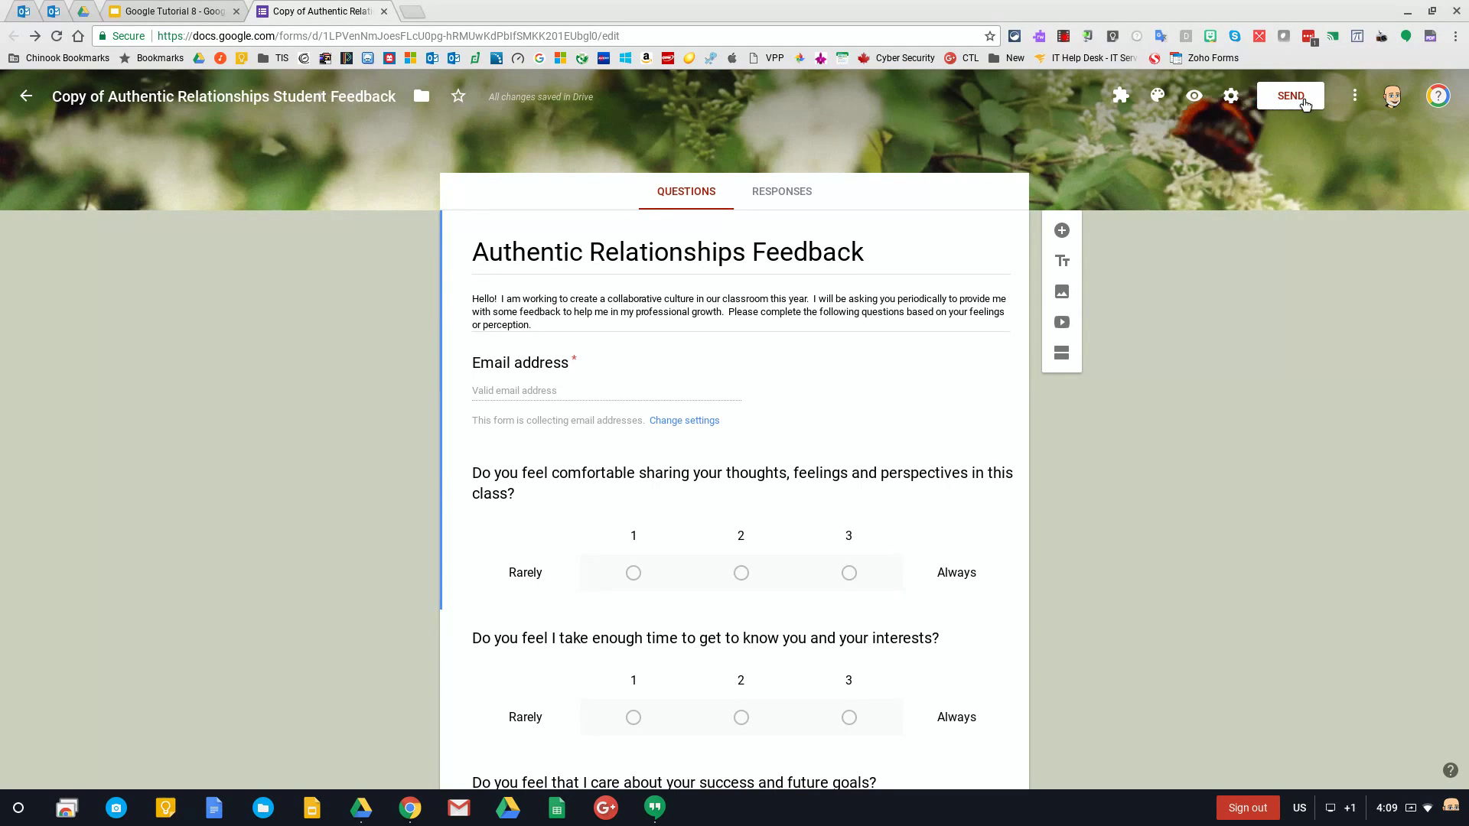
click(1303, 99)
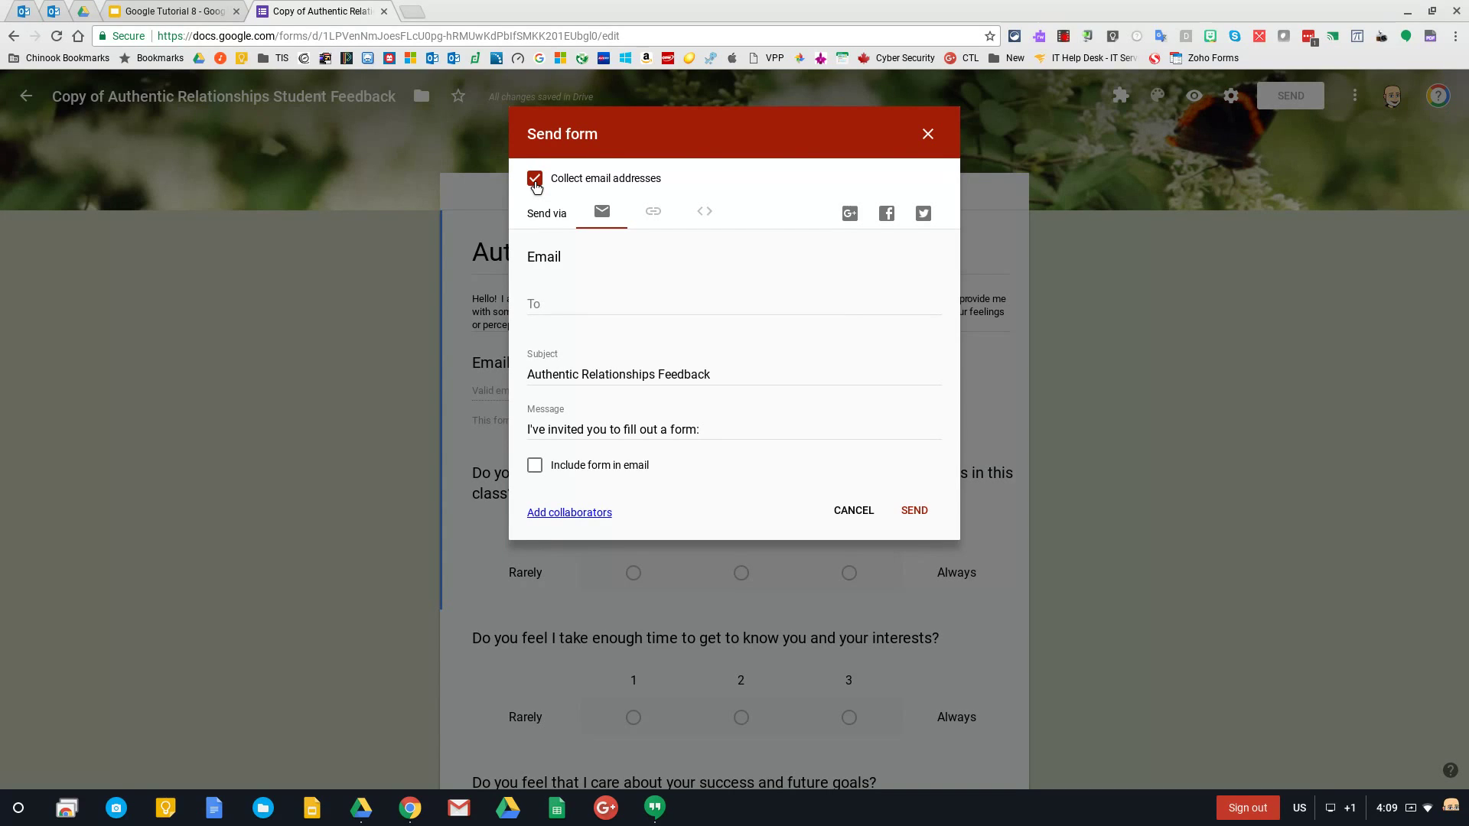
Cancel Send, uncheck Collect email addresses in Settings and save, then reopen Send
click(853, 511)
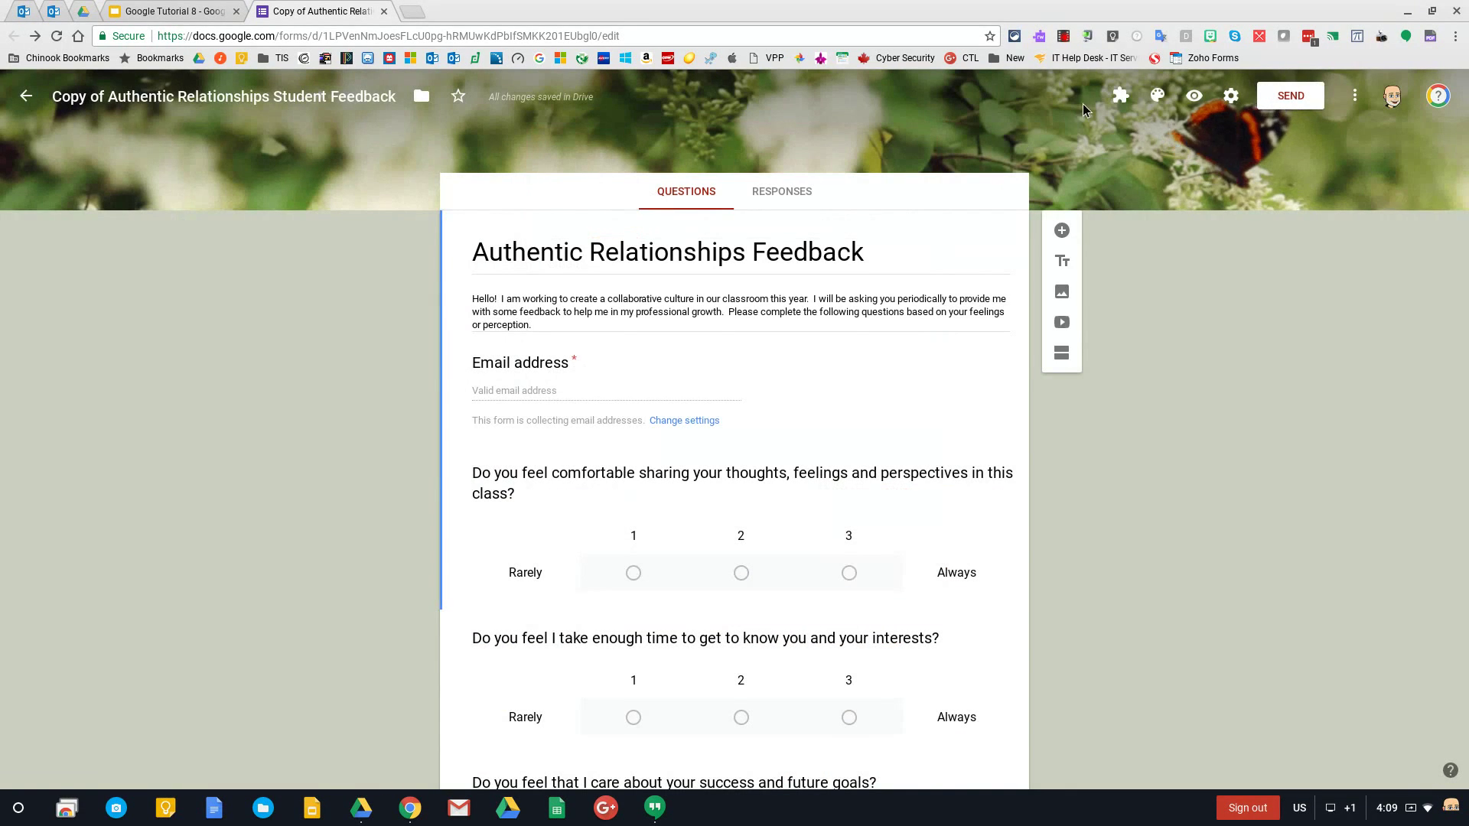
click(1230, 96)
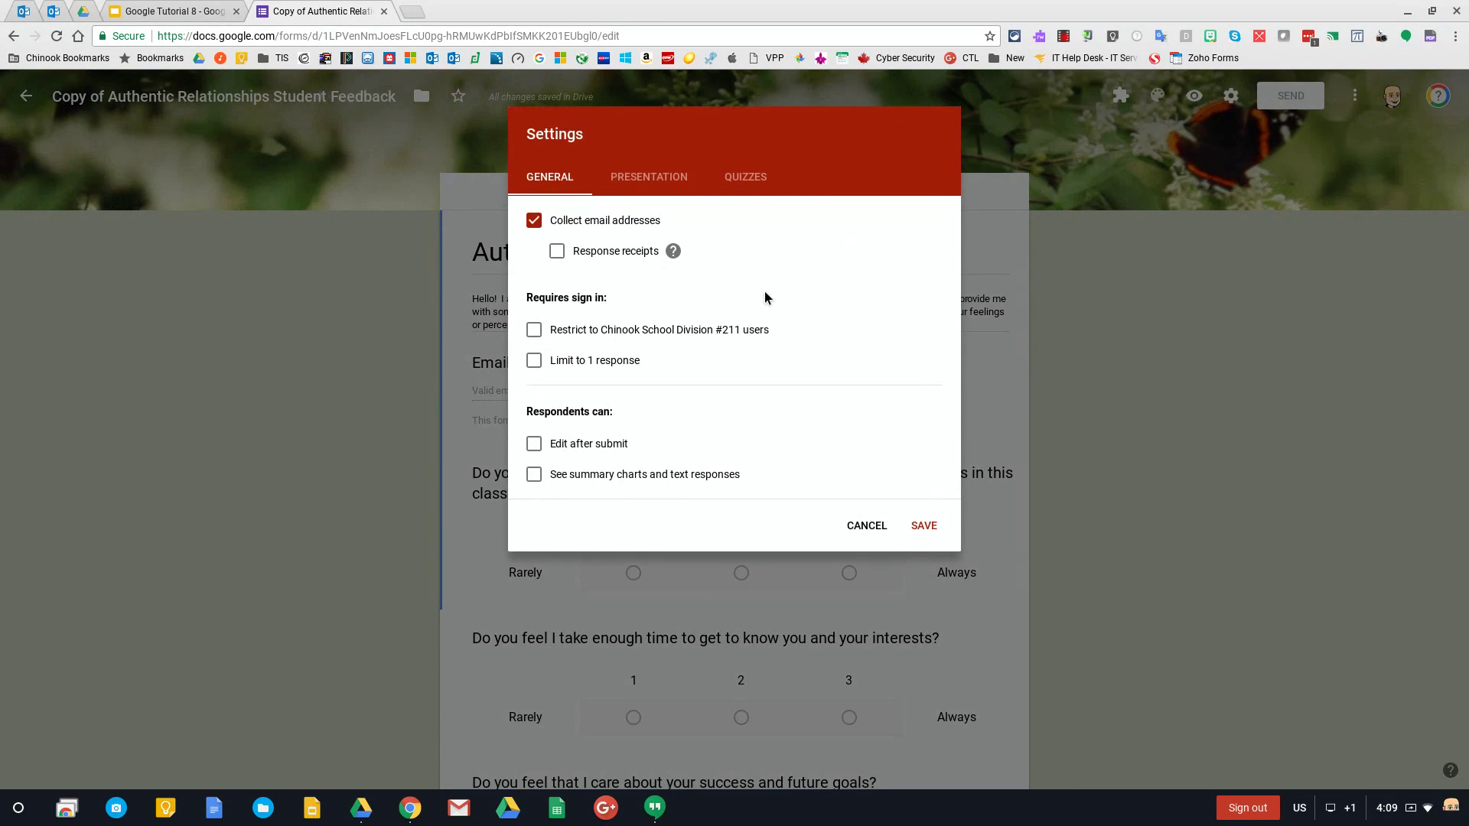
click(533, 222)
click(923, 525)
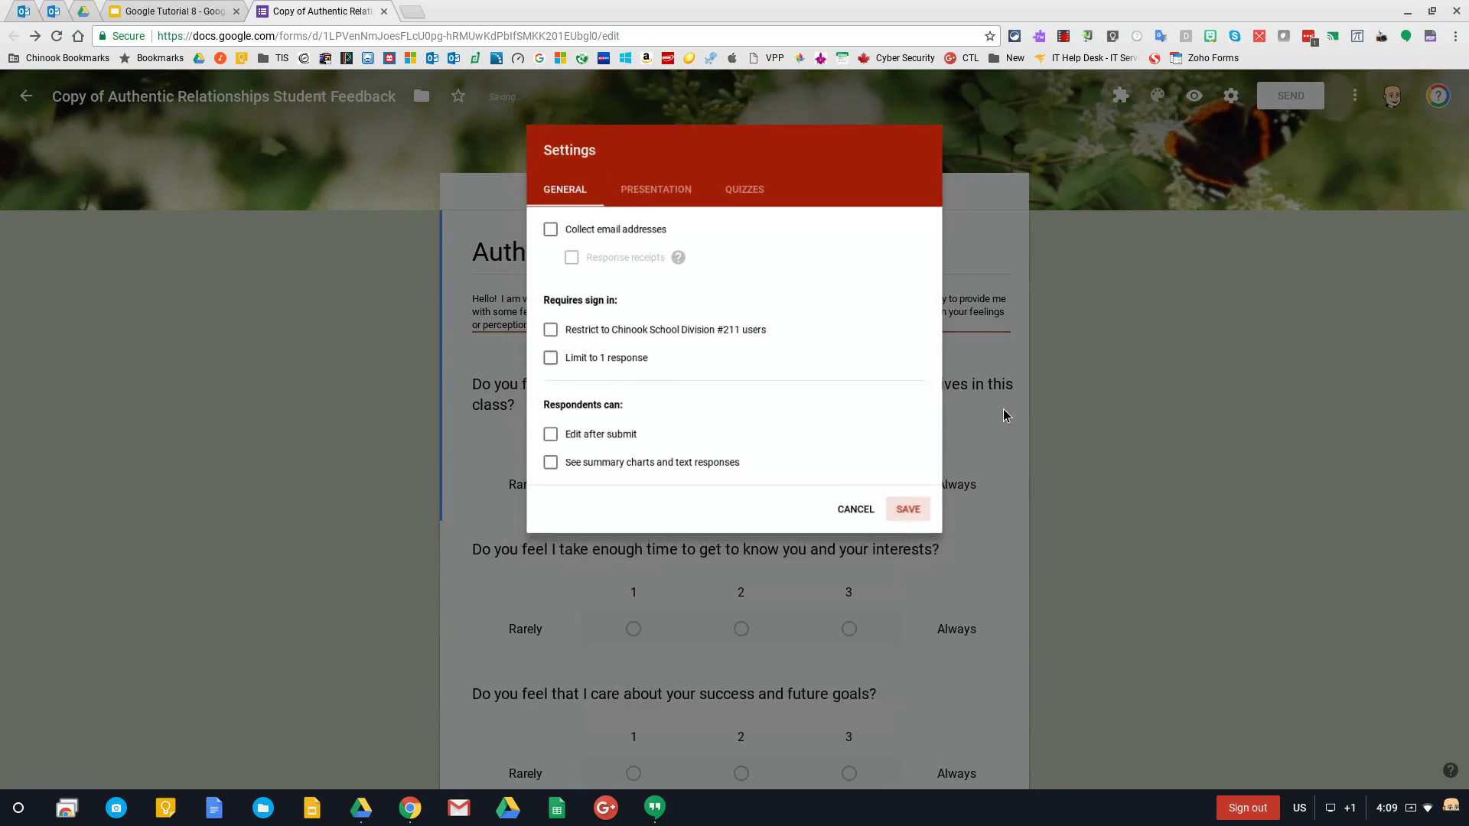
click(1269, 93)
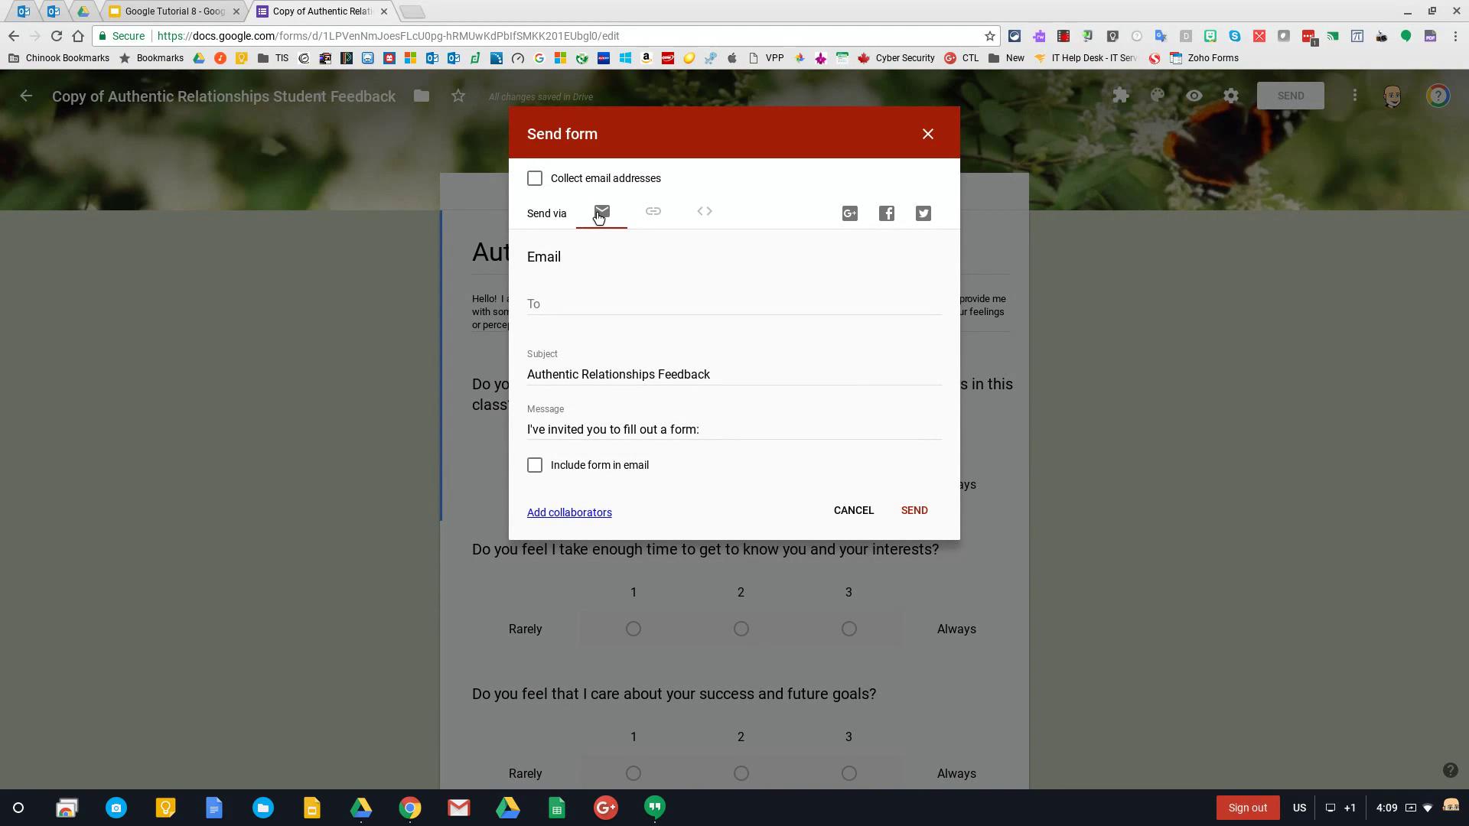
Address the invitation to the recipient's e-mail address, leaving 'Include form in email' unticked
click(605, 301)
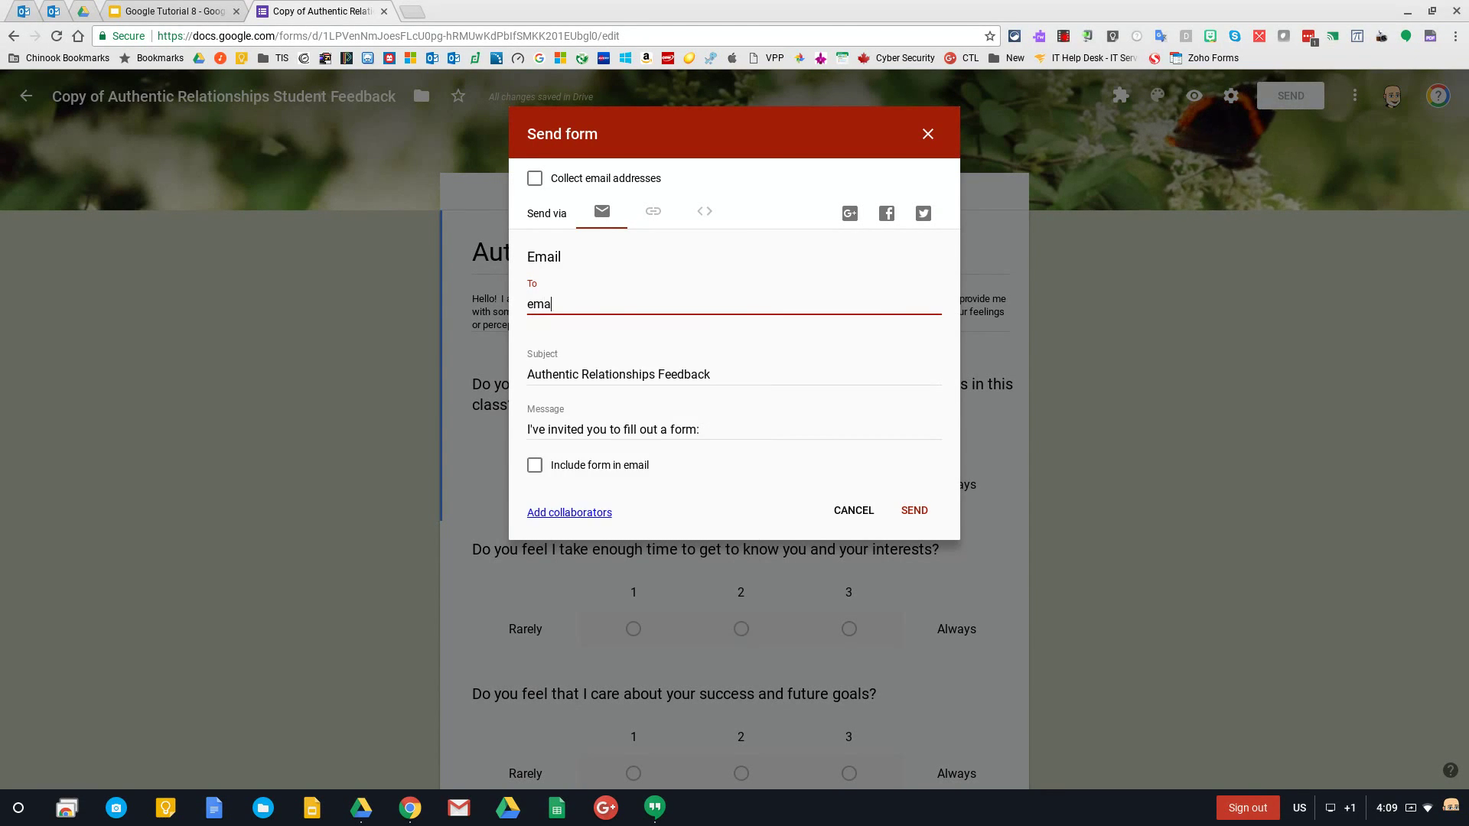
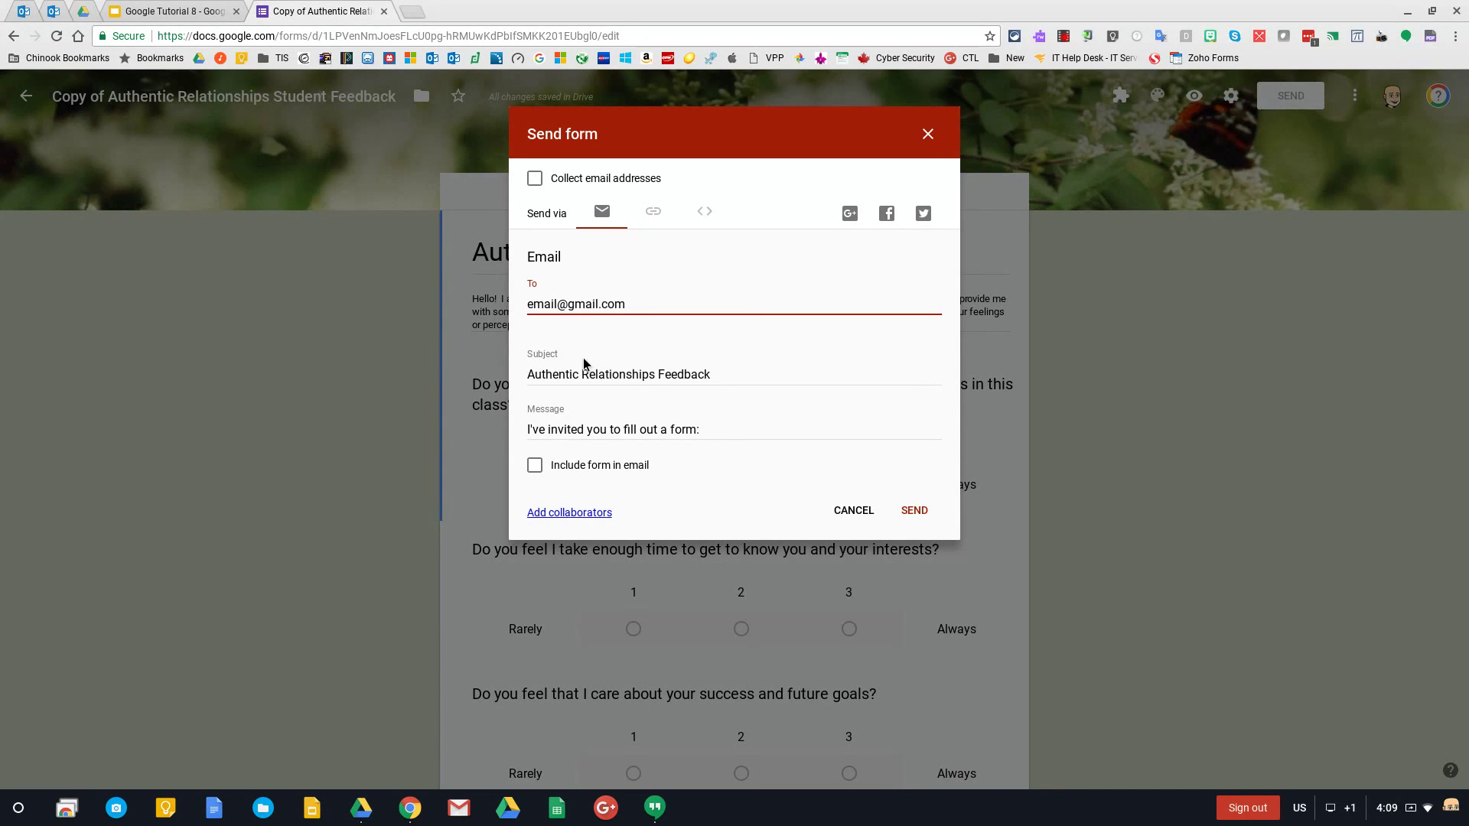
click(533, 472)
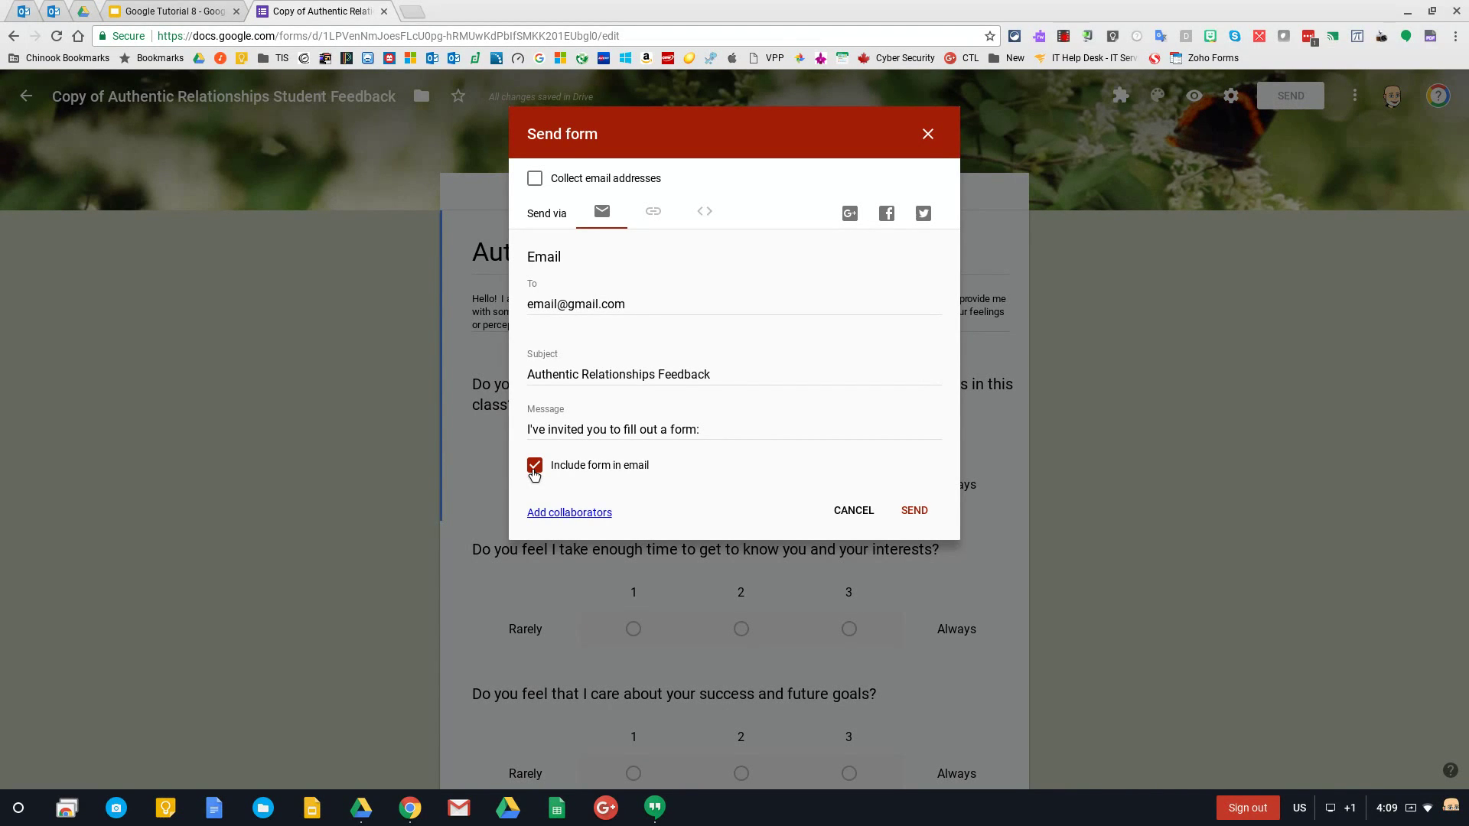
click(534, 468)
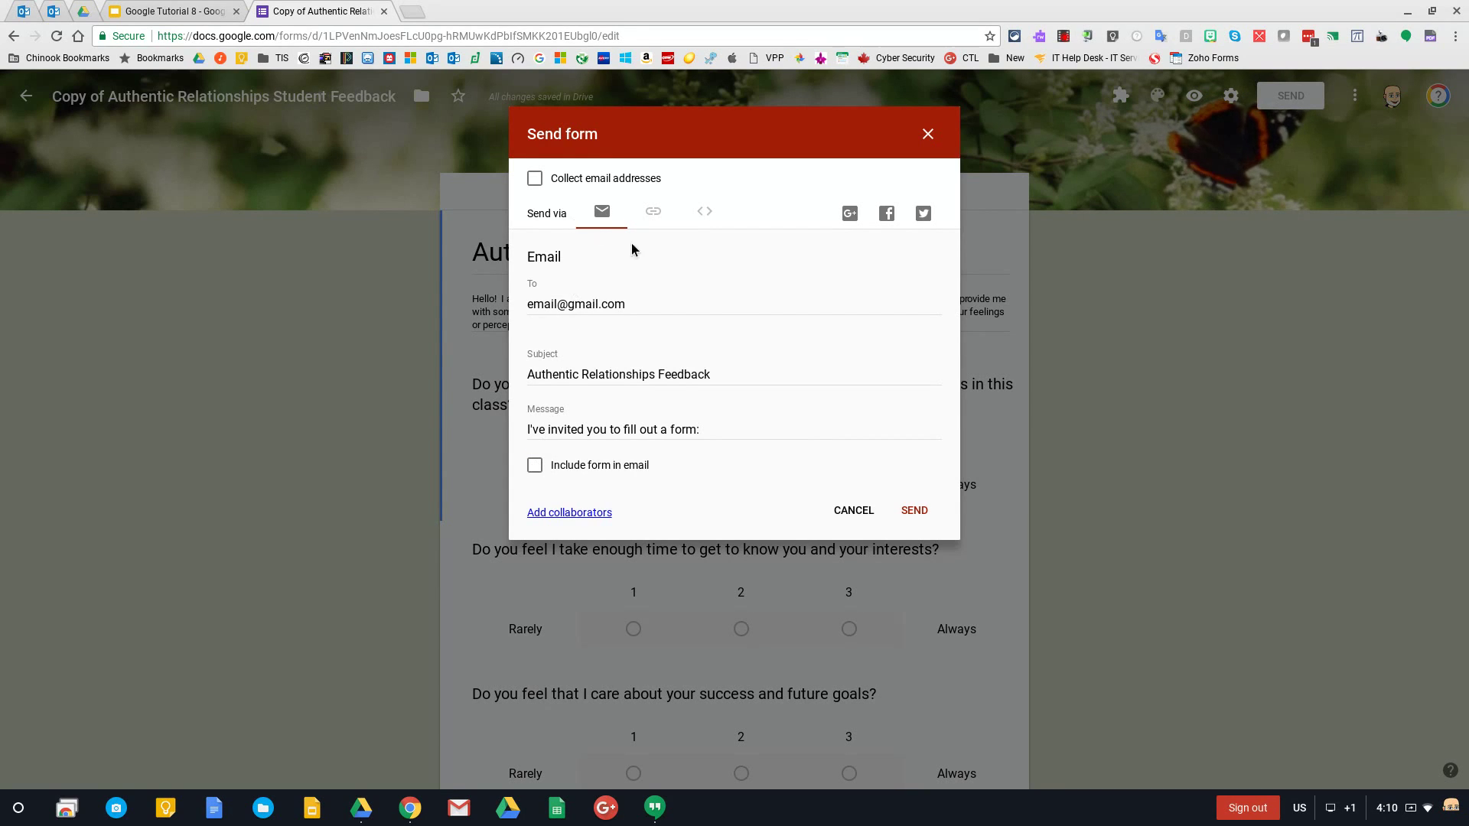
Close the send dialog and save the 'Restrict to Chinook School Division #211 users' setting
click(857, 511)
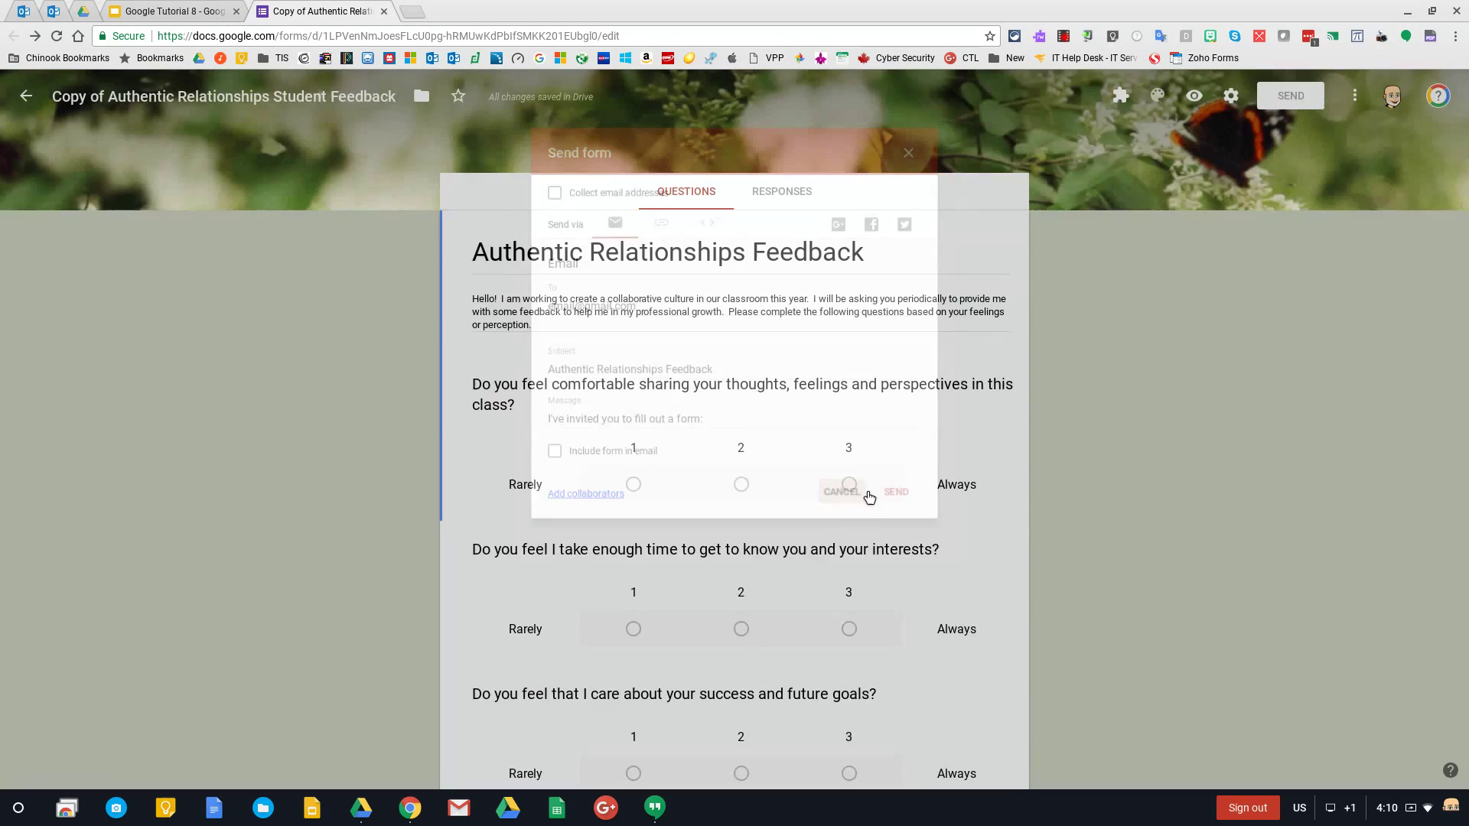
click(1231, 95)
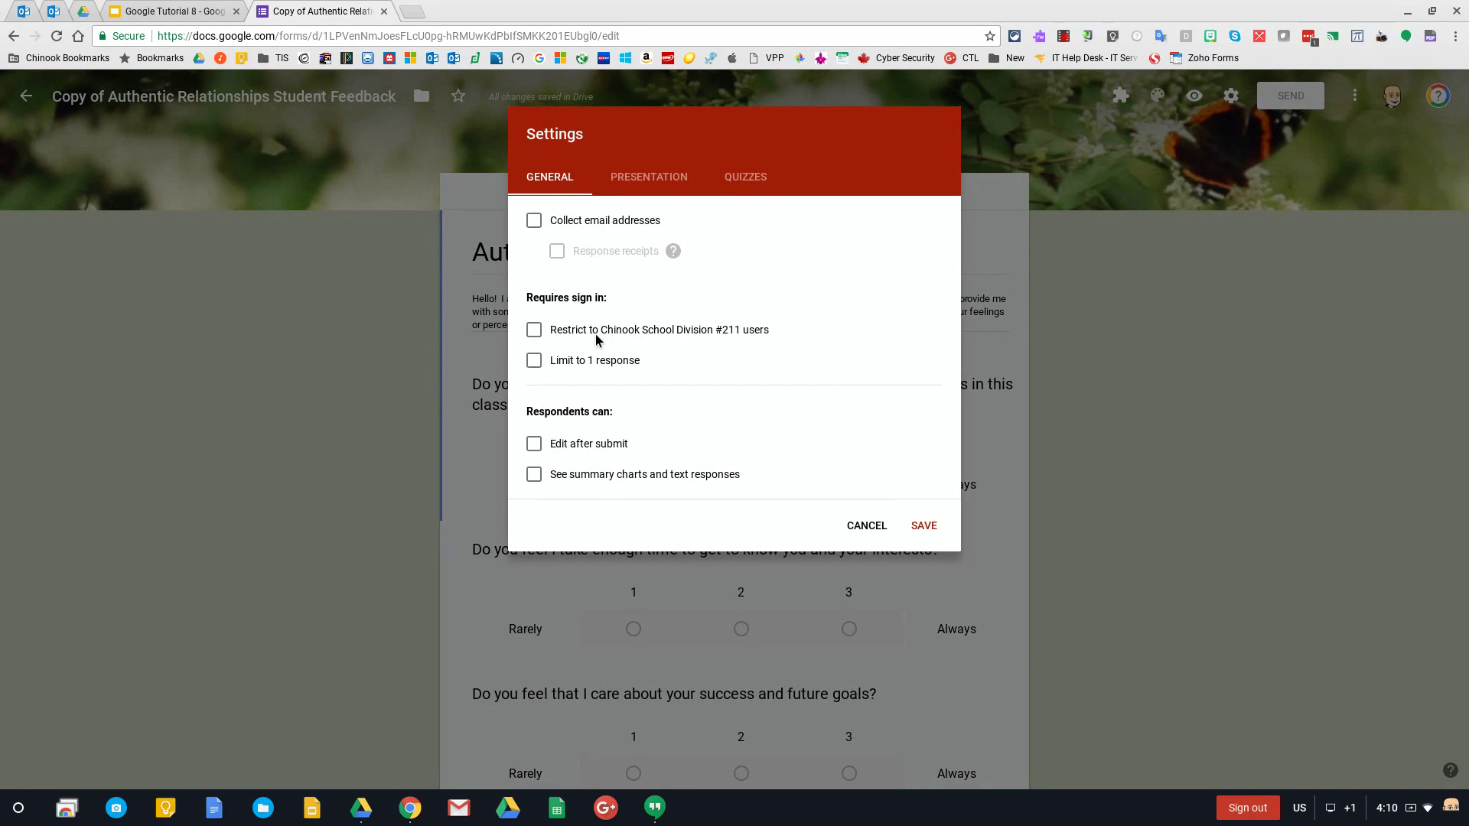
click(533, 330)
click(534, 331)
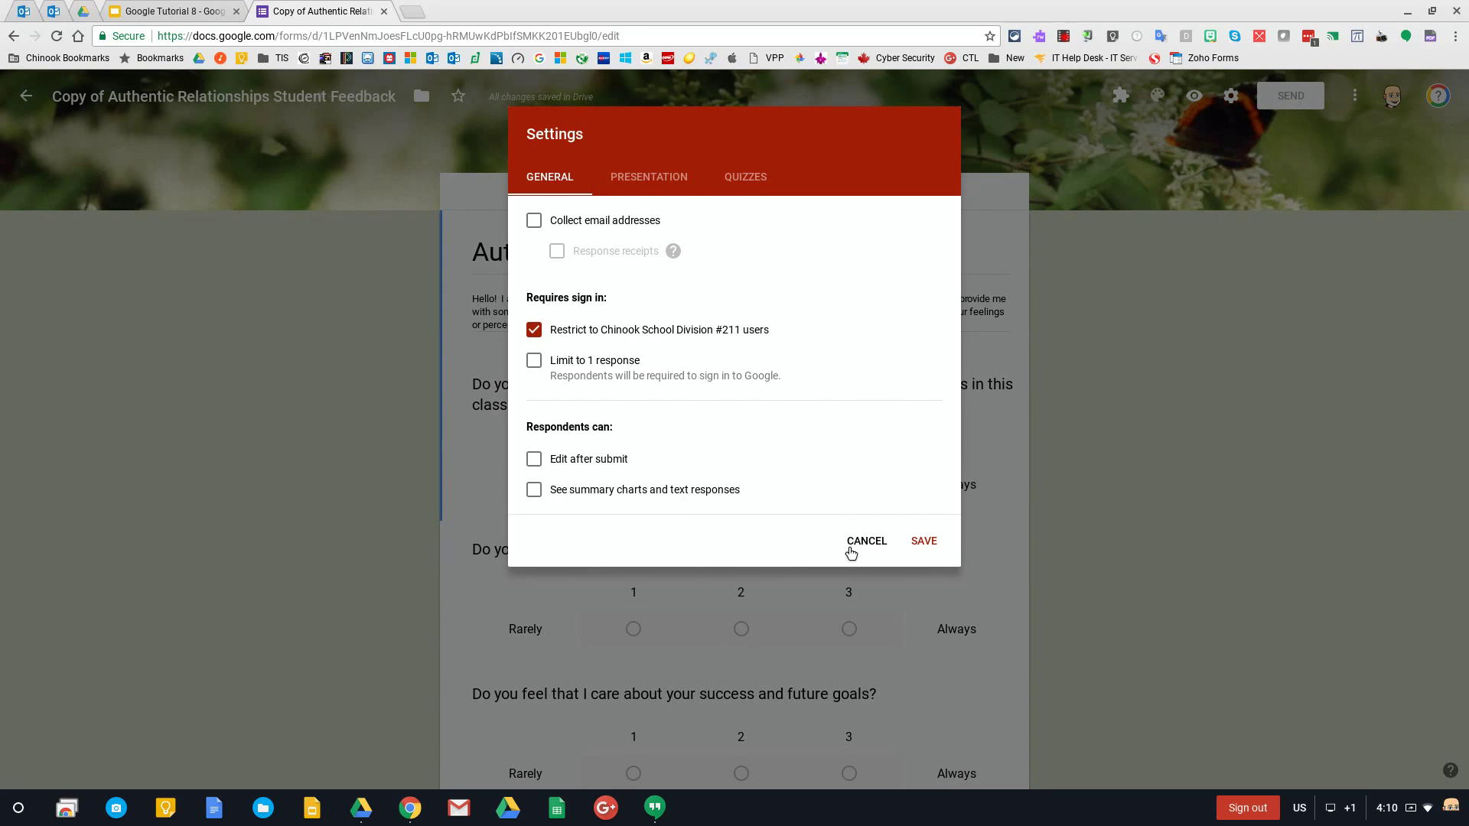
click(927, 543)
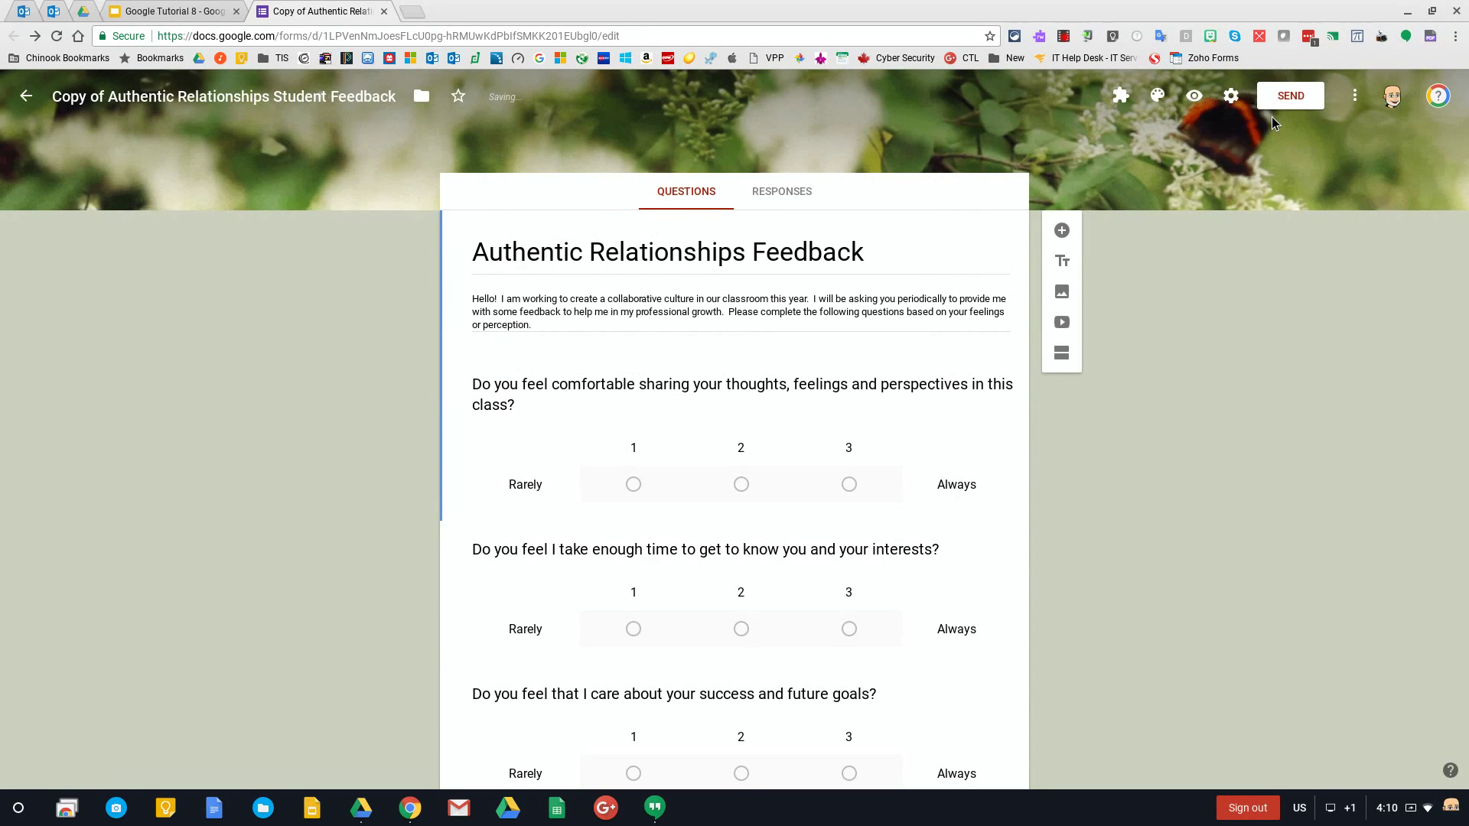
In Send form, turn on 'Automatically collect respondent's email address', keeping the form out of the email
click(1279, 101)
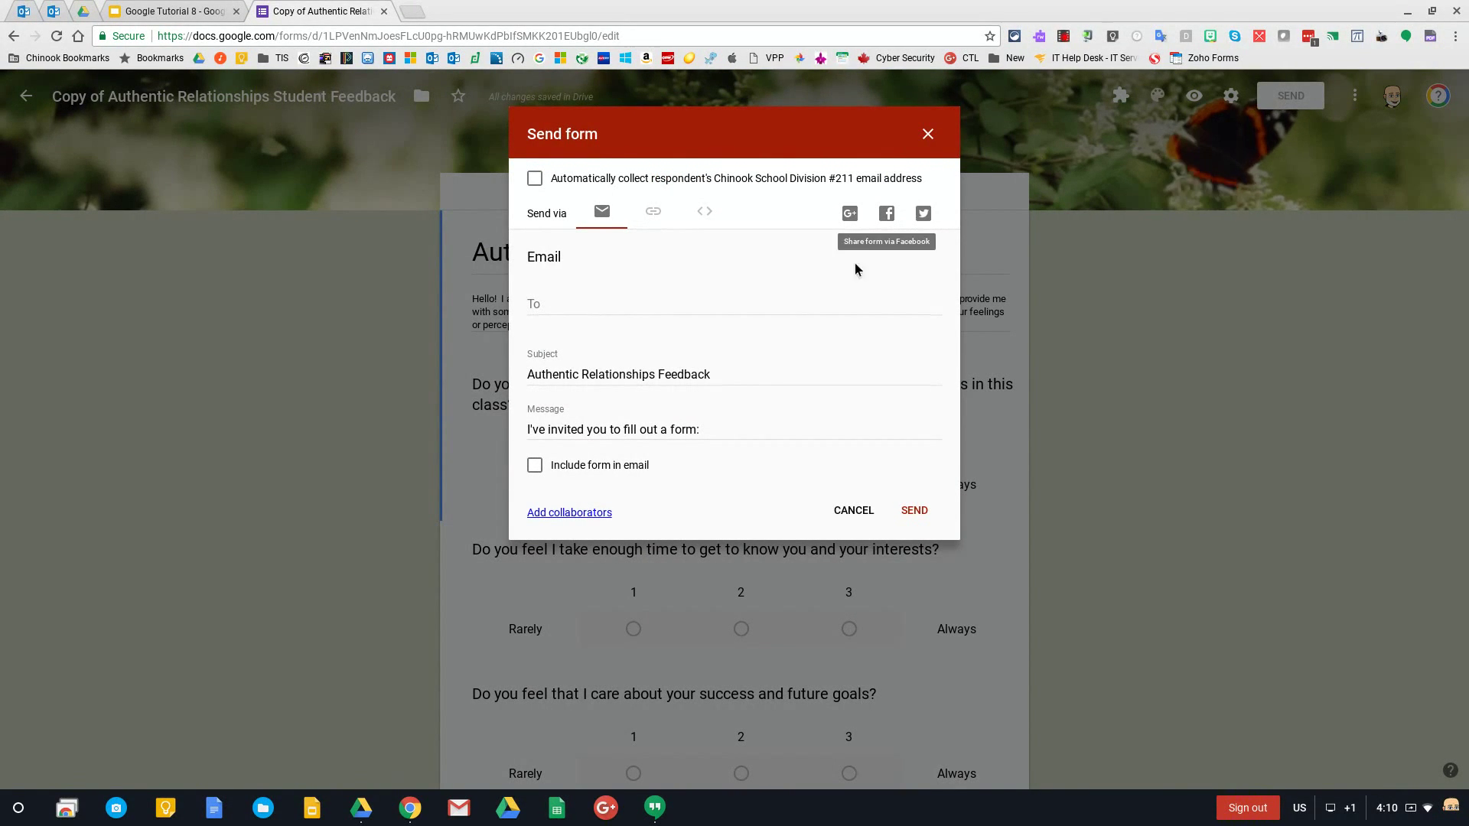
click(534, 466)
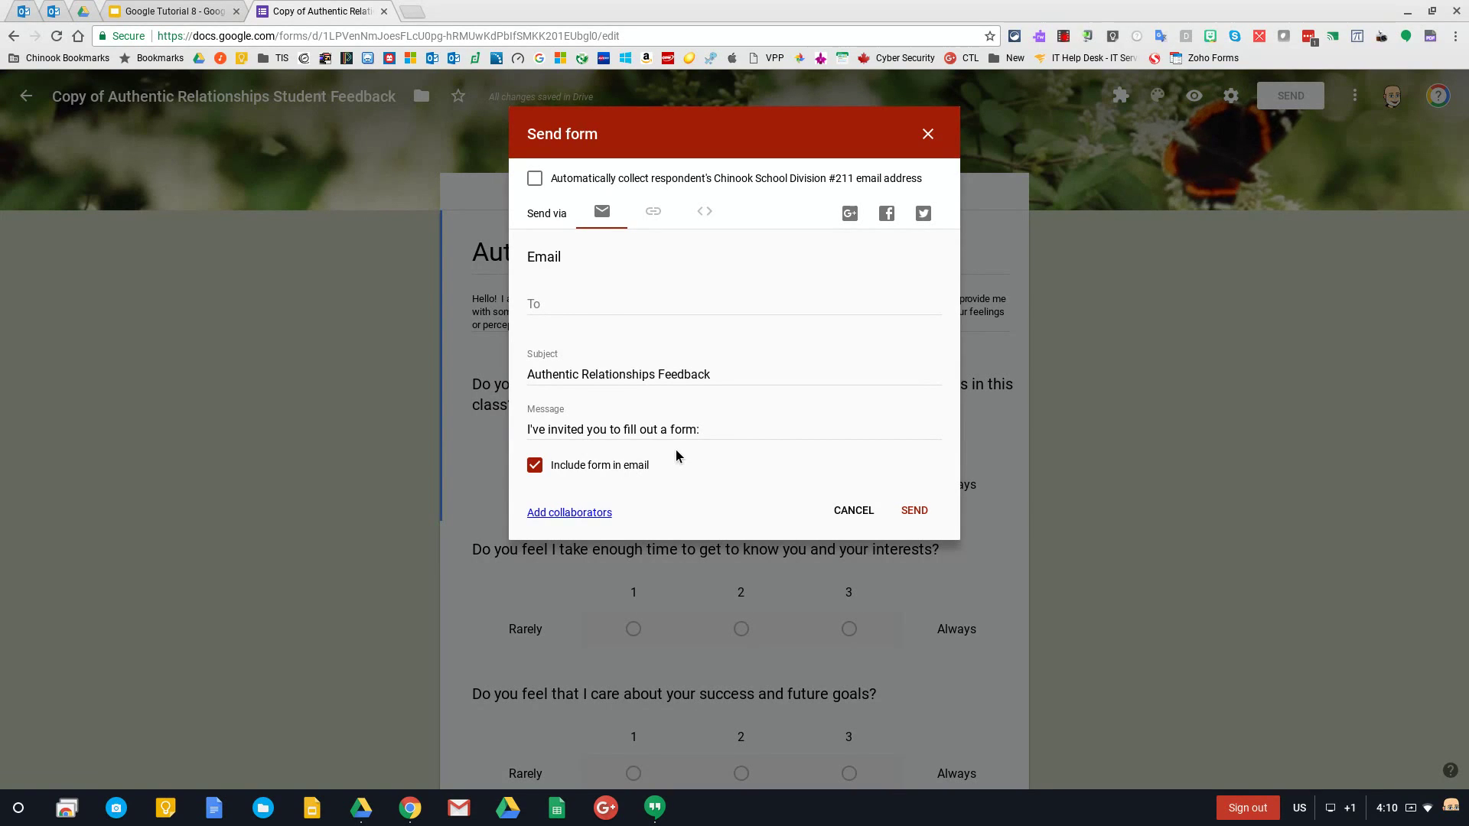
click(572, 463)
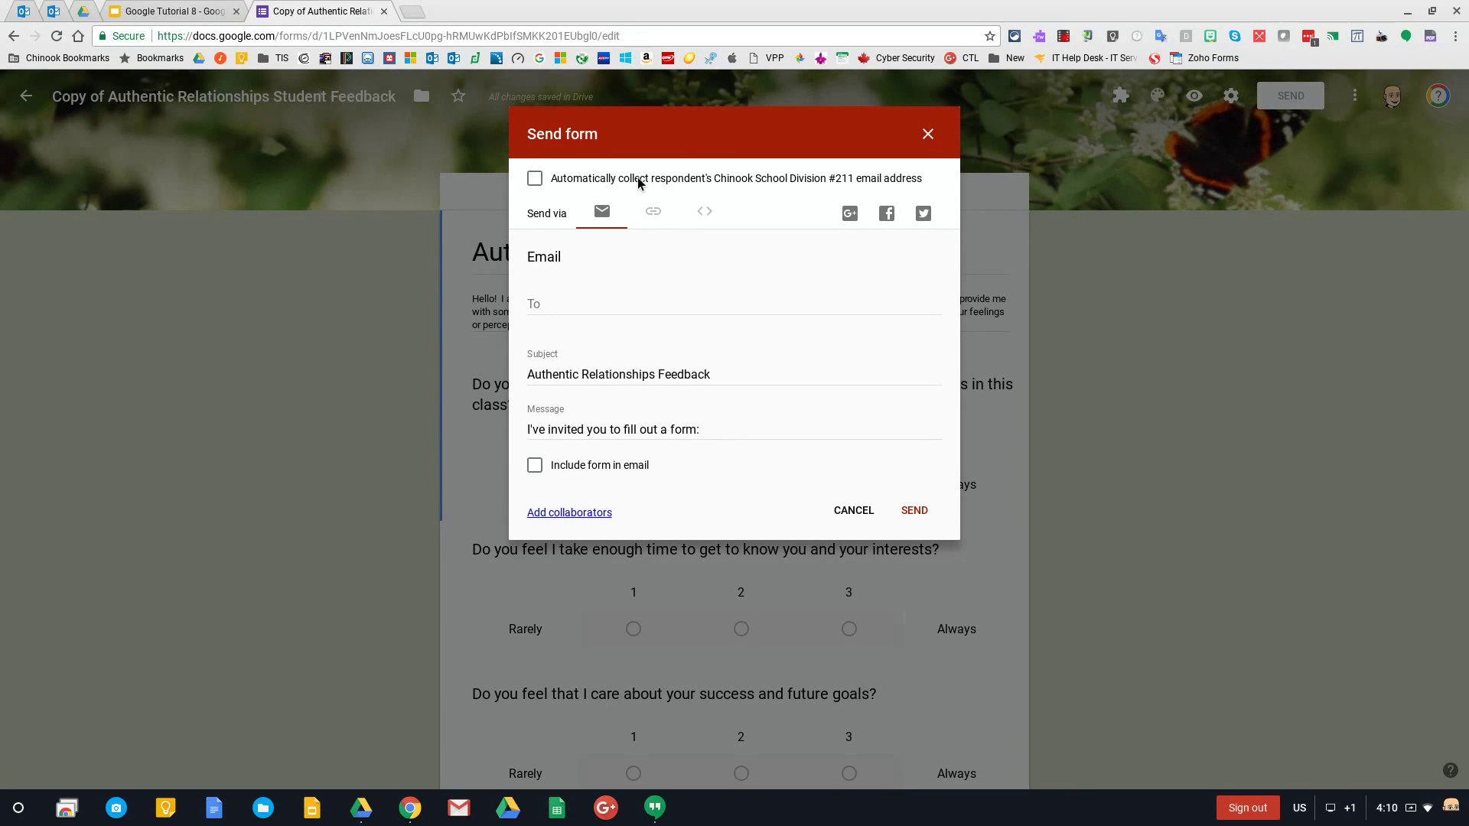
click(535, 180)
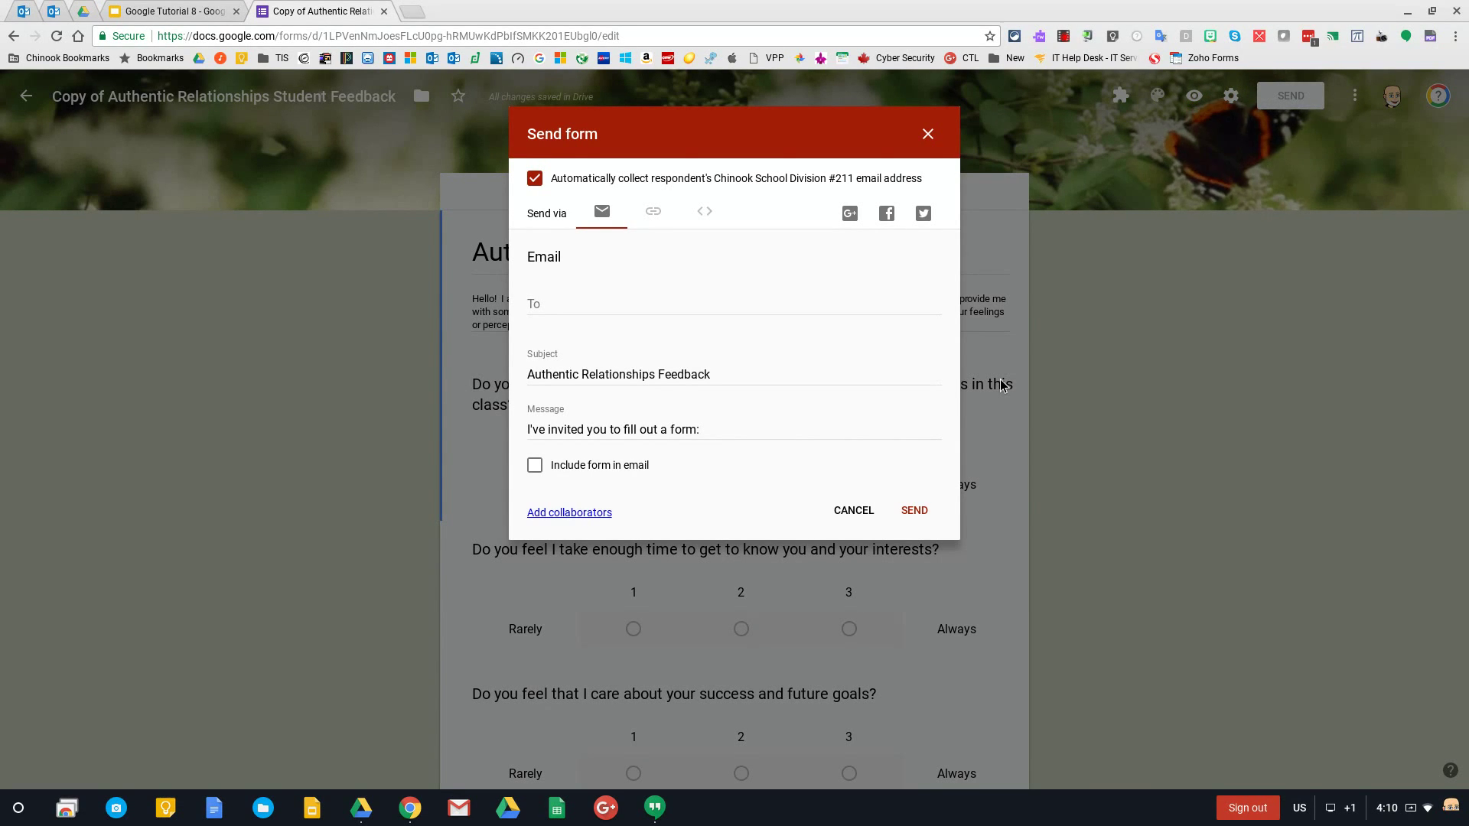
Copy the form's full link from the Link tab, then reopen Settings to check email collection
click(654, 215)
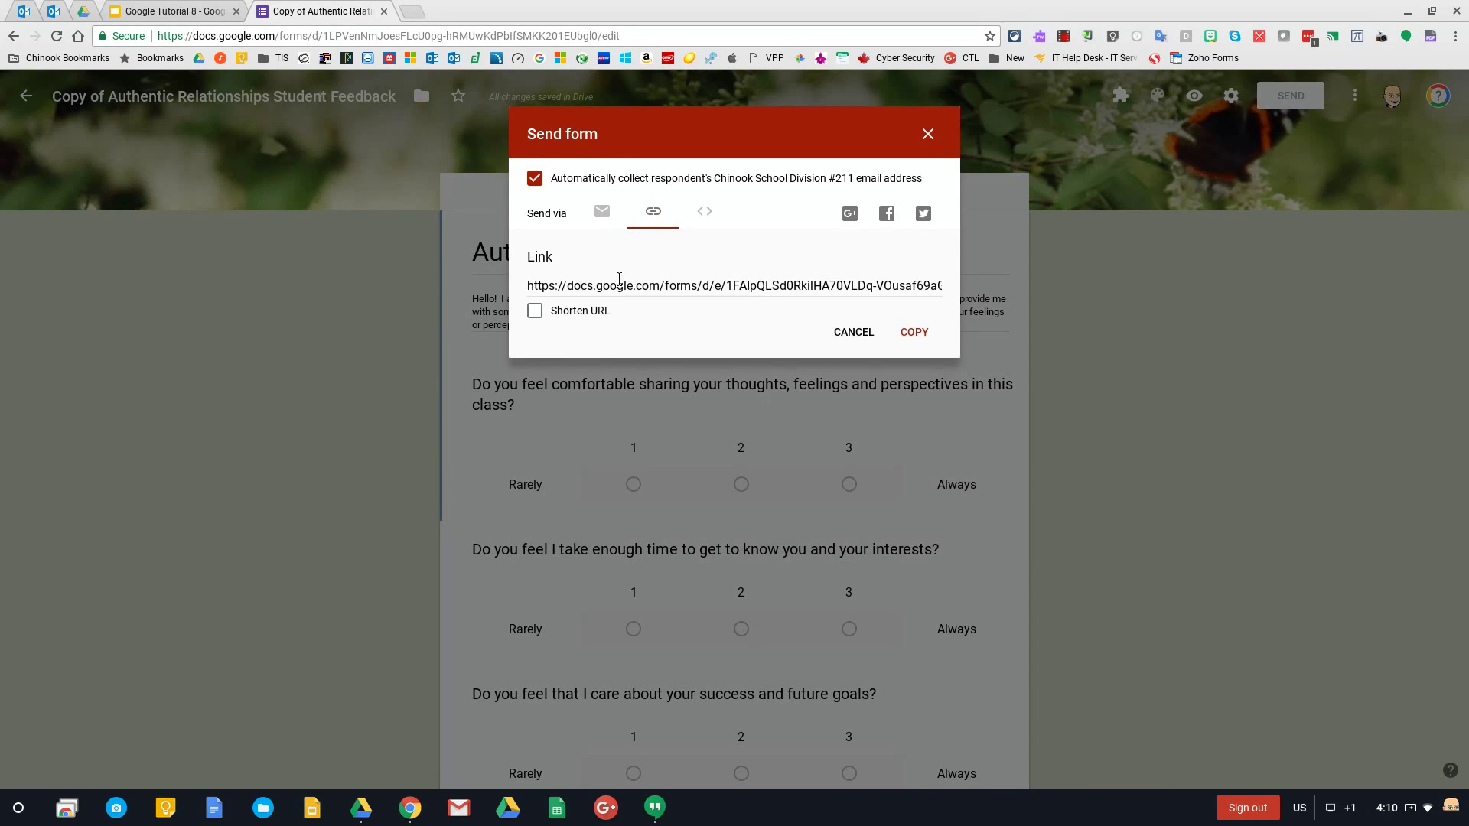
click(914, 332)
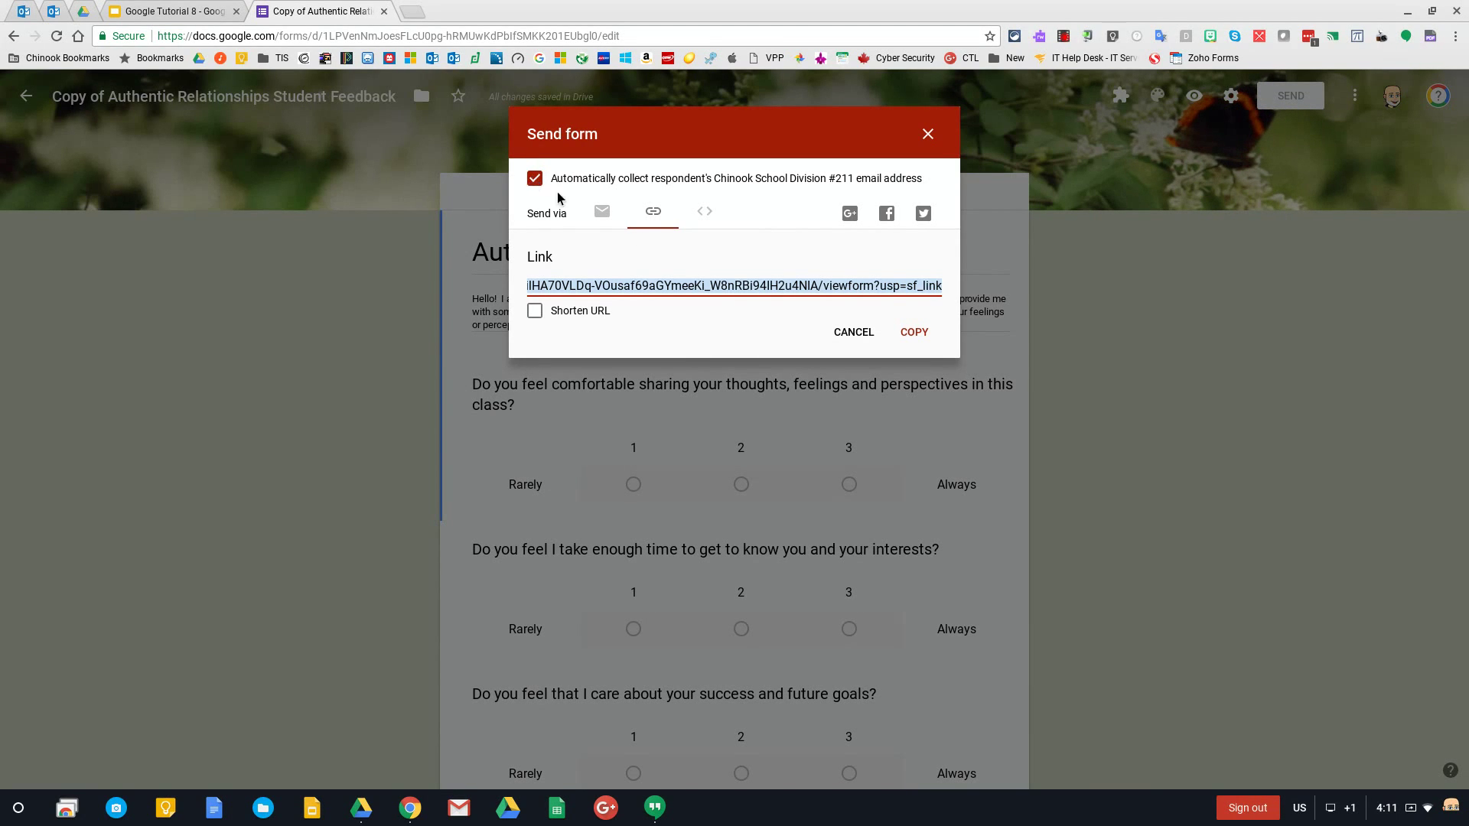
click(854, 332)
click(1229, 97)
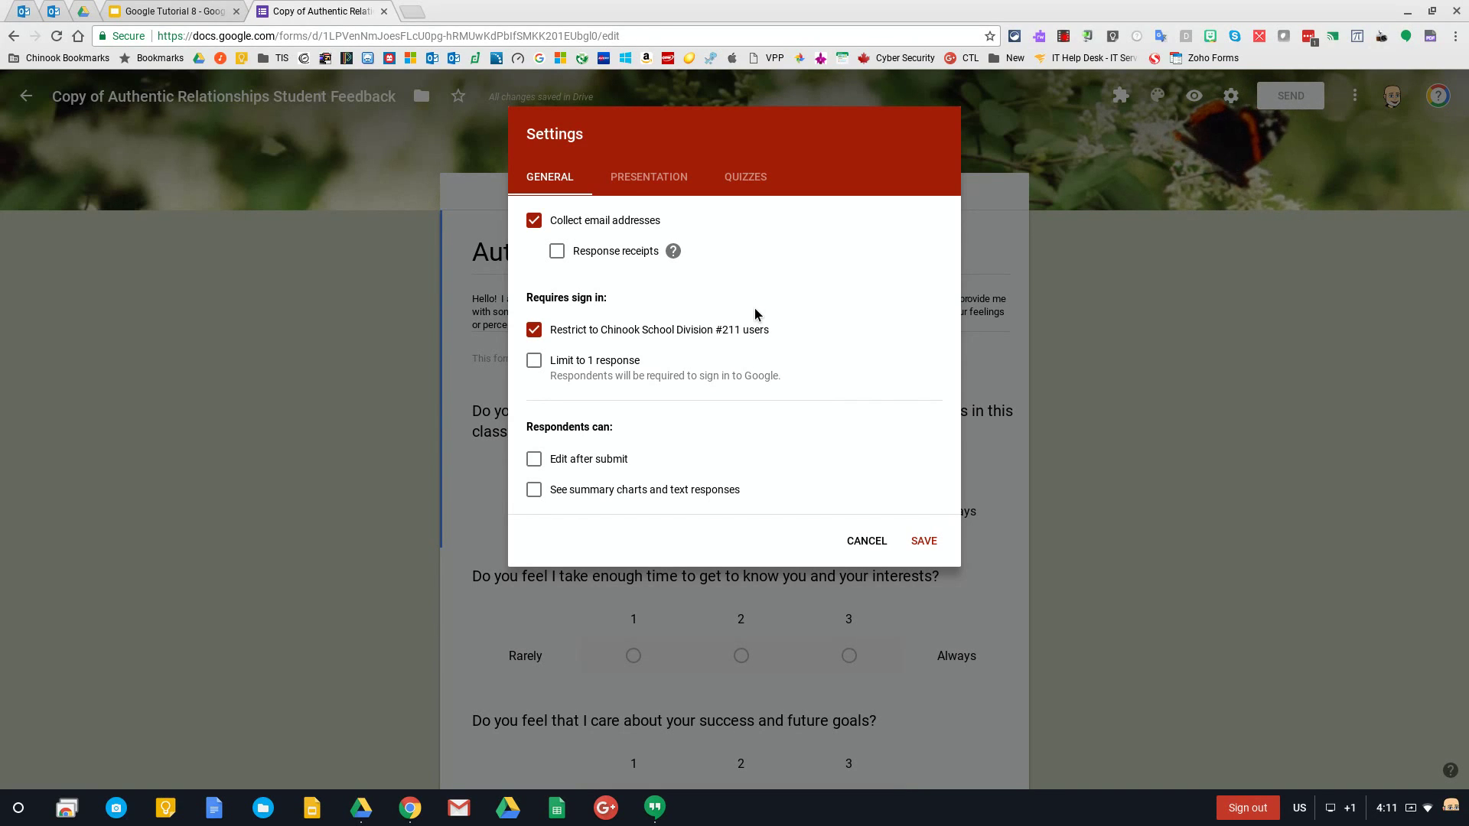
Untick 'Restrict to Chinook School Division #211 users' and 'Collect email addresses', then save
click(533, 330)
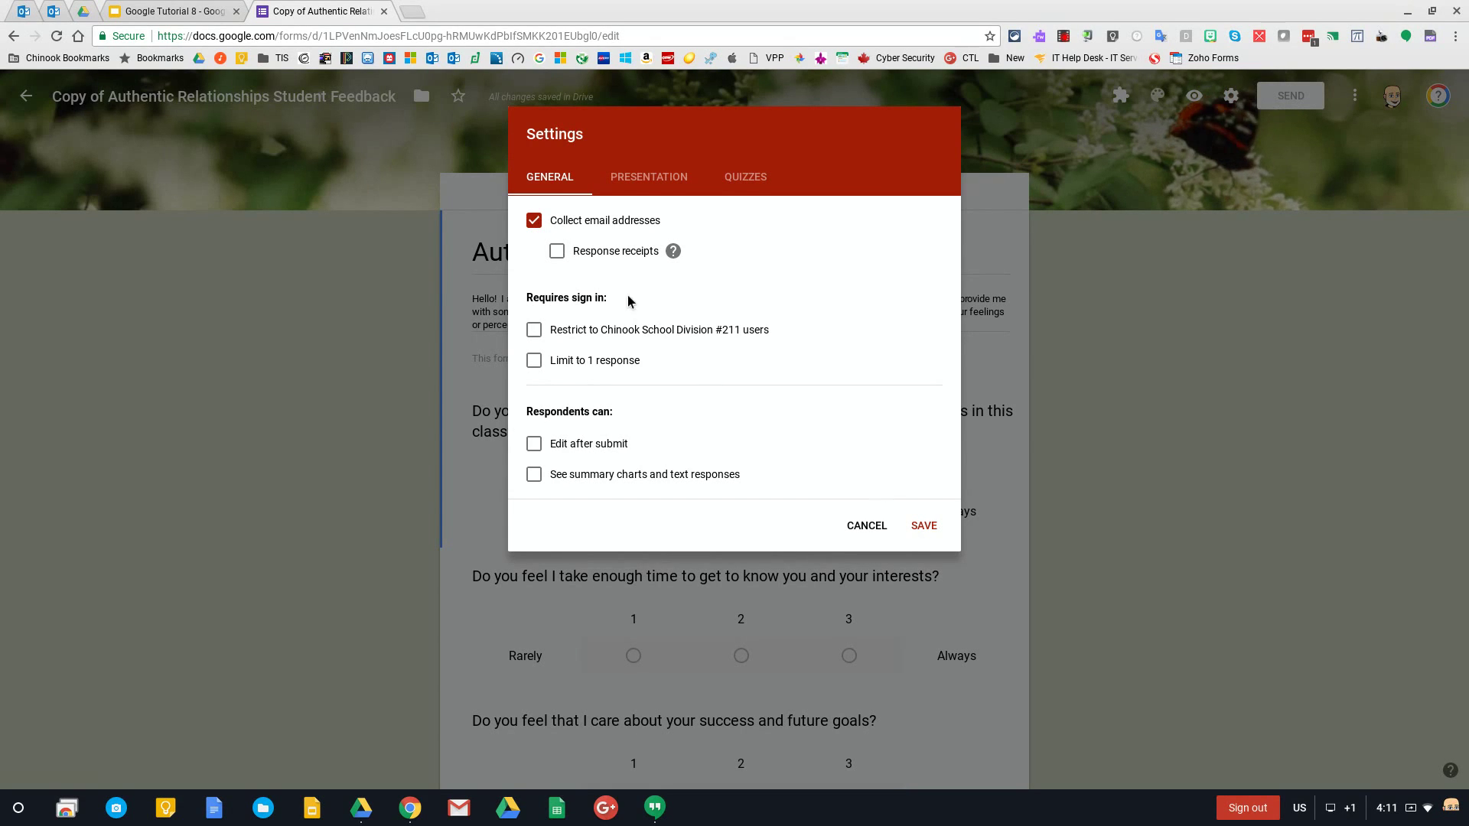
click(535, 223)
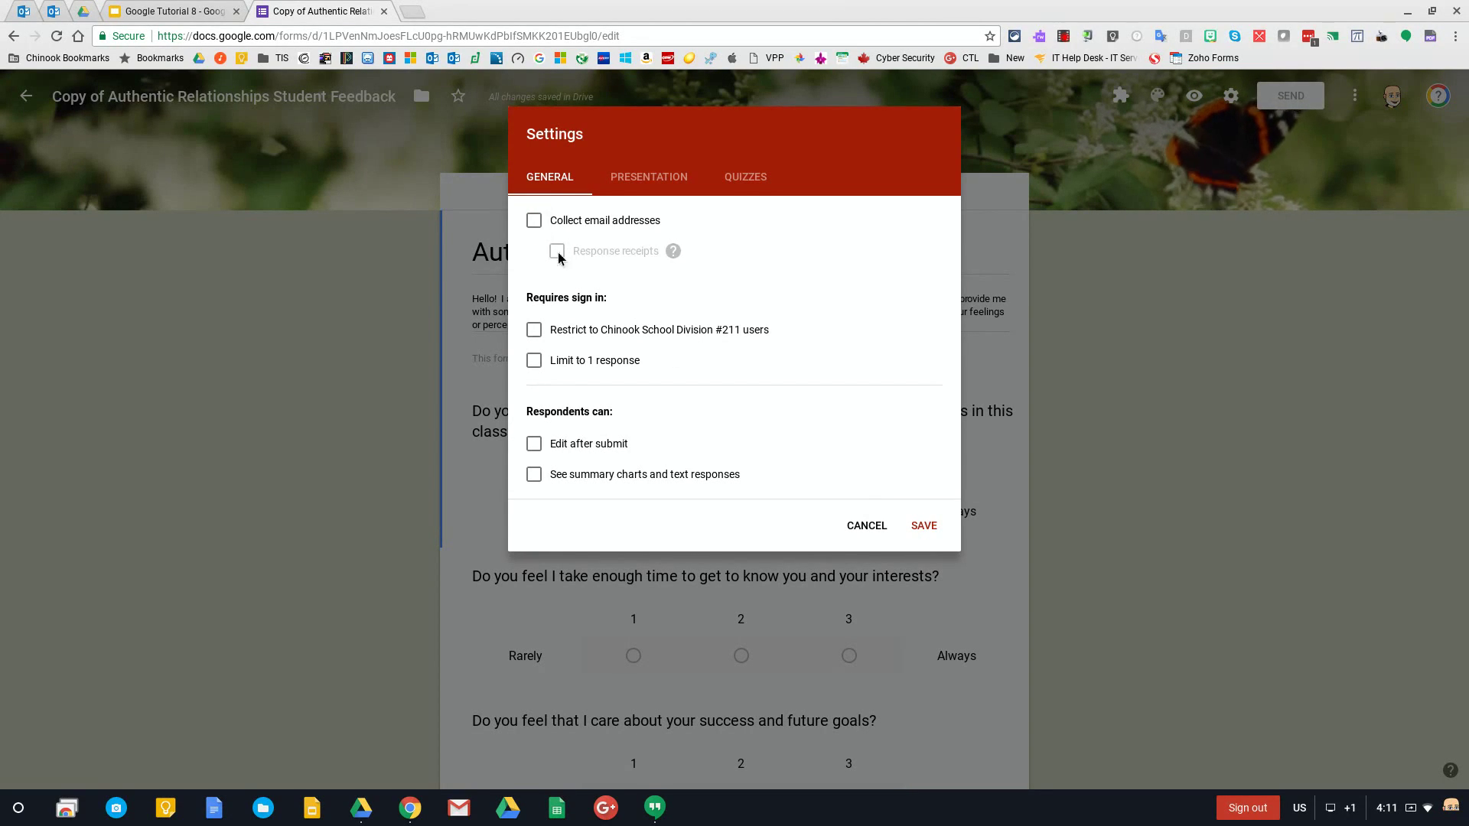
click(924, 525)
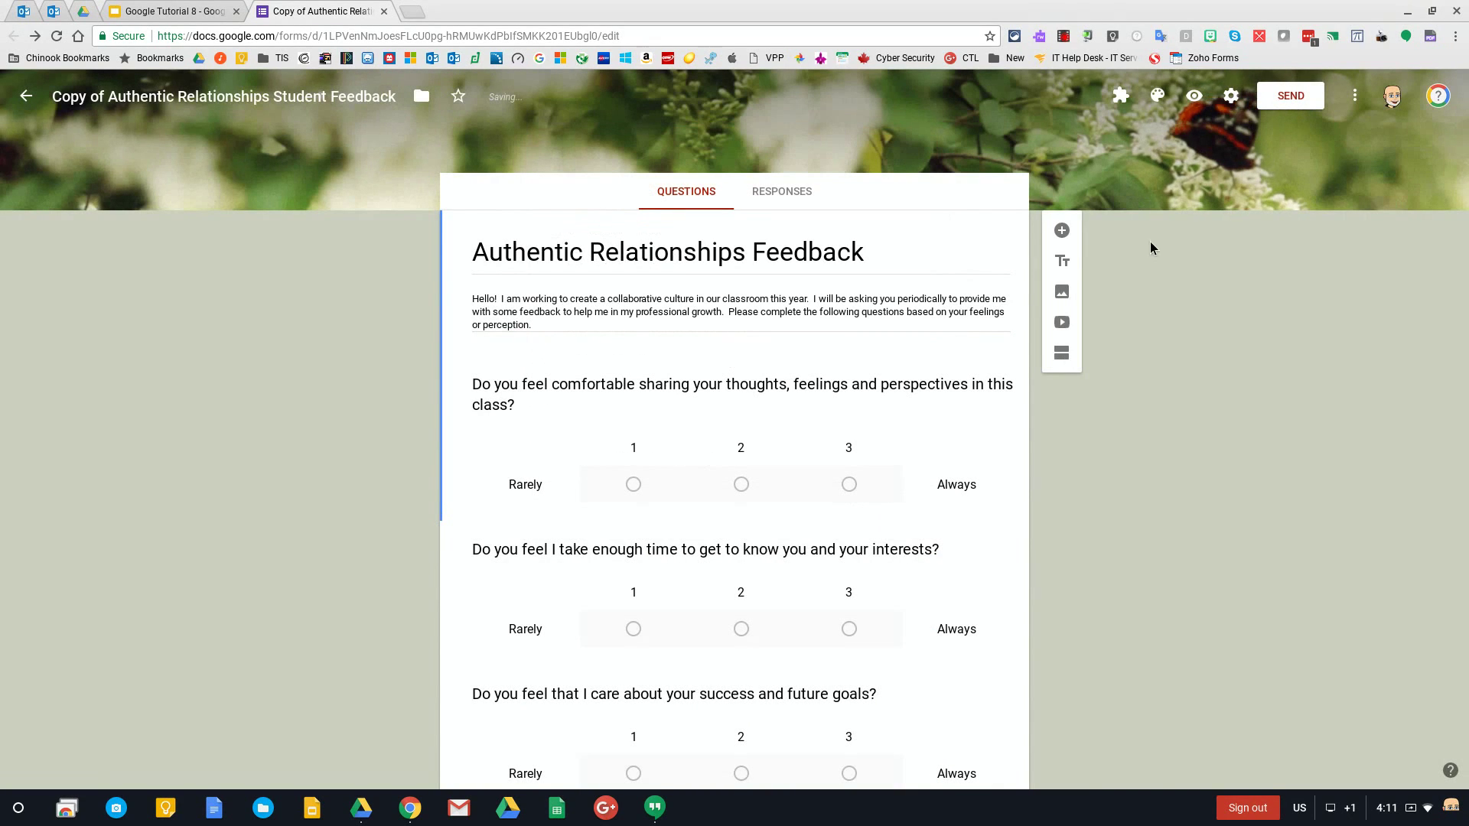
click(1270, 102)
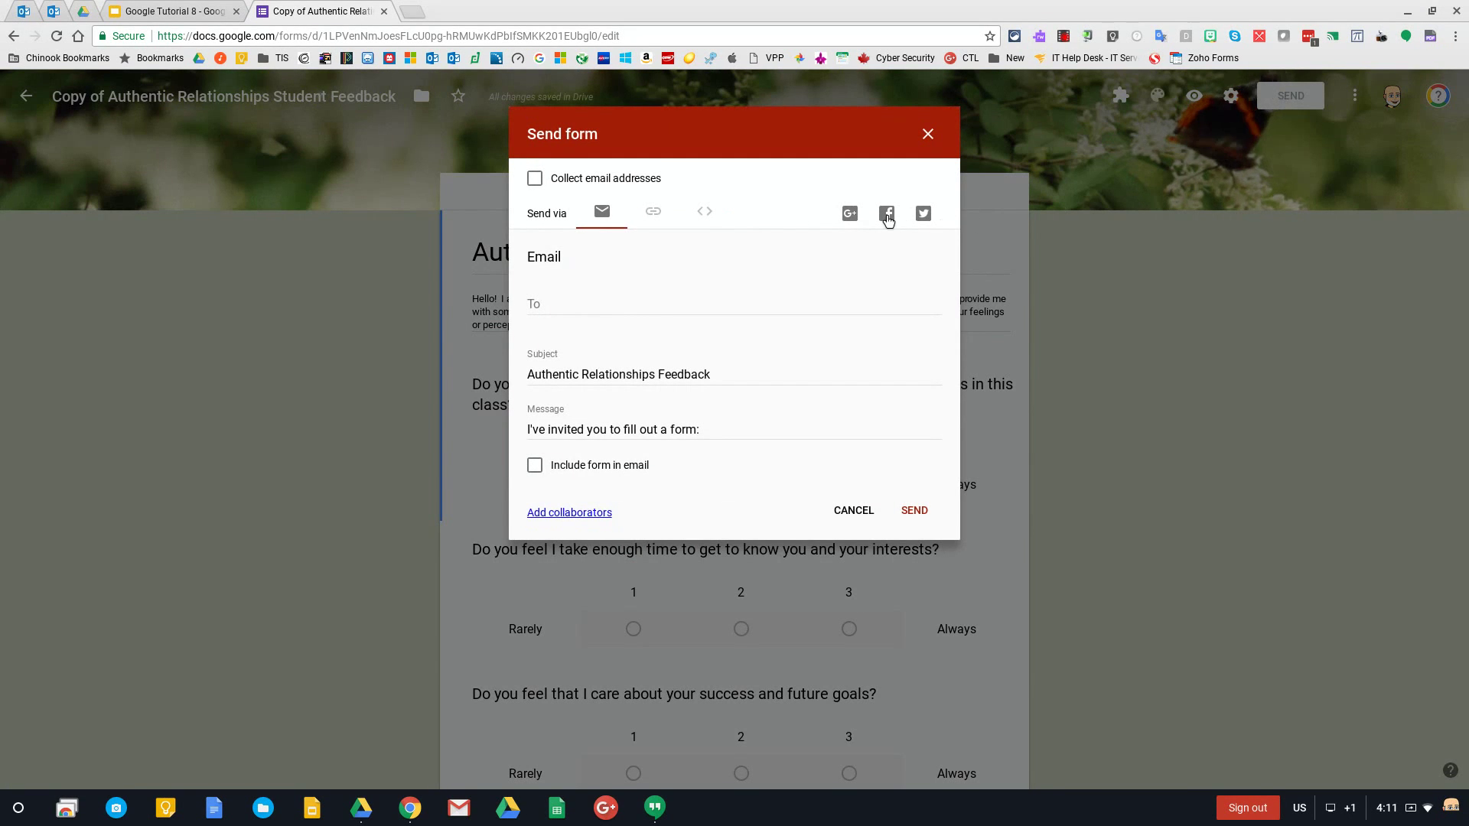
click(655, 212)
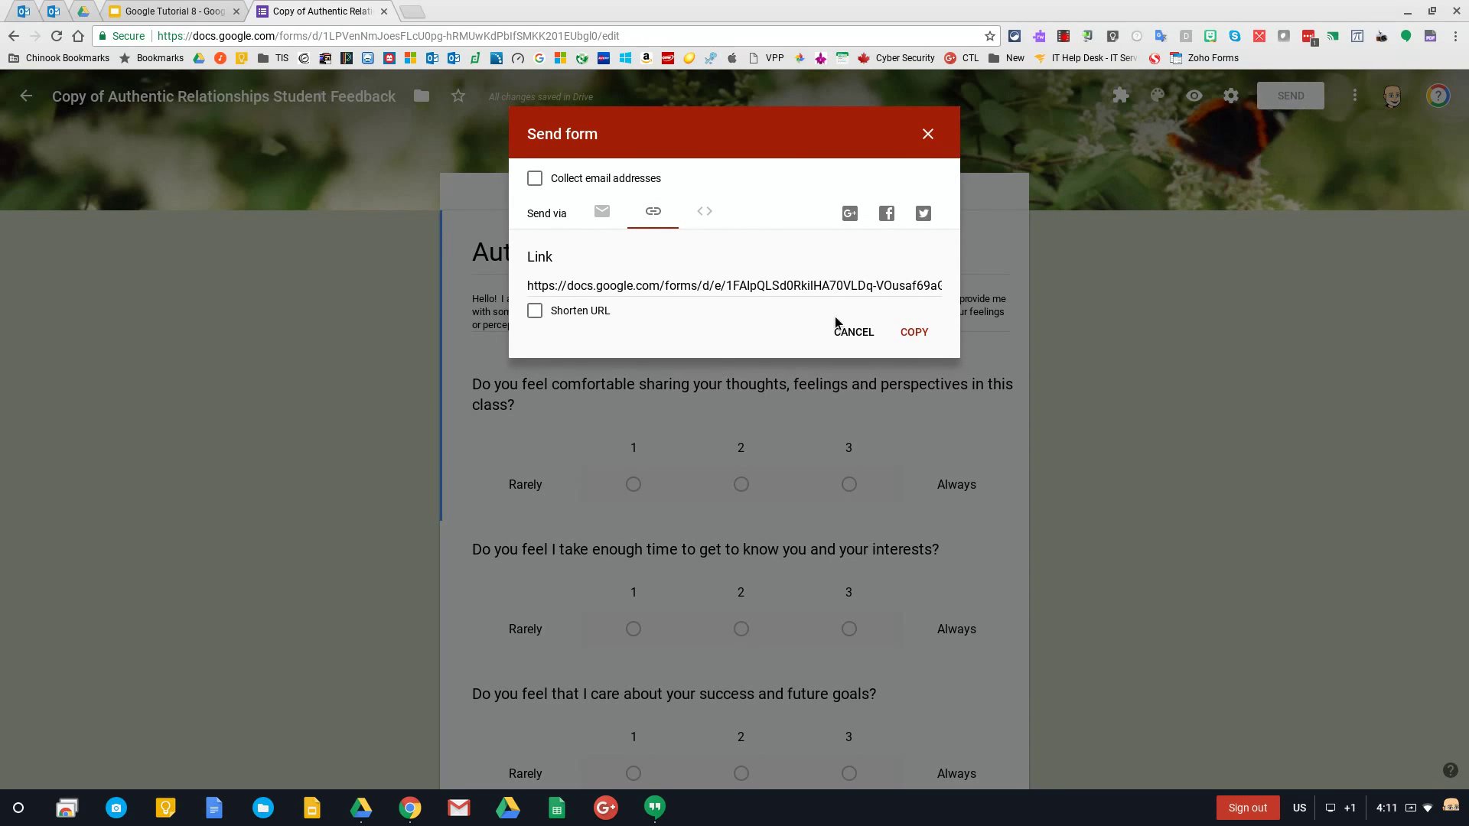
click(601, 208)
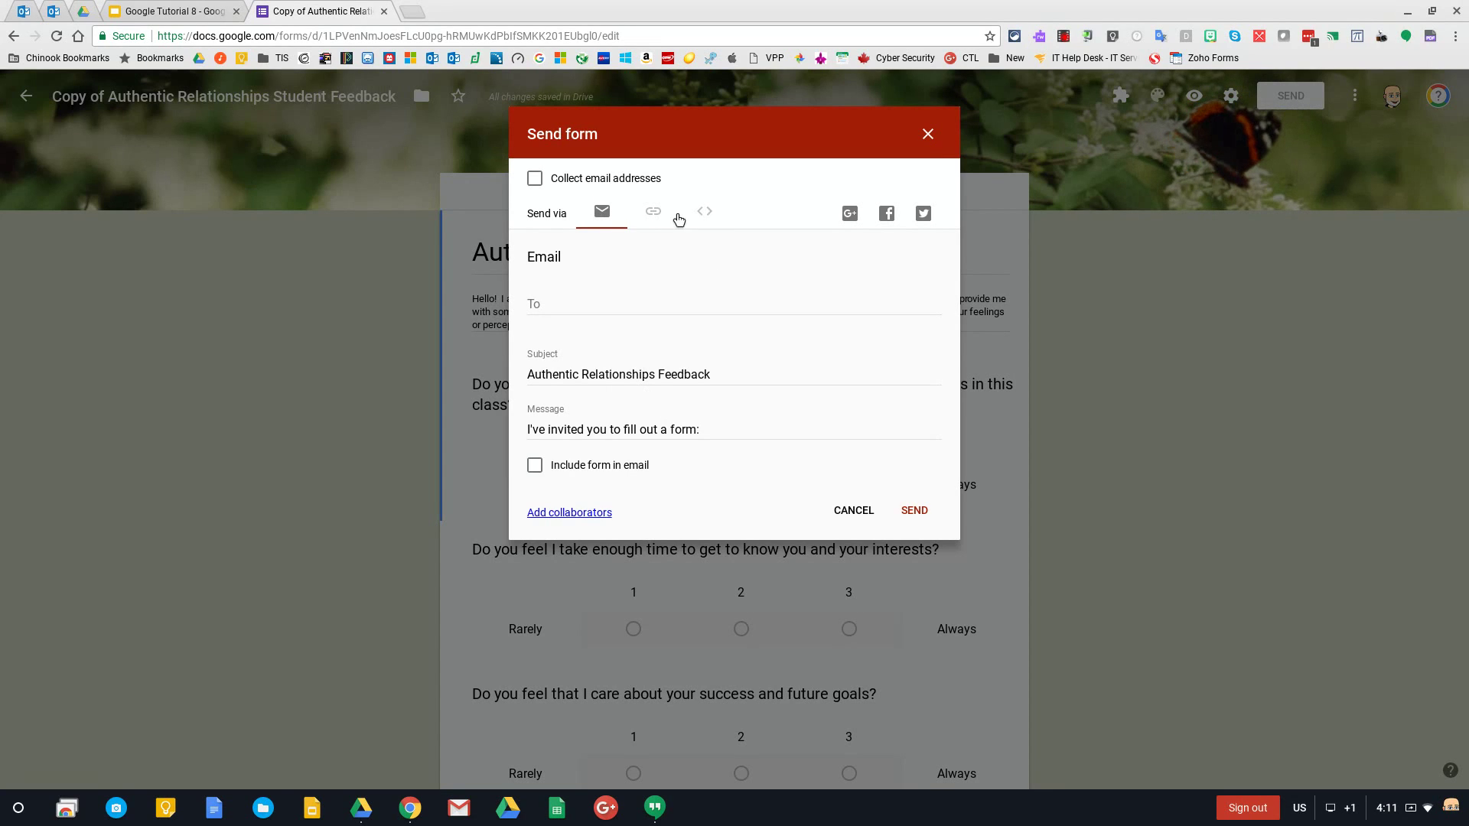
click(653, 211)
click(924, 338)
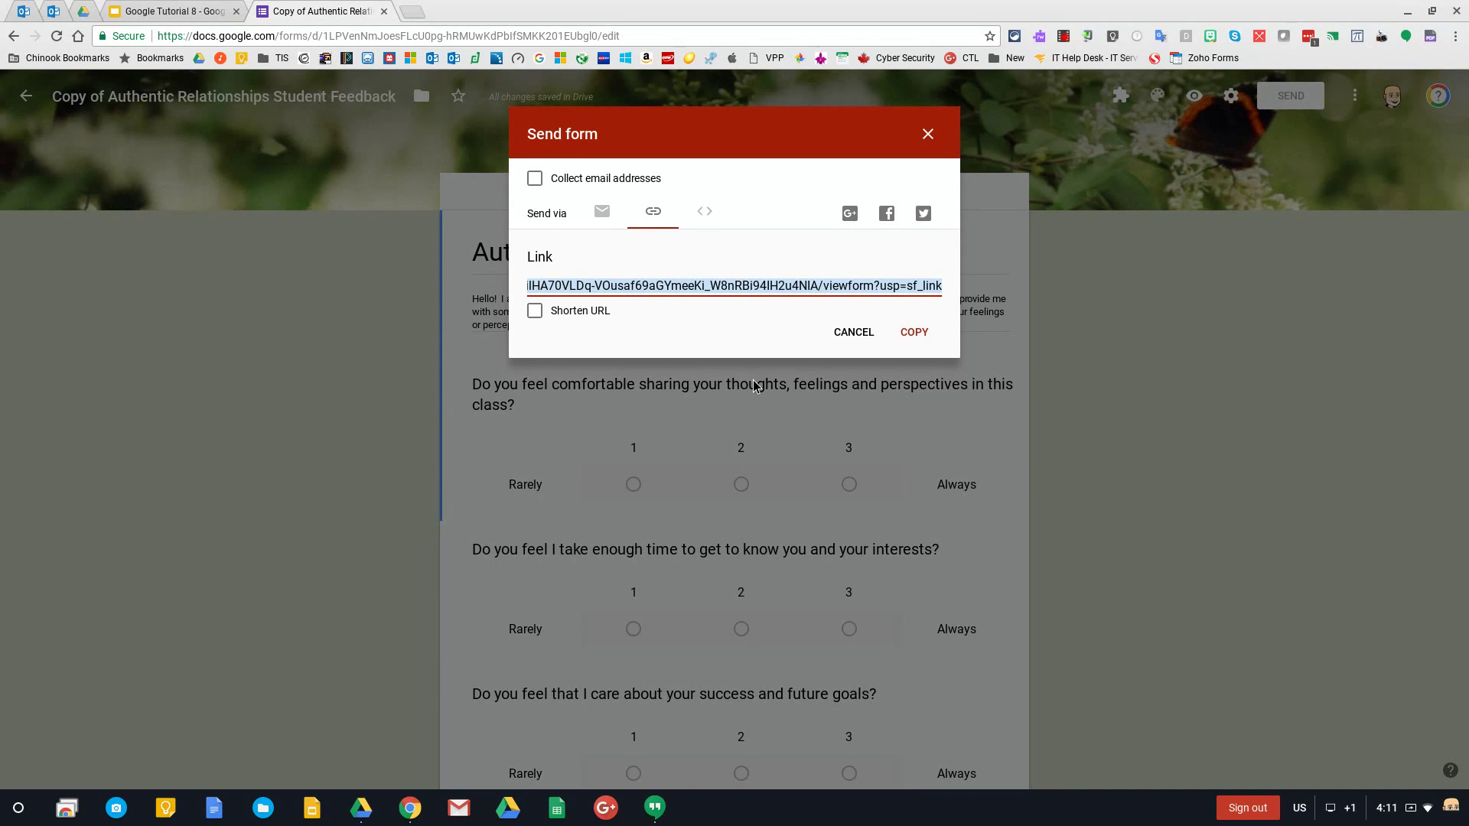
click(534, 312)
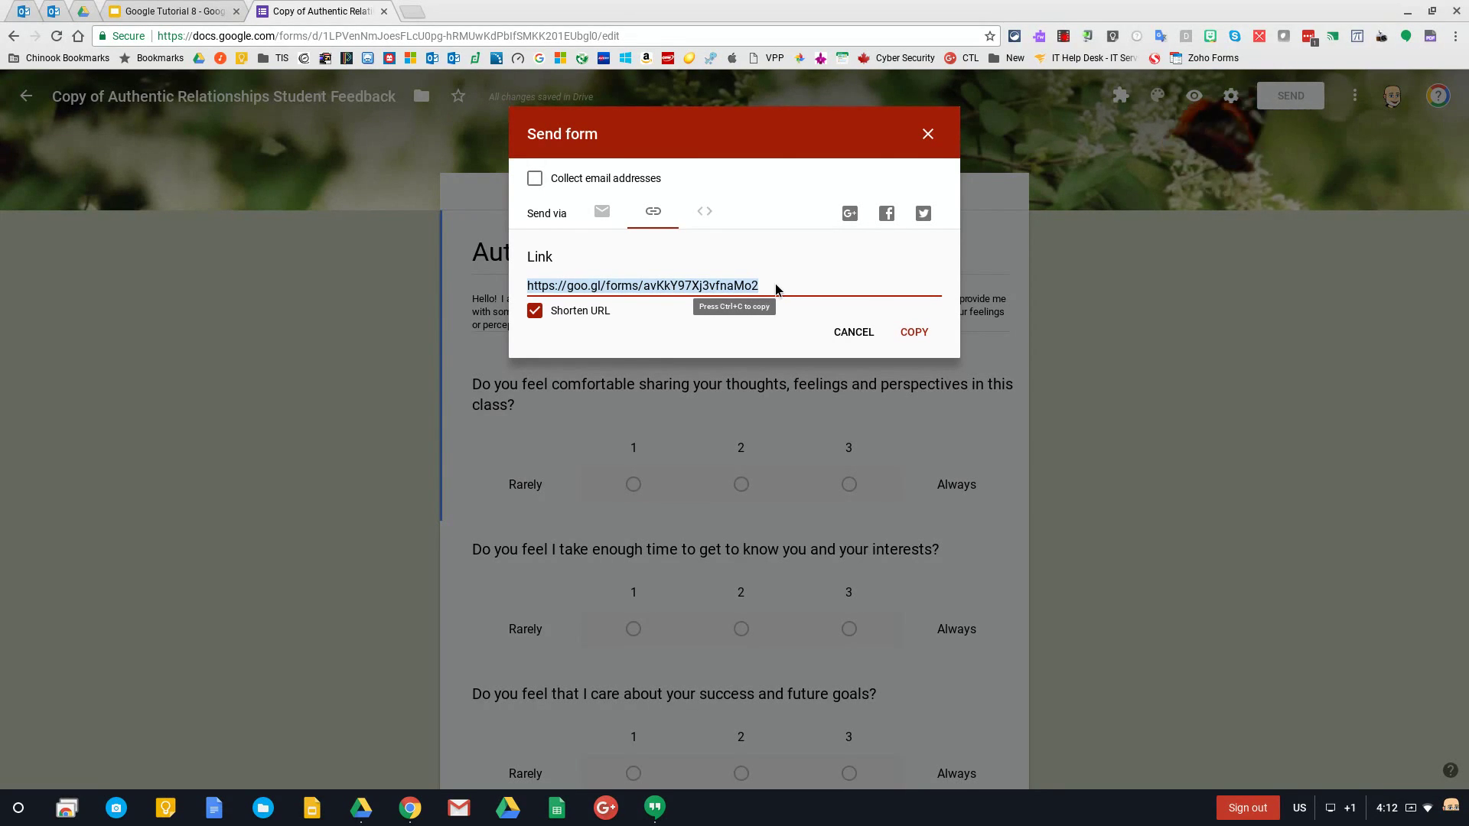
click(704, 216)
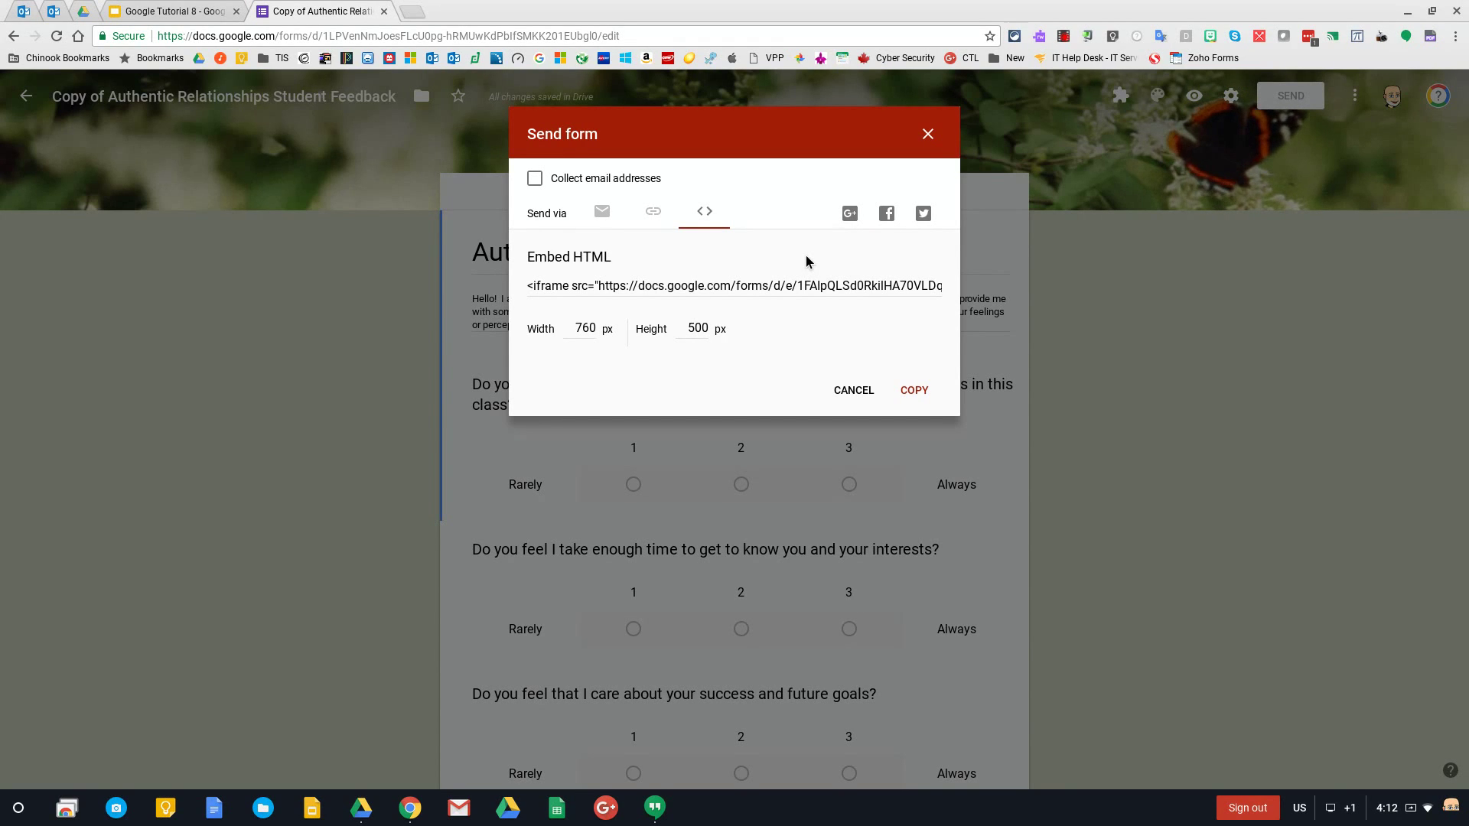
click(653, 221)
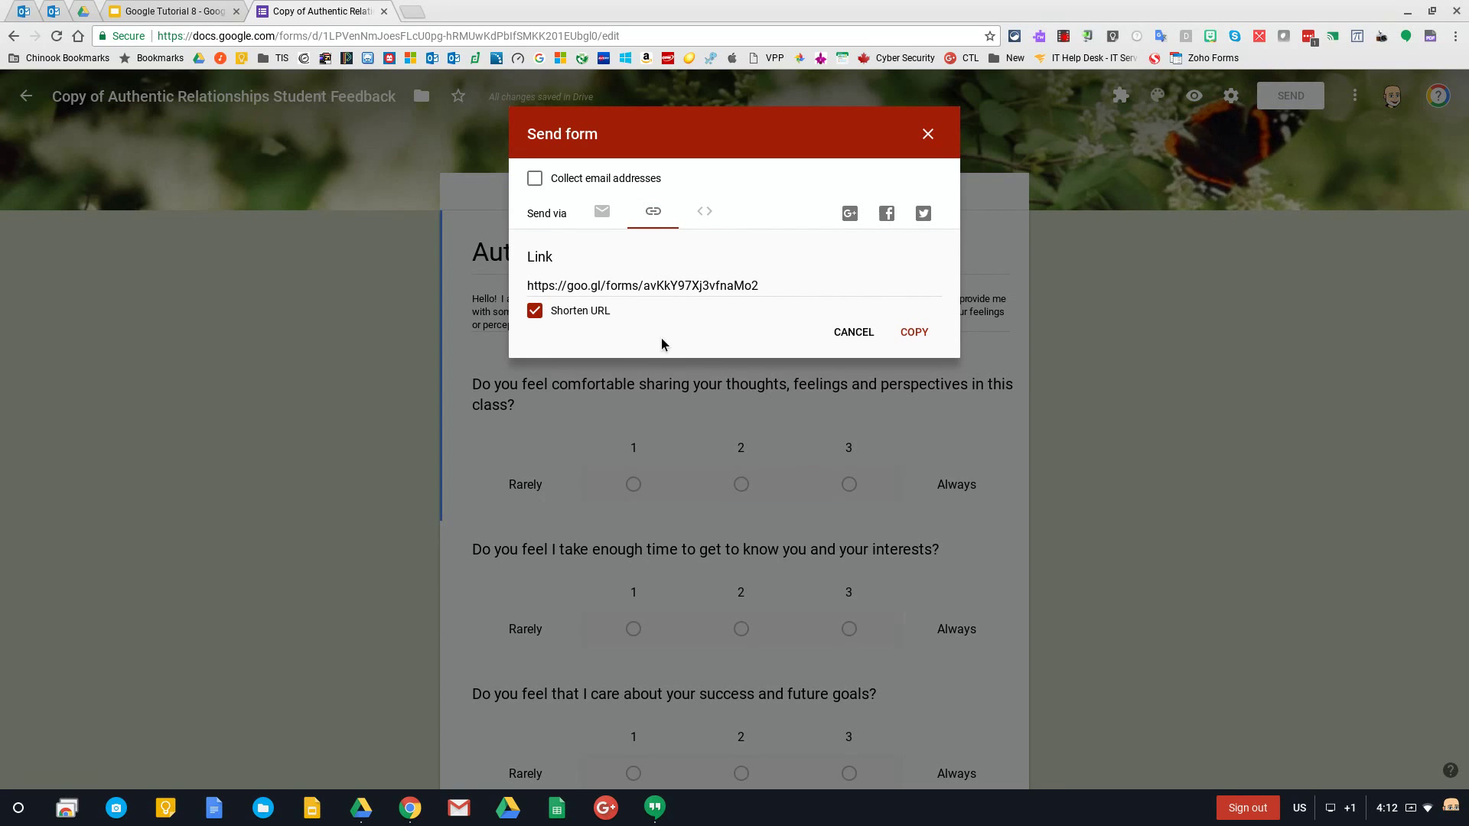
click(852, 332)
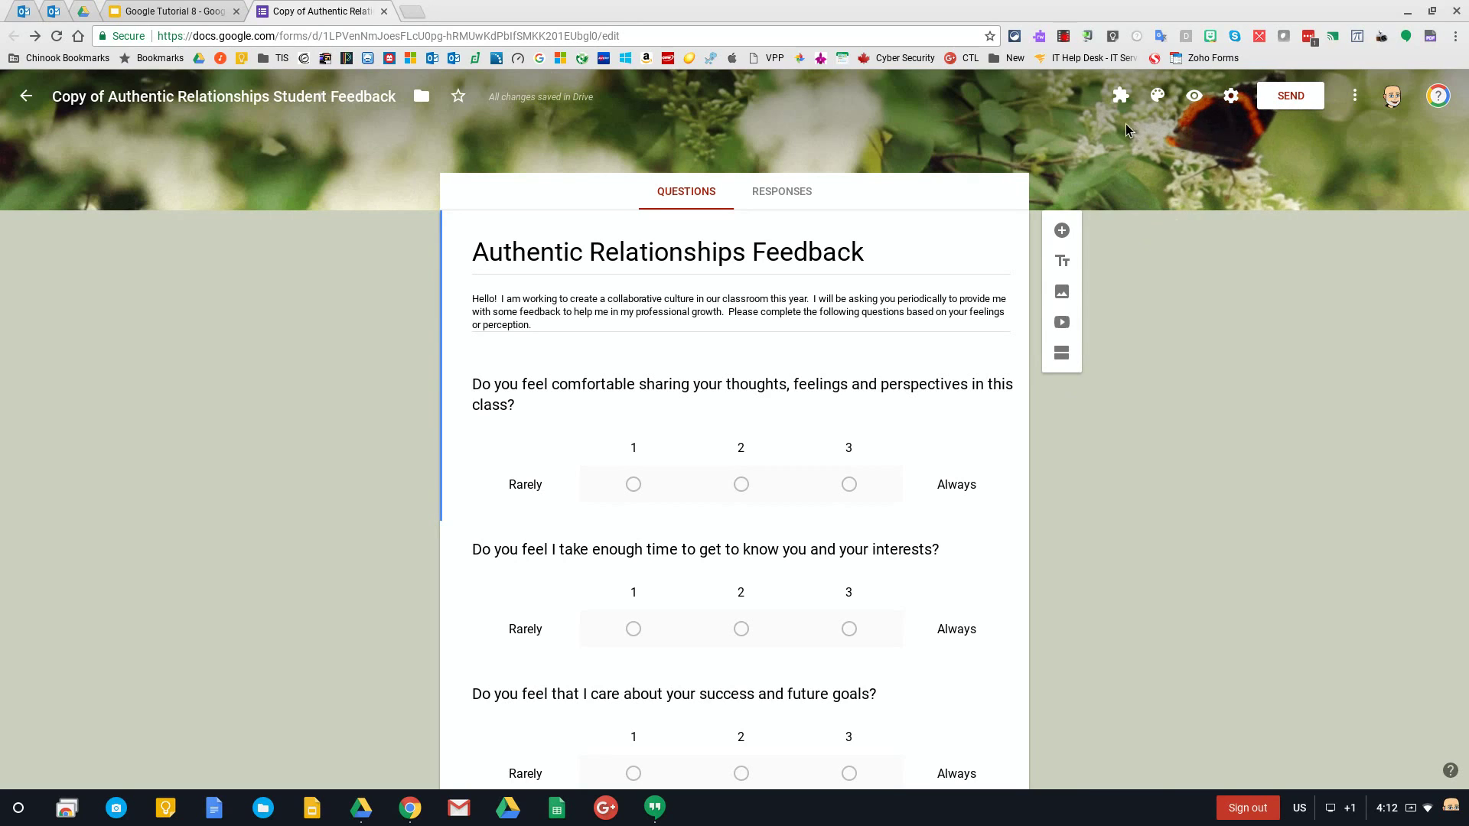
Copy the goo.gl short link from Send's Link tab with Shorten URL ticked, then close the dialog
click(1264, 101)
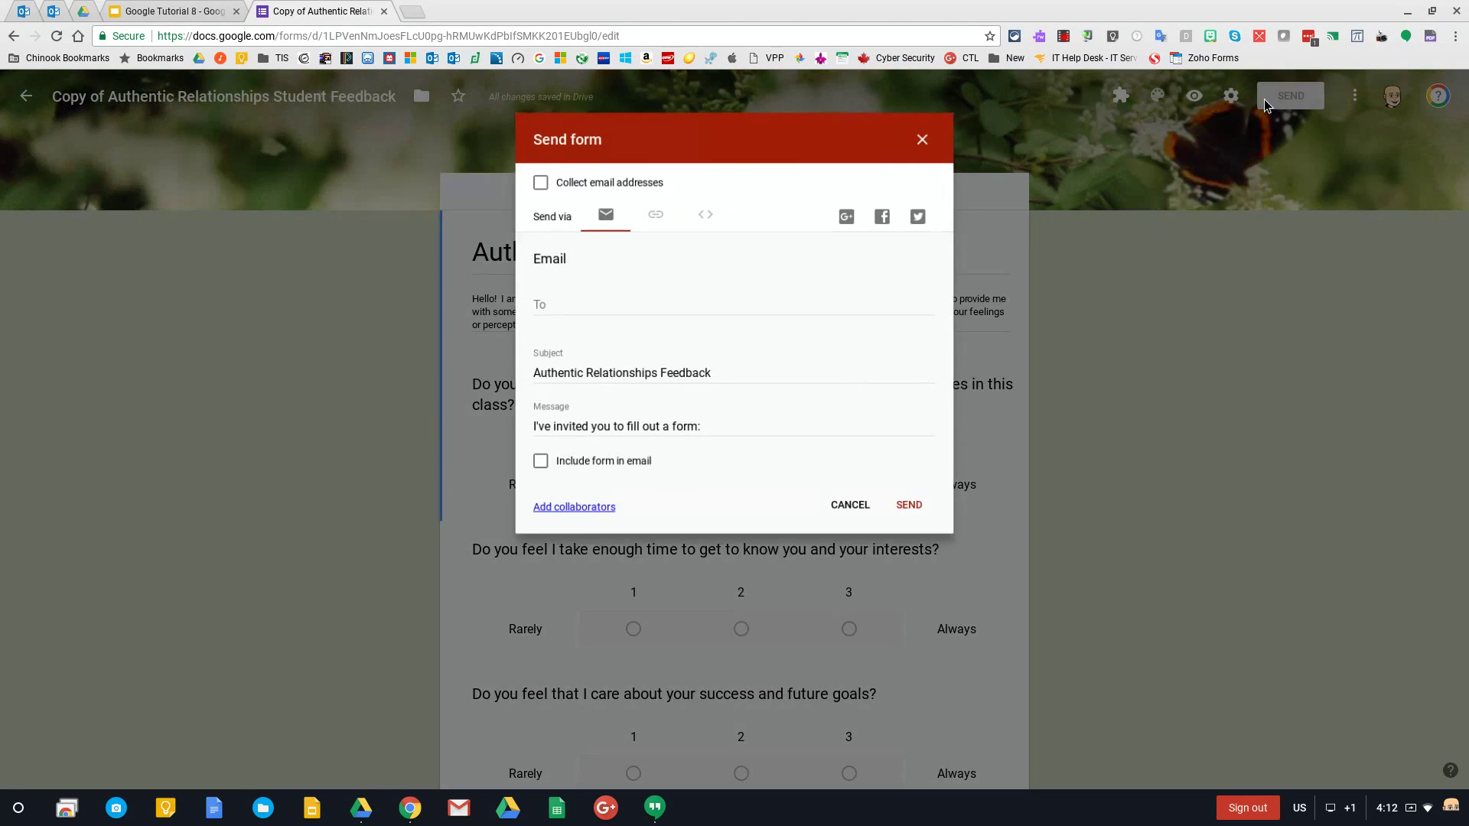
click(653, 212)
click(535, 310)
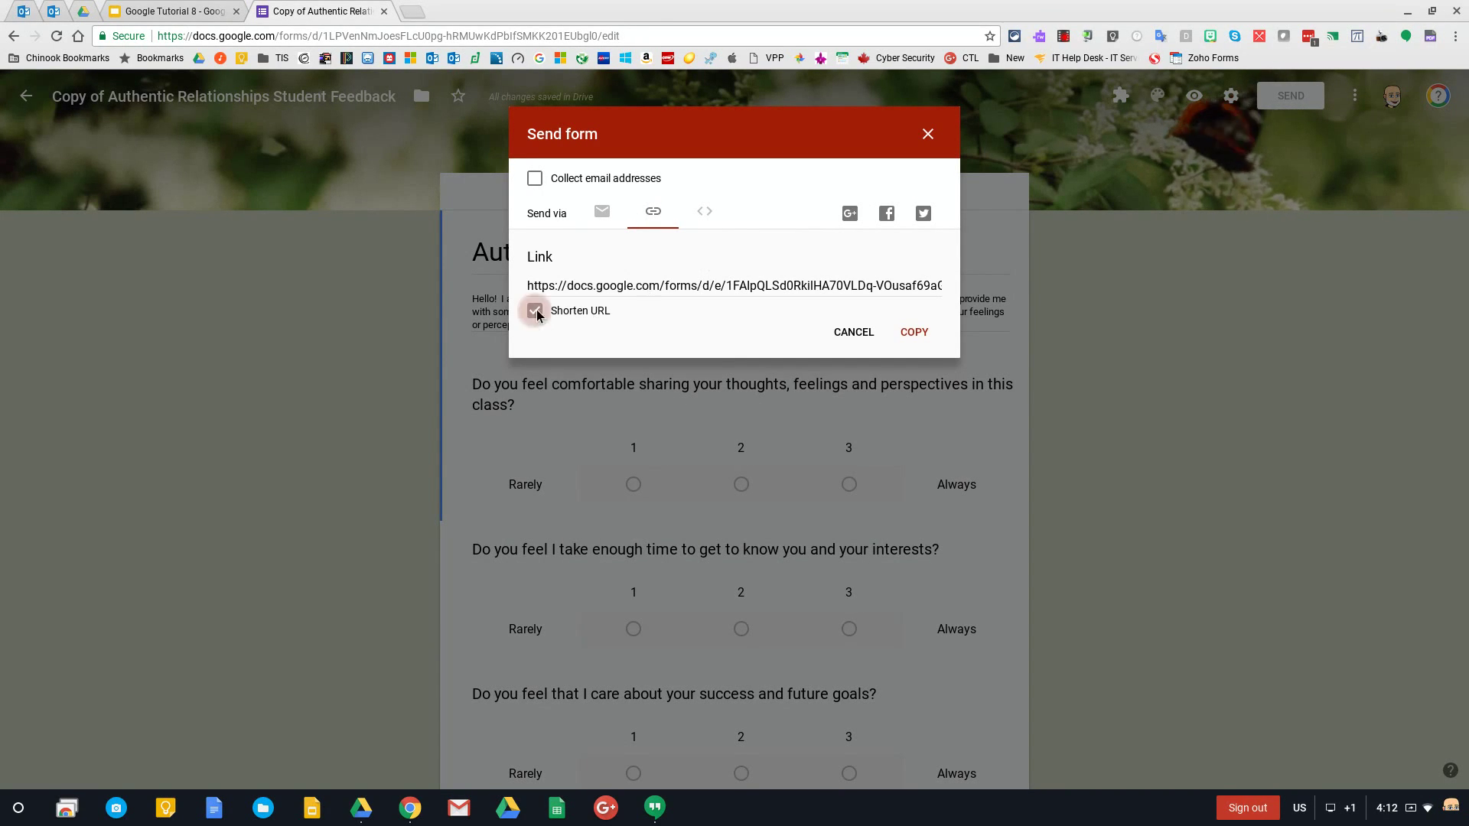
click(914, 331)
click(928, 134)
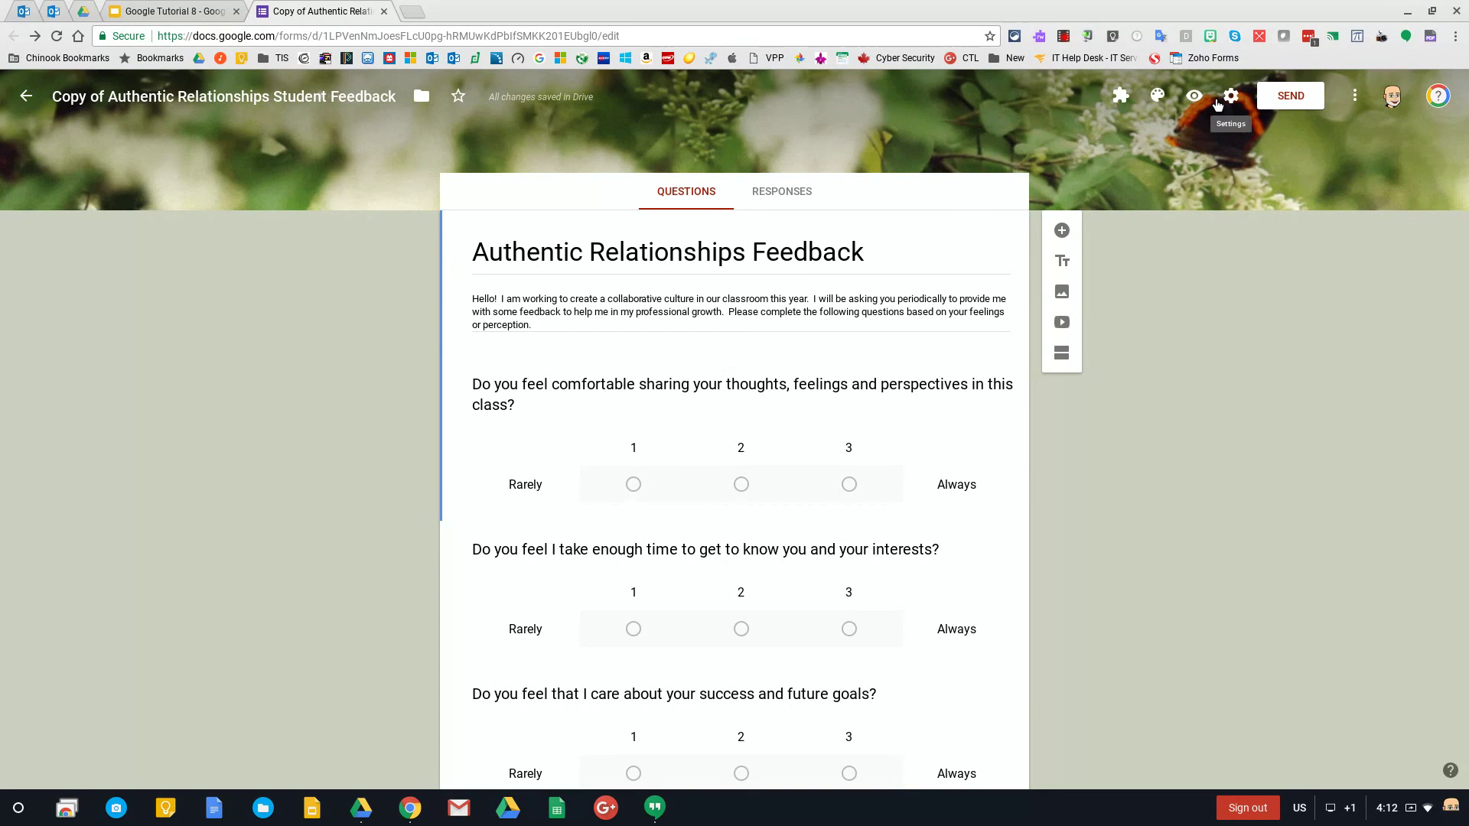
click(1217, 104)
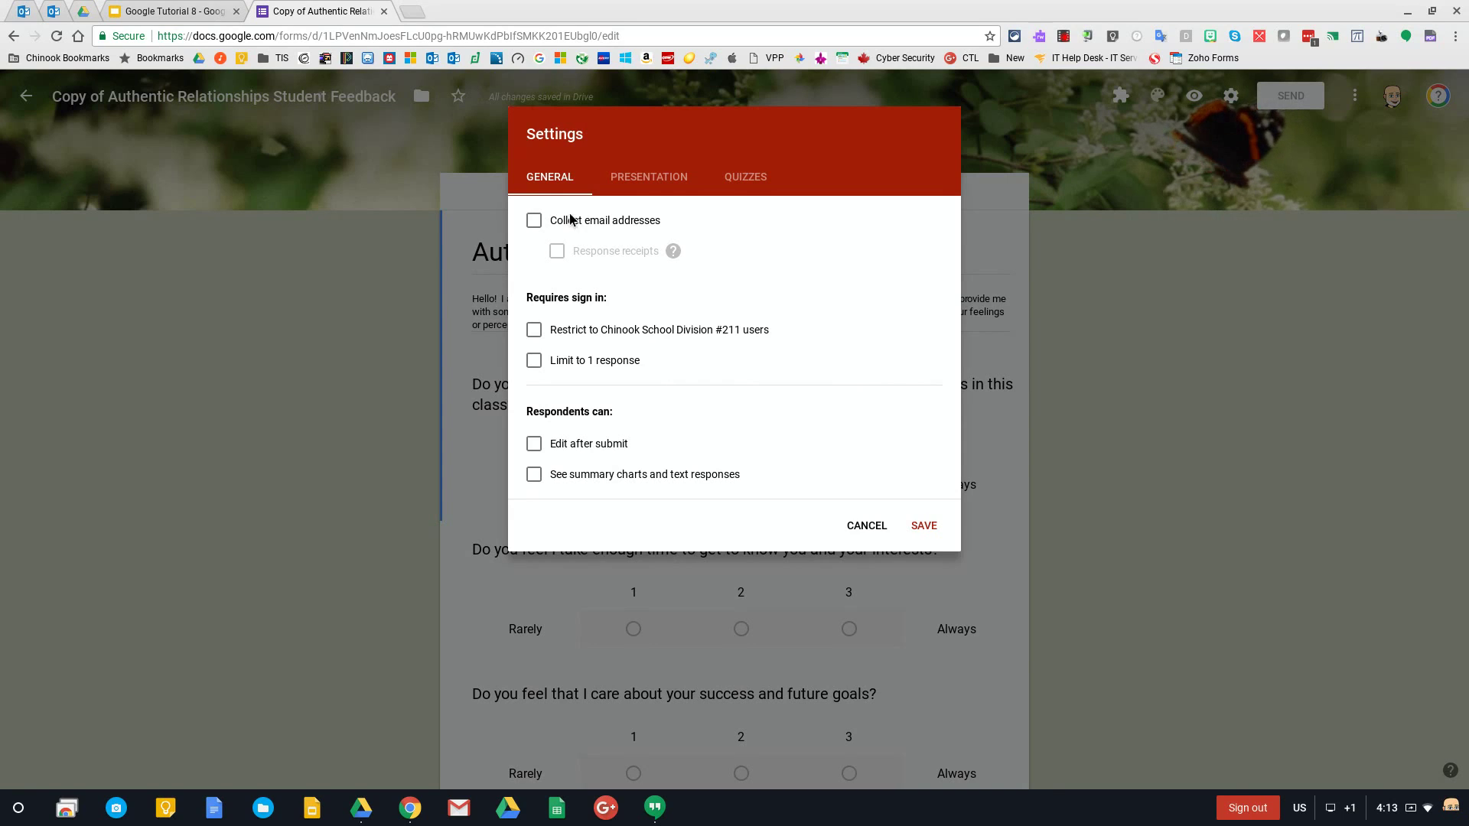
click(535, 331)
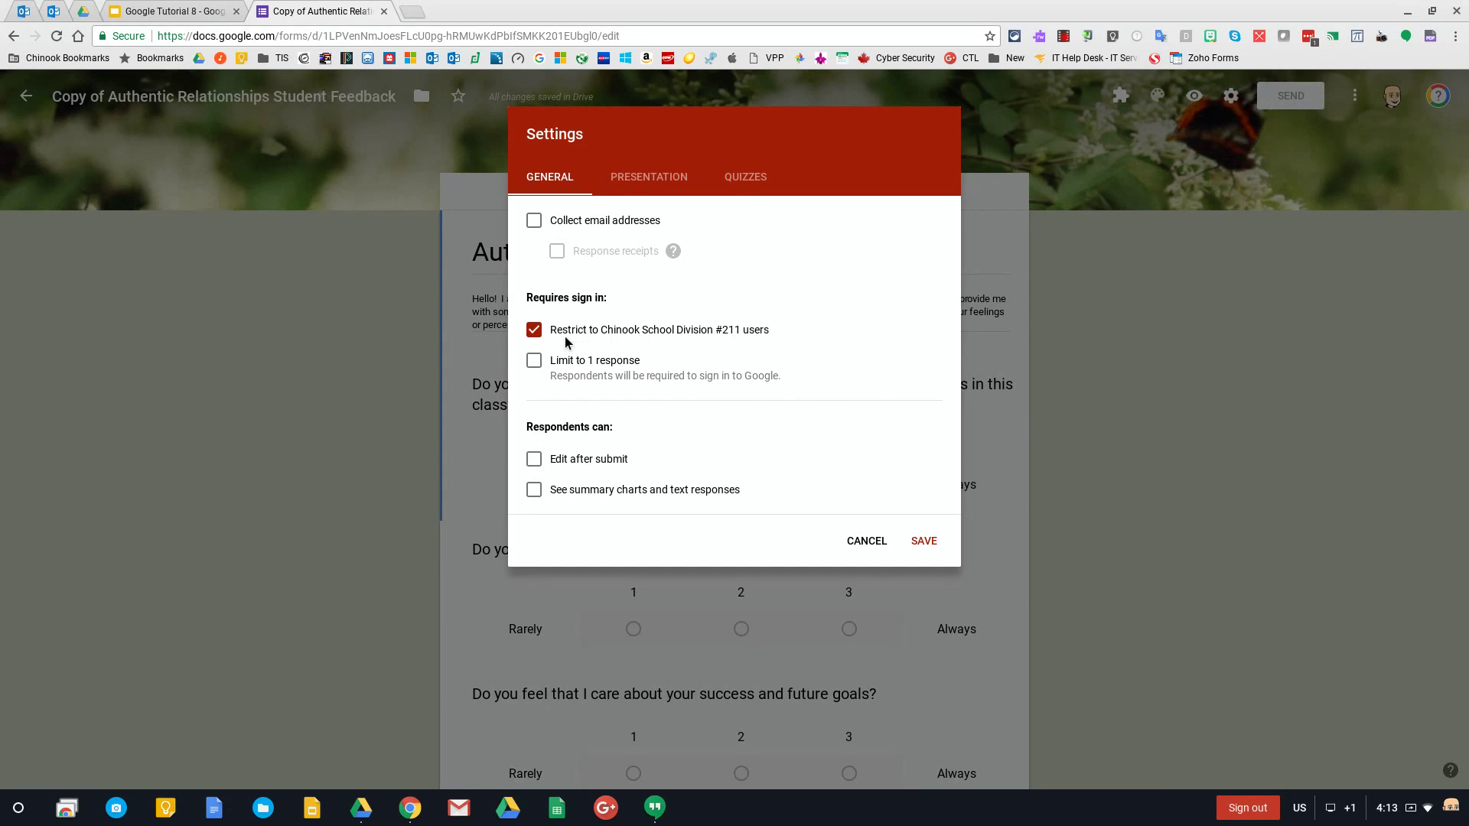
click(867, 544)
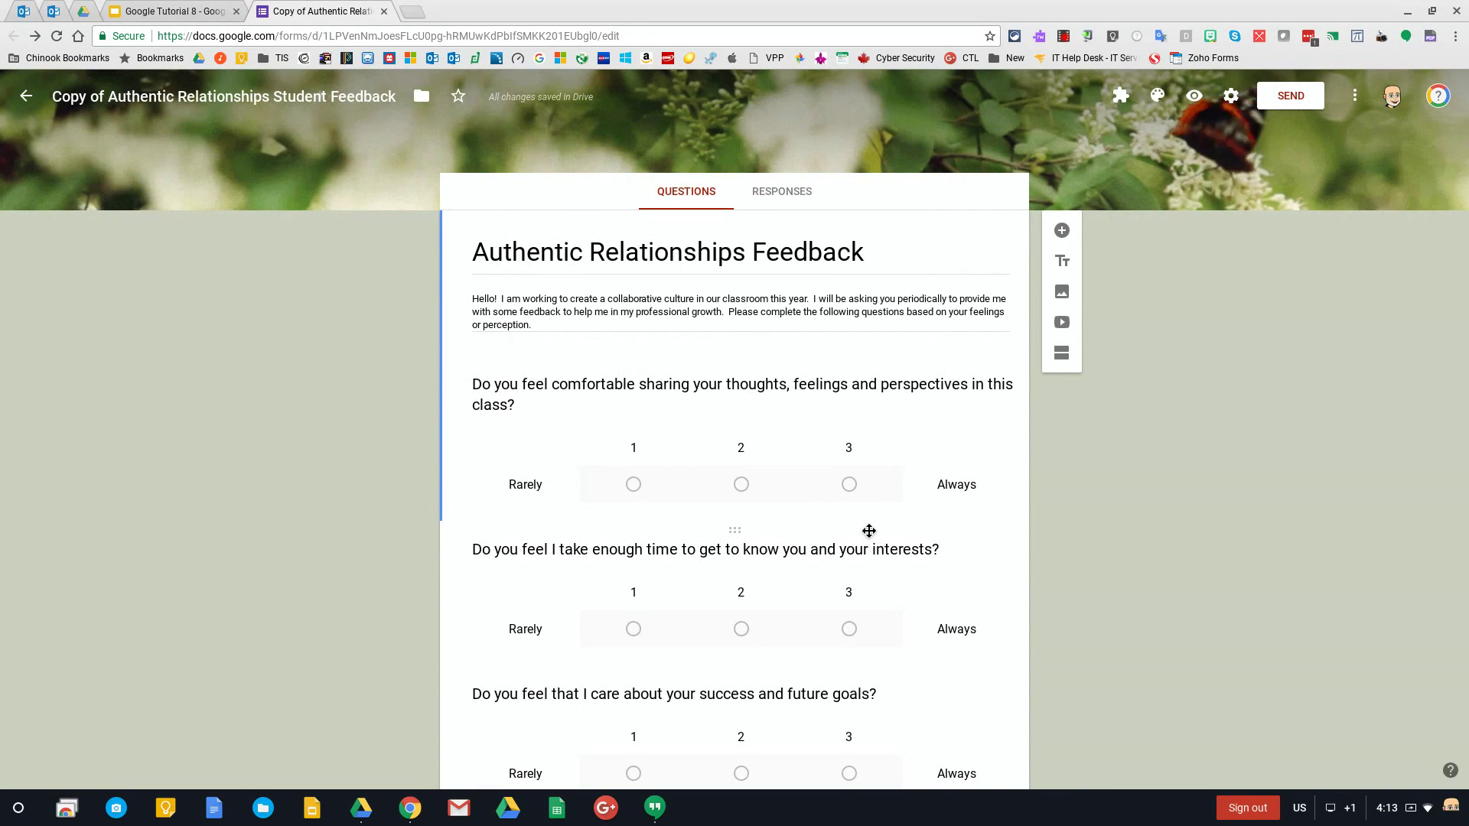